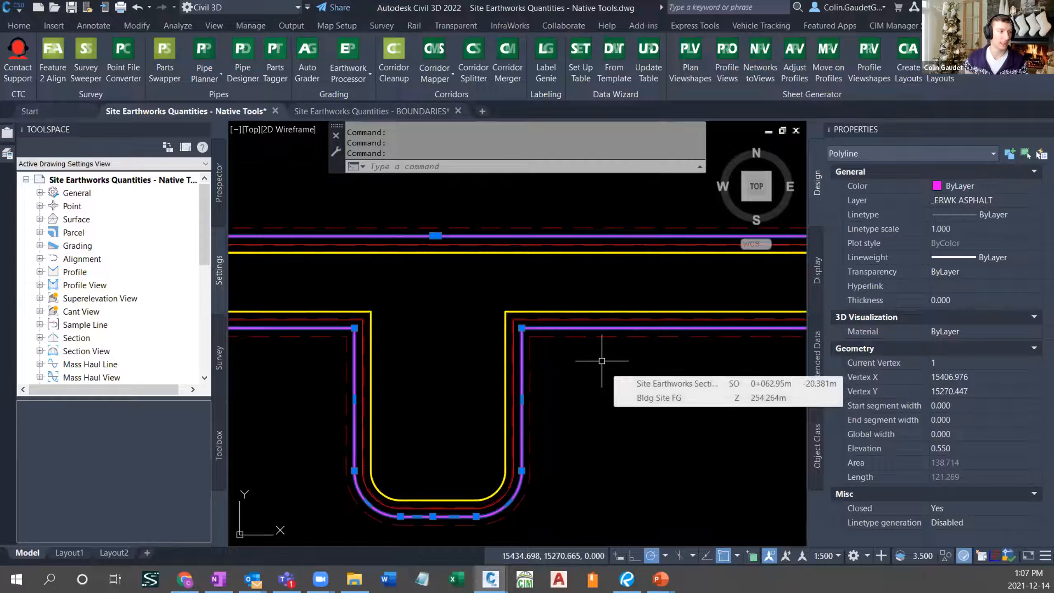
- Review the drawing's surfaces, including Bldg Site EG, Bldg Site FG and the definition of ERWK - depths
{"action": "key", "text": "Escape"}
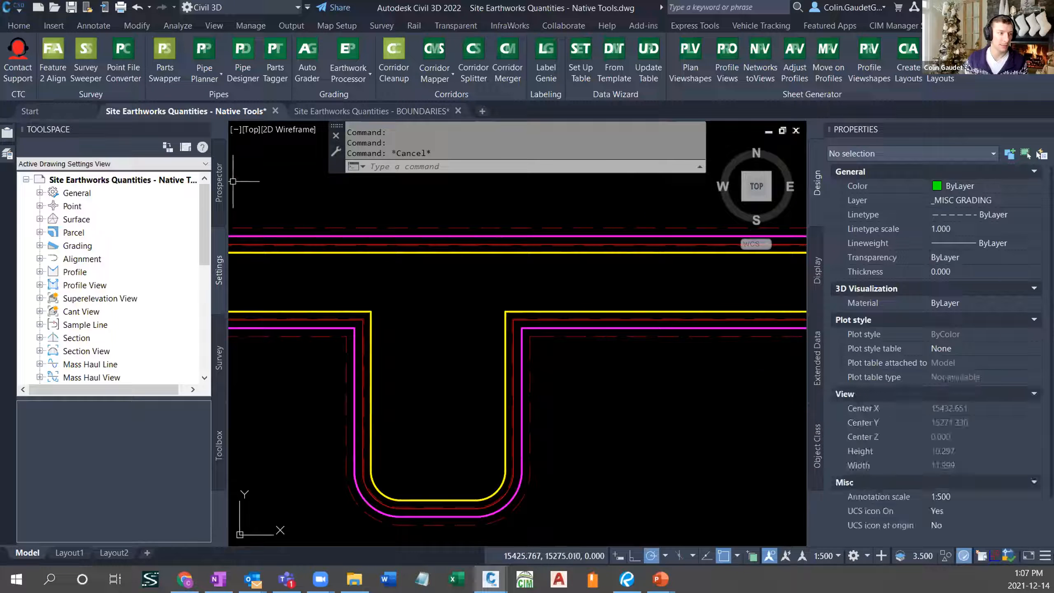
{"action": "left_click", "coordinate": [224, 183]}
{"action": "double_click", "coordinate": [72, 219]}
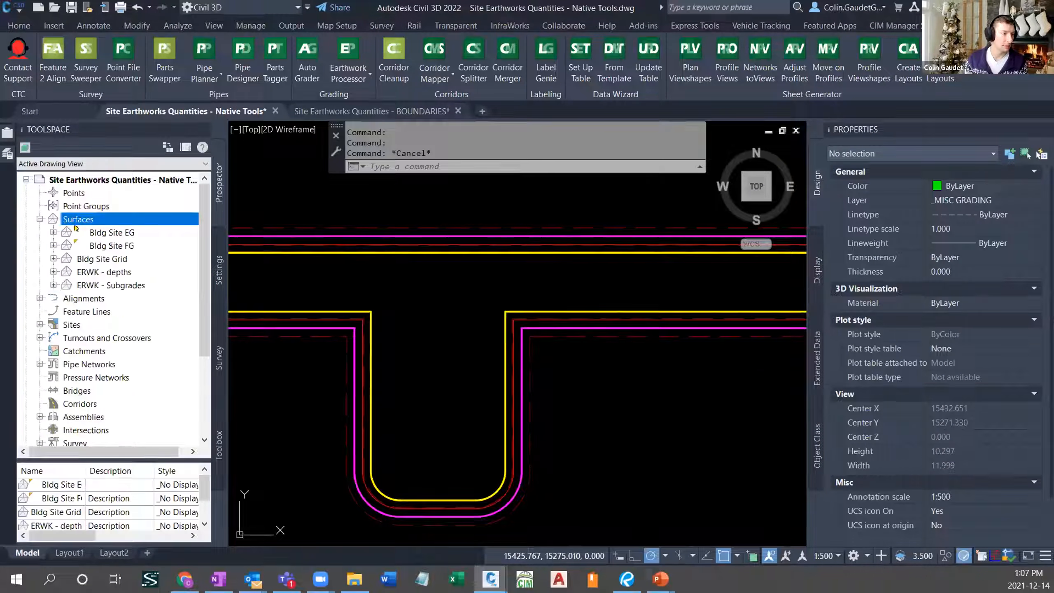
{"action": "left_click", "coordinate": [116, 233]}
{"action": "left_click", "coordinate": [124, 246]}
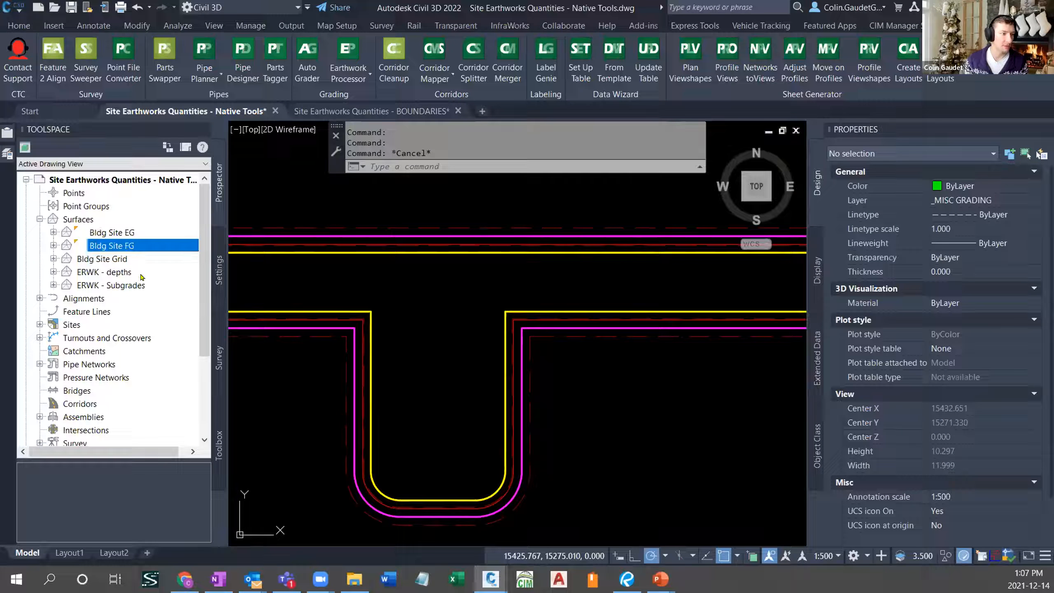
{"action": "left_click", "coordinate": [54, 272]}
{"action": "left_click", "coordinate": [111, 311]}
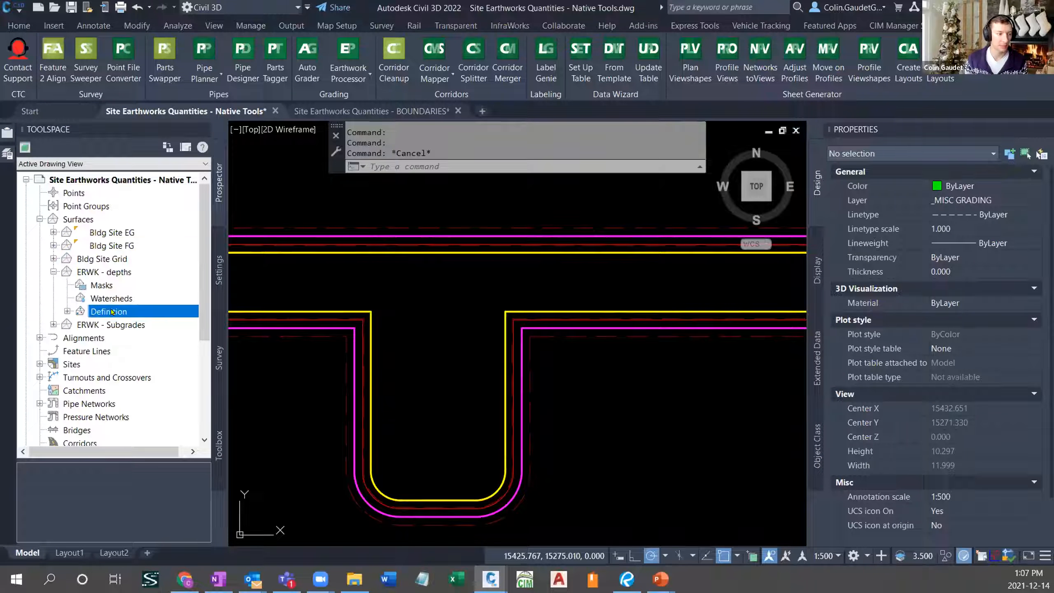
{"action": "left_click", "coordinate": [54, 271]}
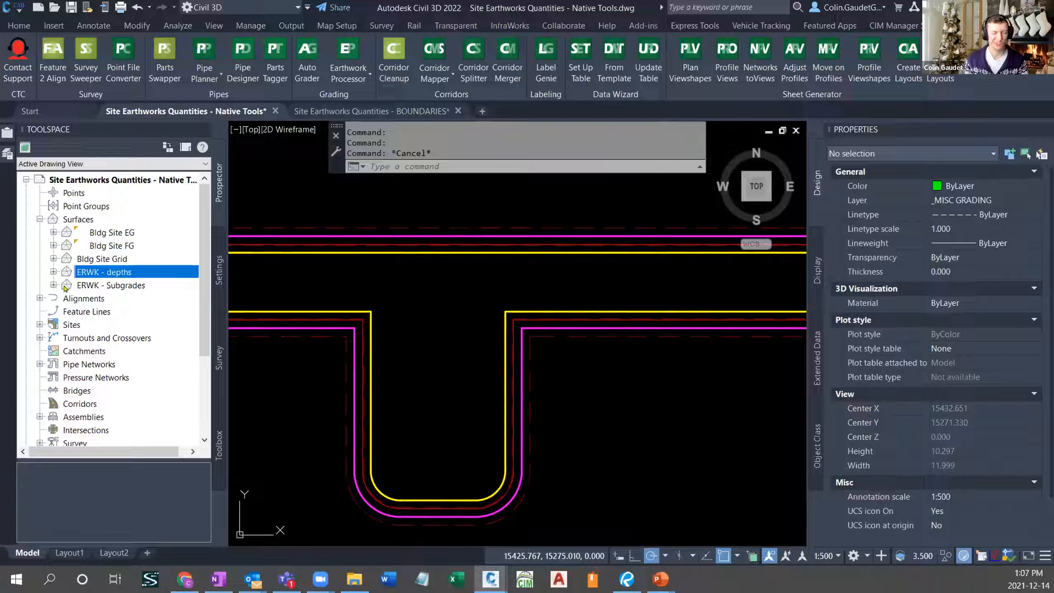
{"action": "key", "text": "Escape"}
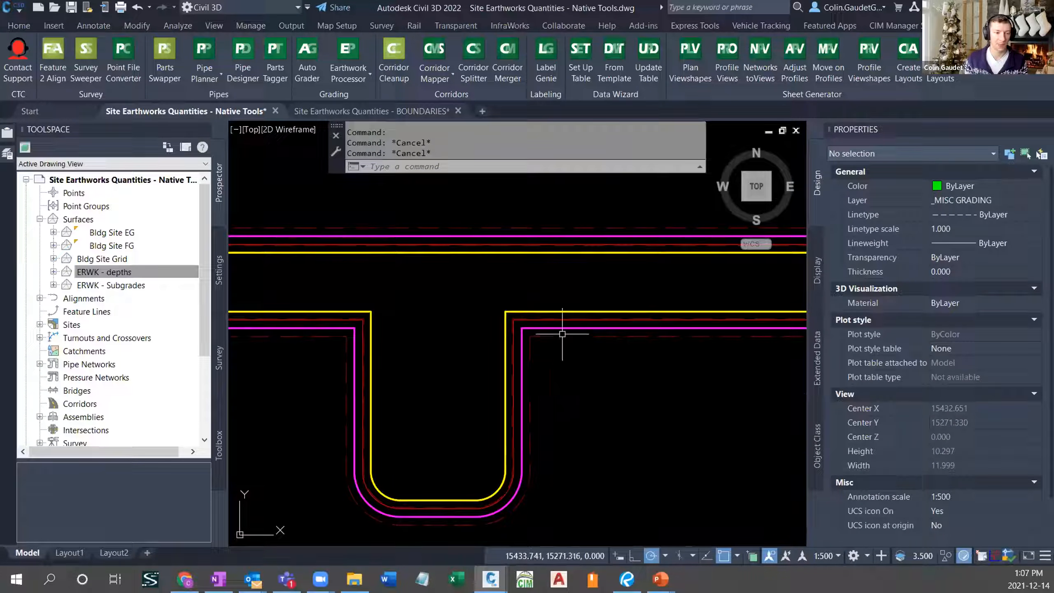
- Inspect the elevation of the asphalt polyline around the parking lot's upper island and its extent within the site
{"action": "left_click", "coordinate": [552, 327]}
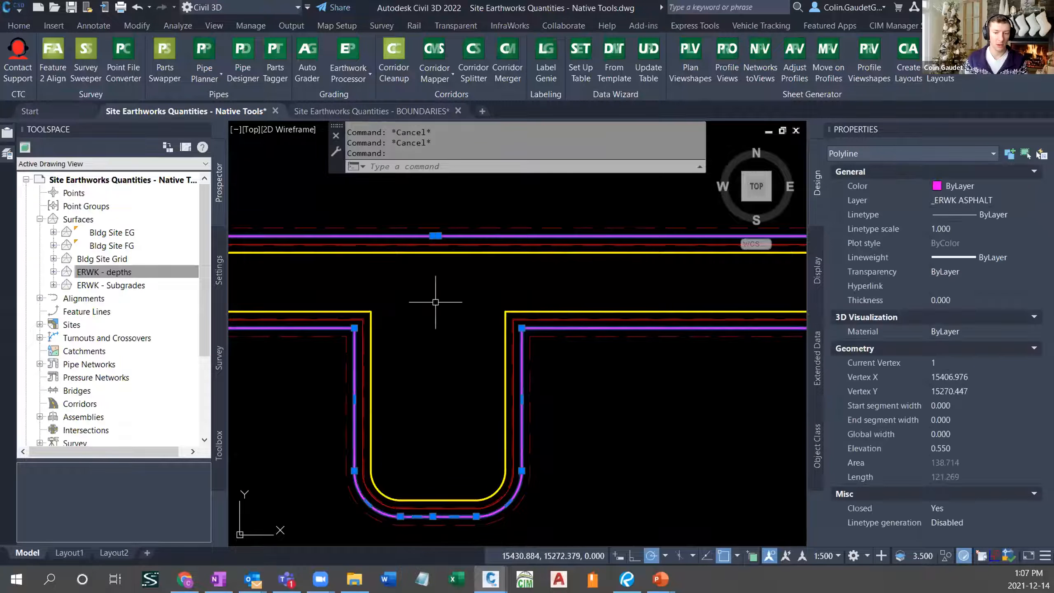
{"action": "scroll", "coordinate": [478, 341], "scroll_direction": "down", "scroll_amount": 2}
{"action": "scroll", "coordinate": [479, 340], "scroll_direction": "down", "scroll_amount": 2}
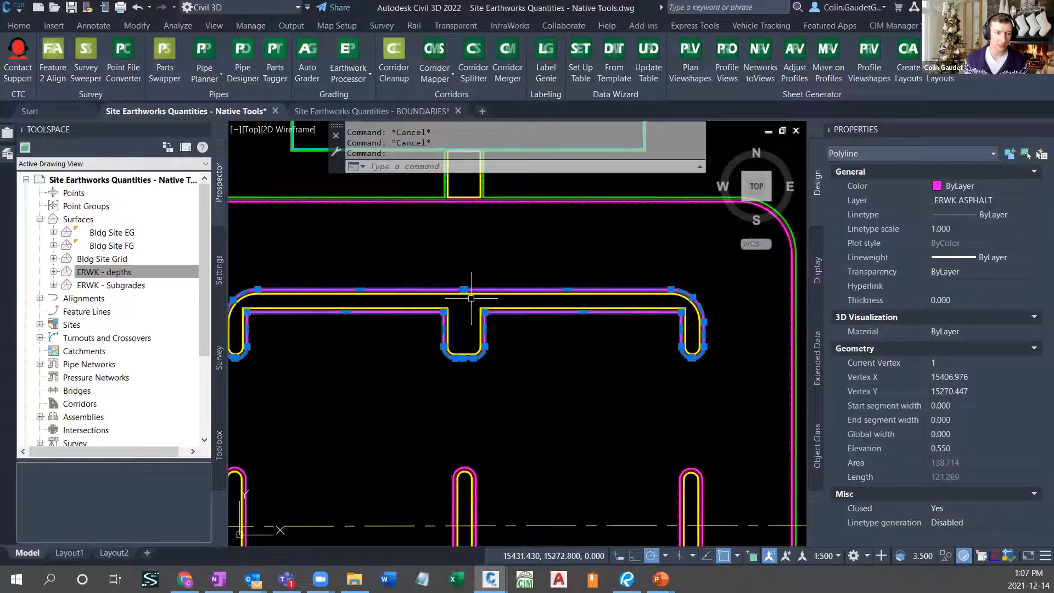
{"action": "mouse_move", "coordinate": [476, 332]}
{"action": "middle_mouse_down"}
{"action": "mouse_move", "coordinate": [530, 365]}
{"action": "mouse_move", "coordinate": [551, 363]}
{"action": "middle_mouse_up"}
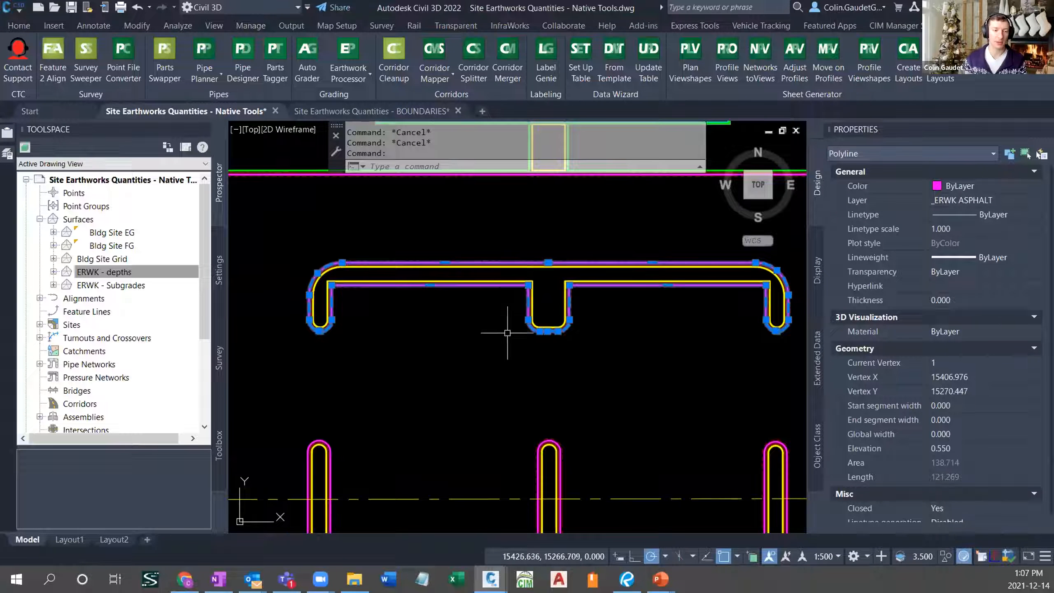
{"action": "scroll", "coordinate": [490, 321], "scroll_direction": "down", "scroll_amount": 4}
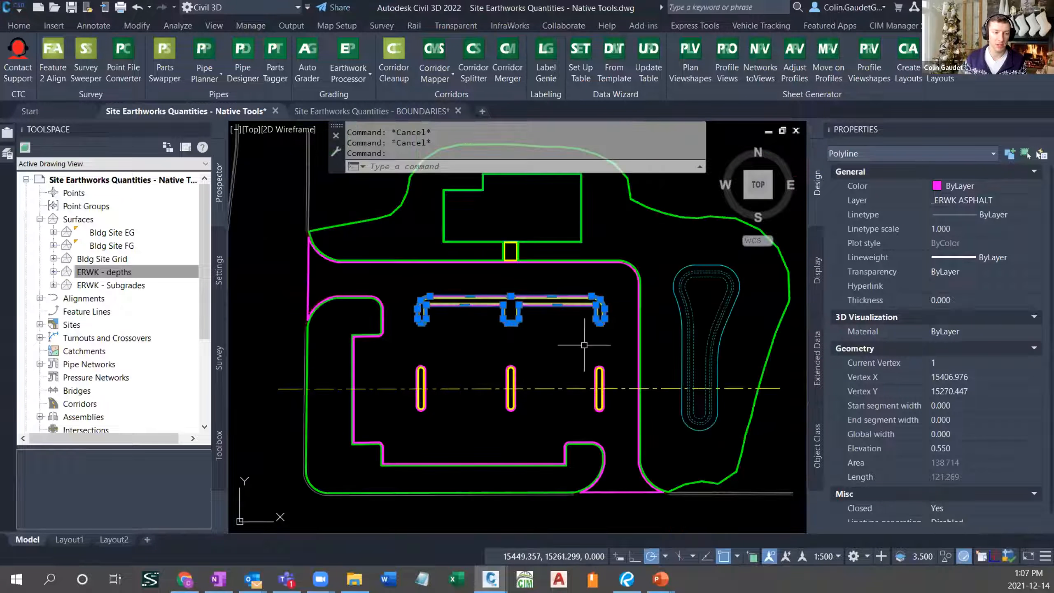
{"action": "key", "text": "Escape"}
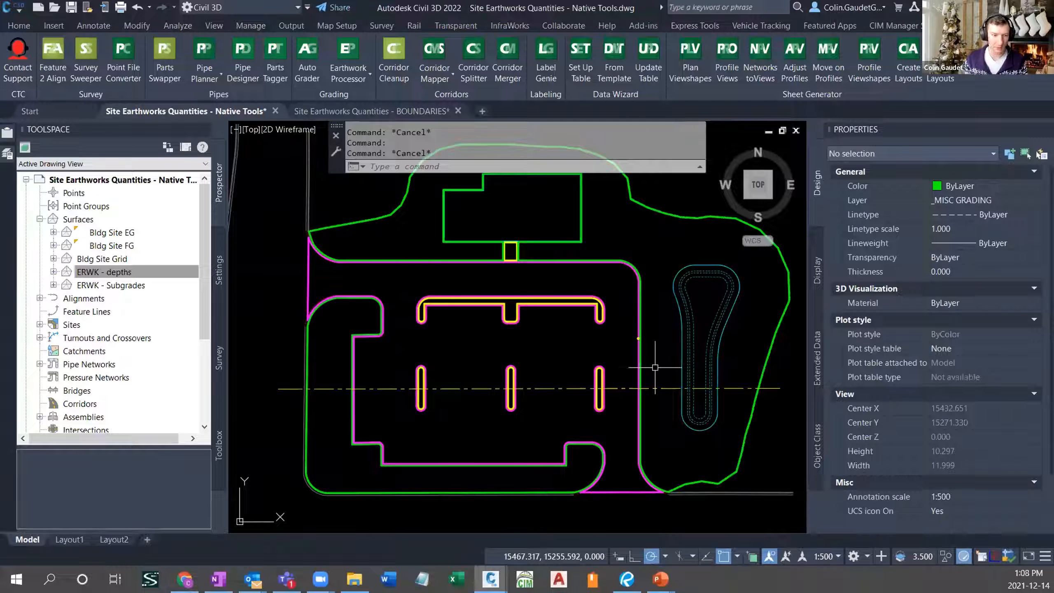
{"action": "mouse_move", "coordinate": [397, 316]}
{"action": "left_mouse_down"}
{"action": "mouse_move", "coordinate": [422, 355]}
{"action": "mouse_move", "coordinate": [481, 367]}
{"action": "mouse_move", "coordinate": [599, 347]}
{"action": "left_mouse_up"}
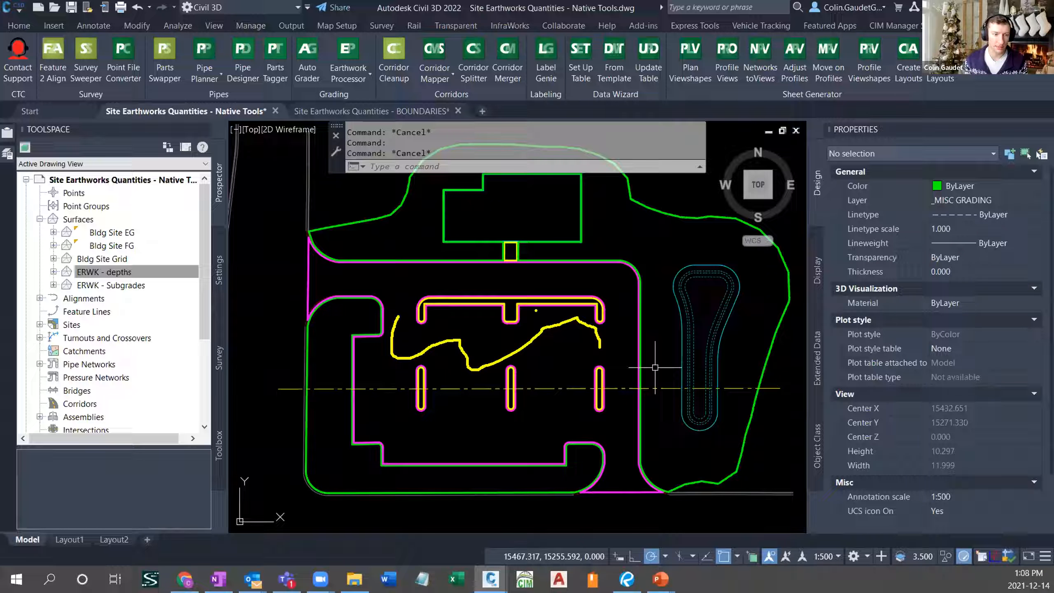
{"action": "left_click_drag", "start_coordinate": [516, 314], "coordinate": [535, 328]}
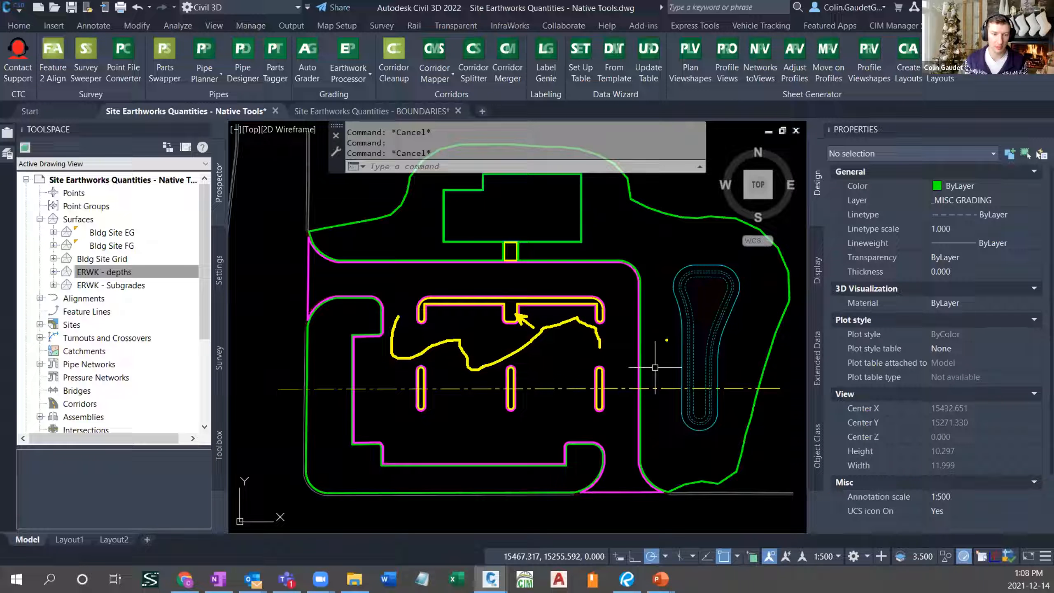
{"action": "mouse_move", "coordinate": [660, 310]}
{"action": "left_mouse_down"}
{"action": "mouse_move", "coordinate": [684, 454]}
{"action": "mouse_move", "coordinate": [703, 485]}
{"action": "left_mouse_up"}
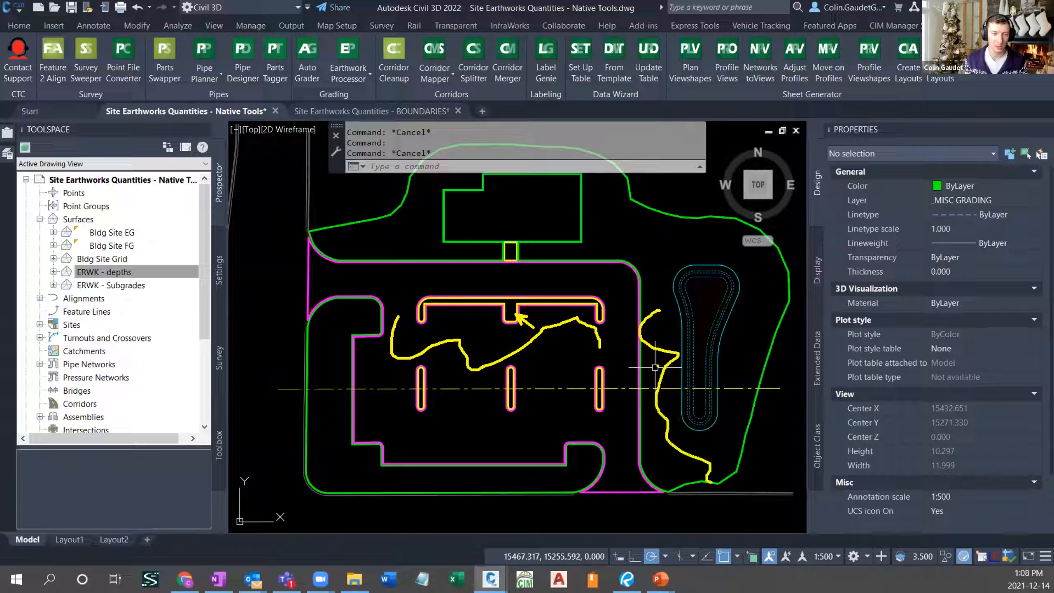
{"action": "key", "text": "Escape"}
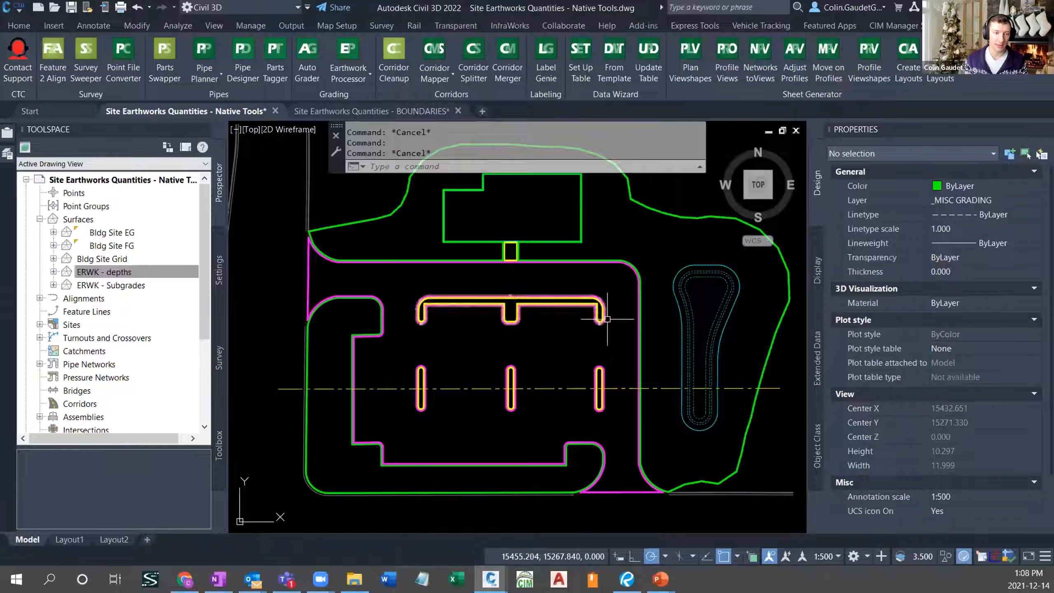
- Review the layer and elevation of the magenta asphalt boundary at the upper island's east end
{"action": "scroll", "coordinate": [606, 318], "scroll_direction": "up", "scroll_amount": 2}
{"action": "scroll", "coordinate": [607, 318], "scroll_direction": "up", "scroll_amount": 2}
{"action": "left_click", "coordinate": [600, 309]}
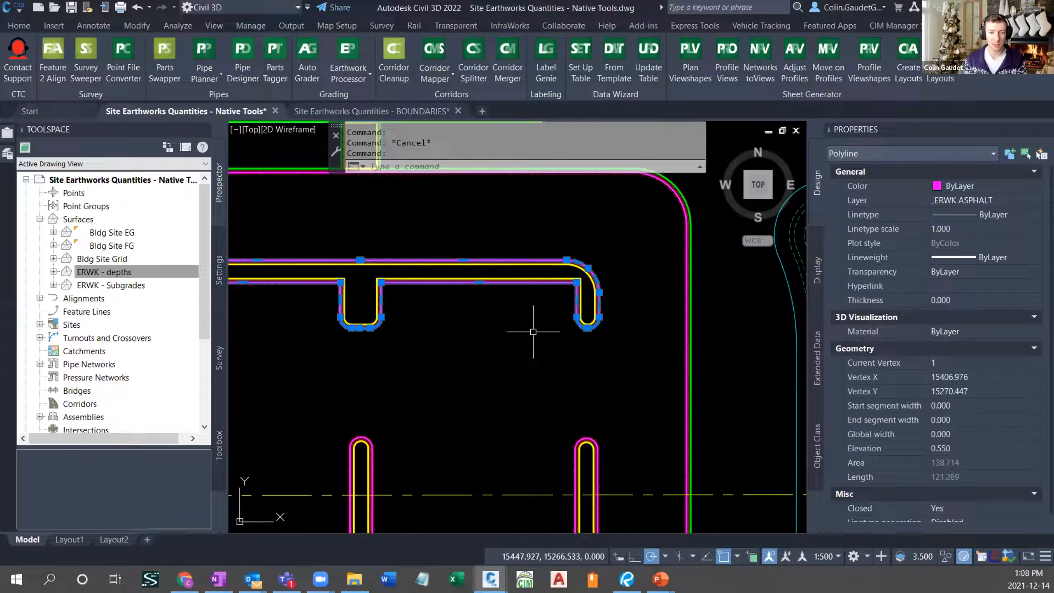
{"action": "mouse_move", "coordinate": [772, 413]}
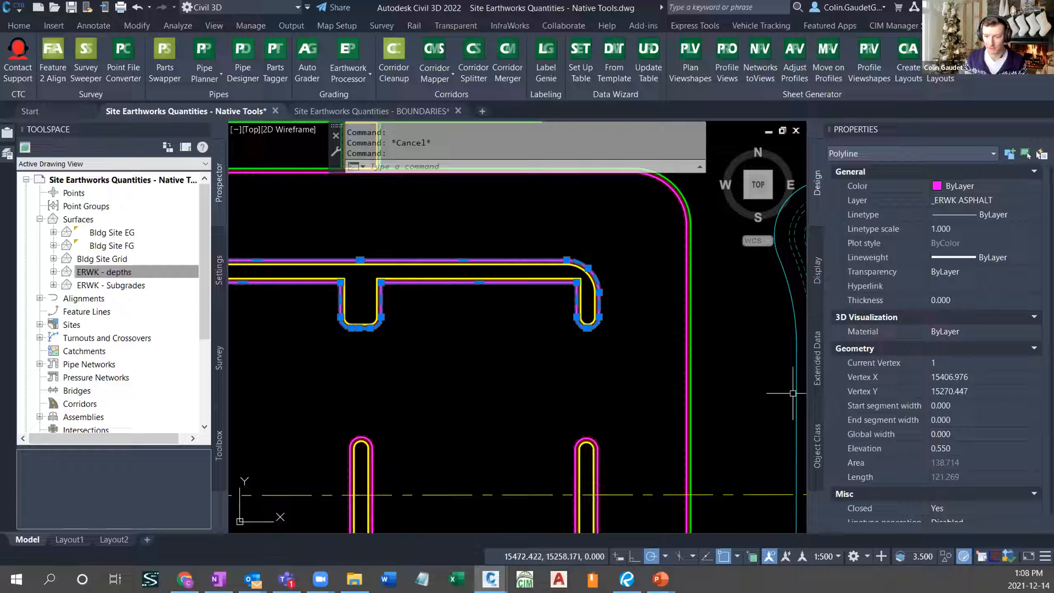
{"action": "key", "text": "Escape"}
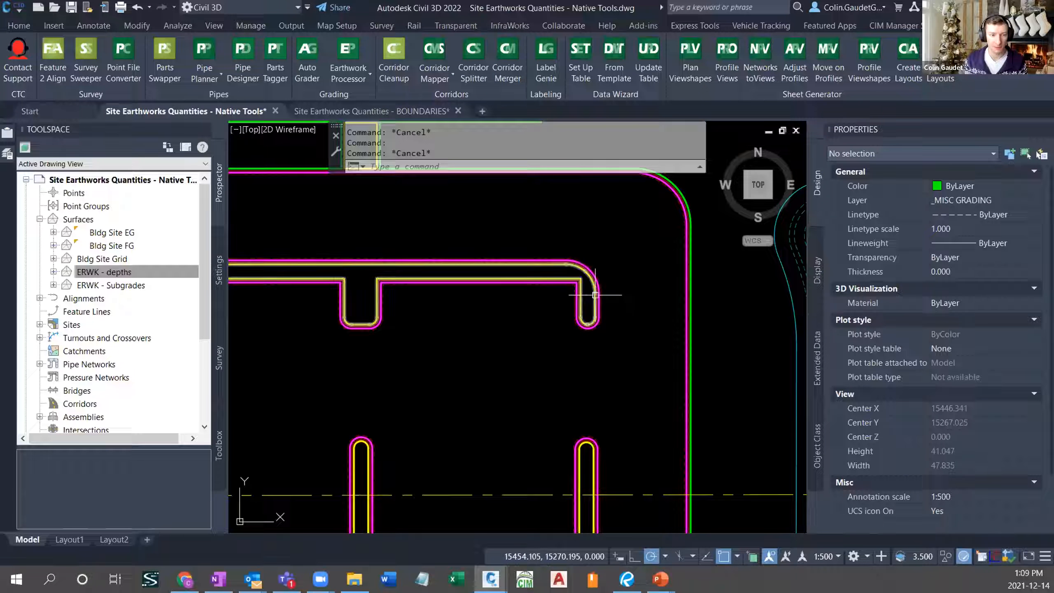
- Select one yellow curb, magenta asphalt, green site and cyan building polyline, and extend the selection to all similar polylines
{"action": "left_click", "coordinate": [588, 297]}
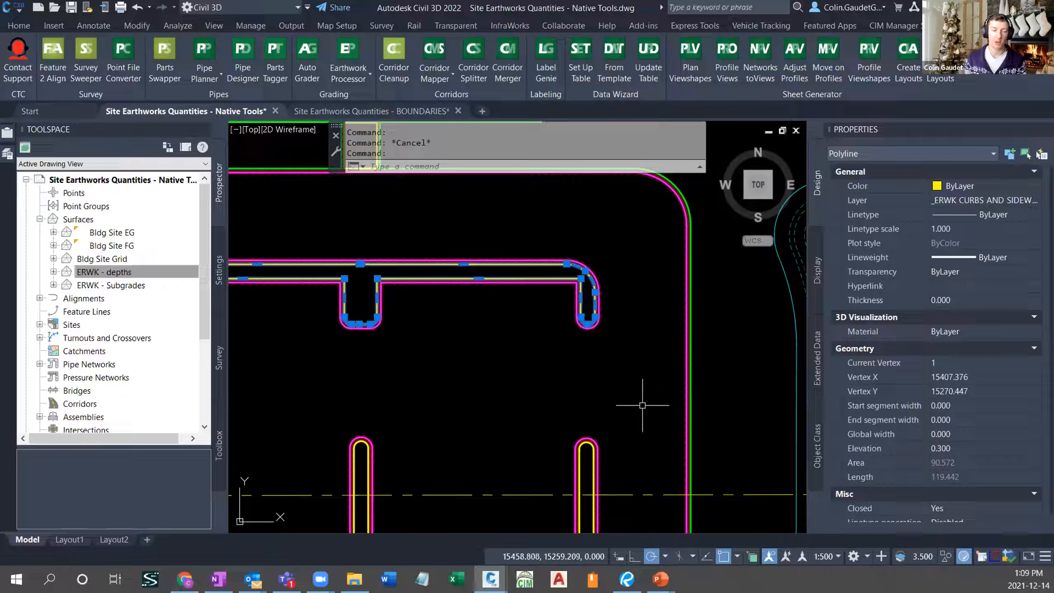
{"action": "left_click", "coordinate": [601, 301]}
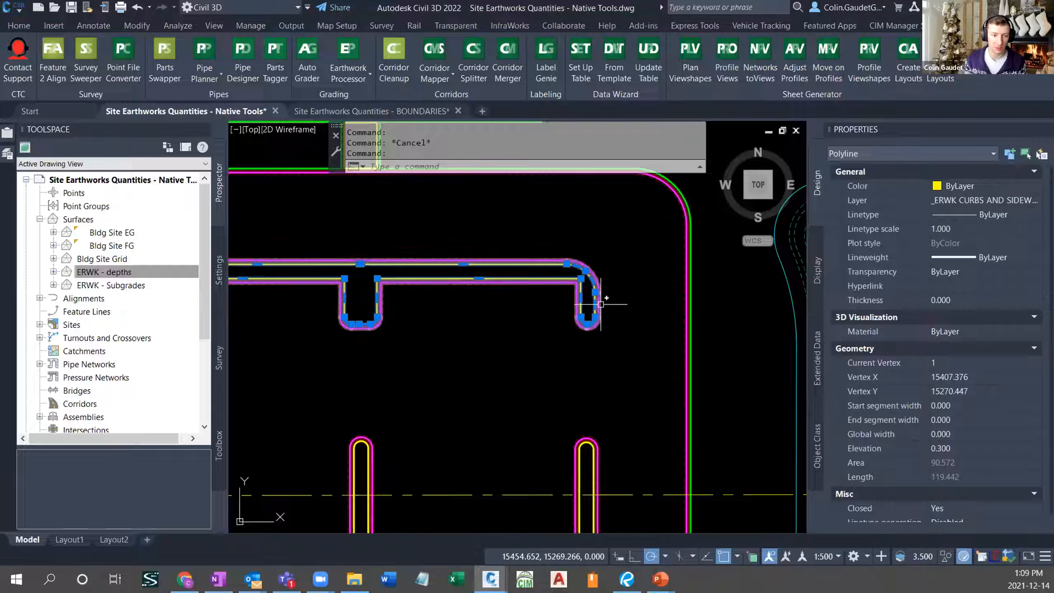
{"action": "middle_click_drag", "start_coordinate": [471, 231], "coordinate": [847, 497]}
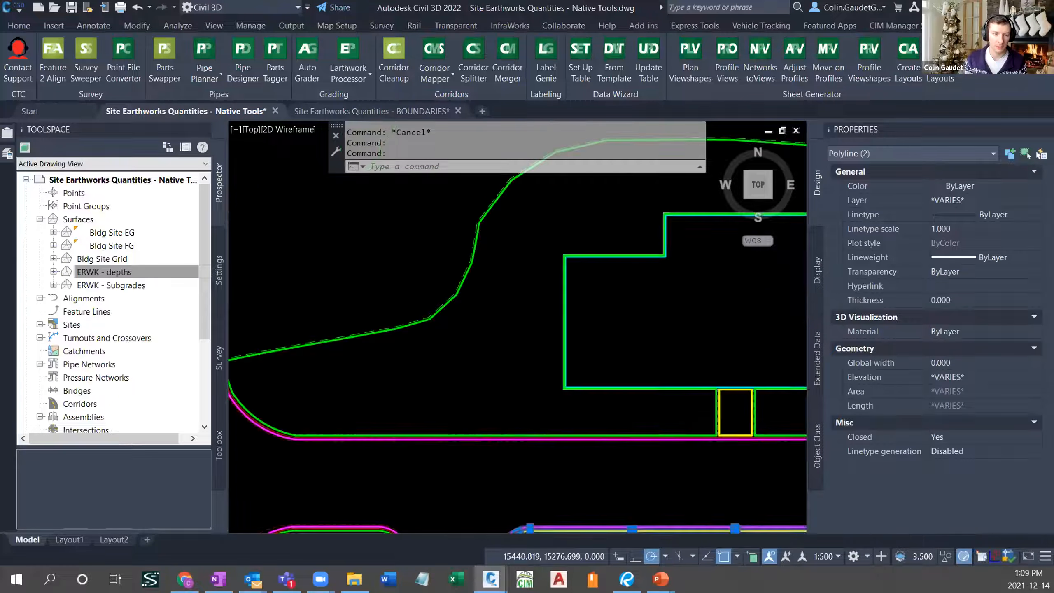
{"action": "scroll", "coordinate": [697, 404], "scroll_direction": "up", "scroll_amount": 4}
{"action": "left_click", "coordinate": [700, 388]}
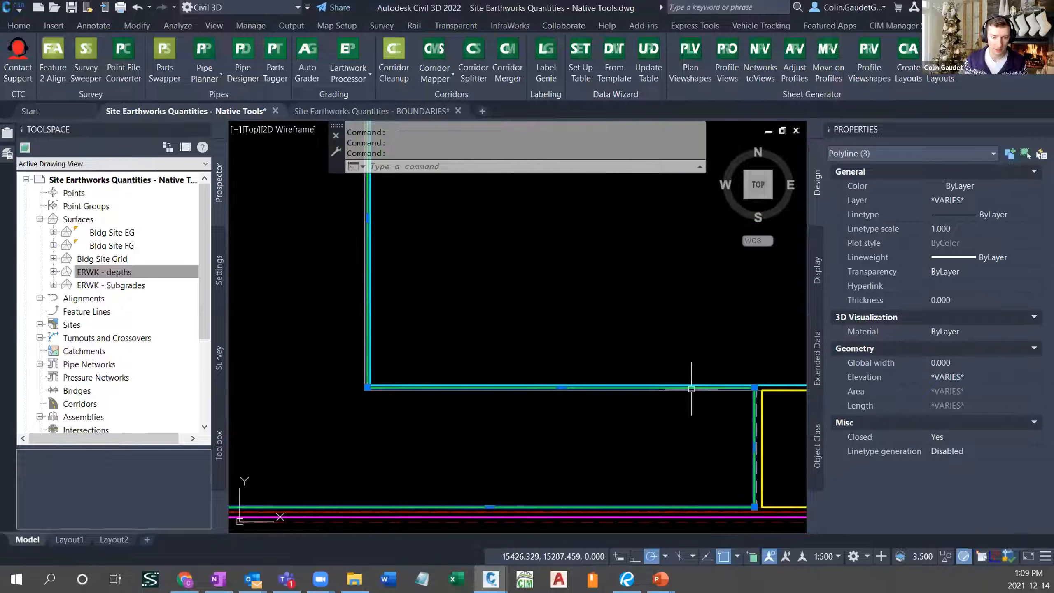
{"action": "scroll", "coordinate": [699, 388], "scroll_direction": "up", "scroll_amount": 5}
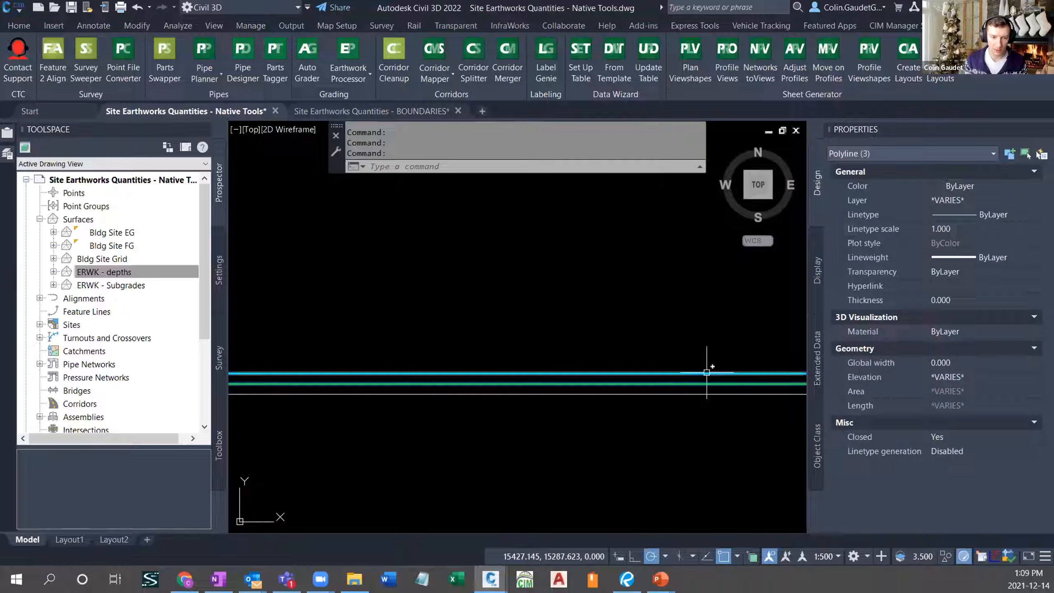
{"action": "left_click", "coordinate": [707, 373]}
{"action": "scroll", "coordinate": [529, 302], "scroll_direction": "down", "scroll_amount": 6}
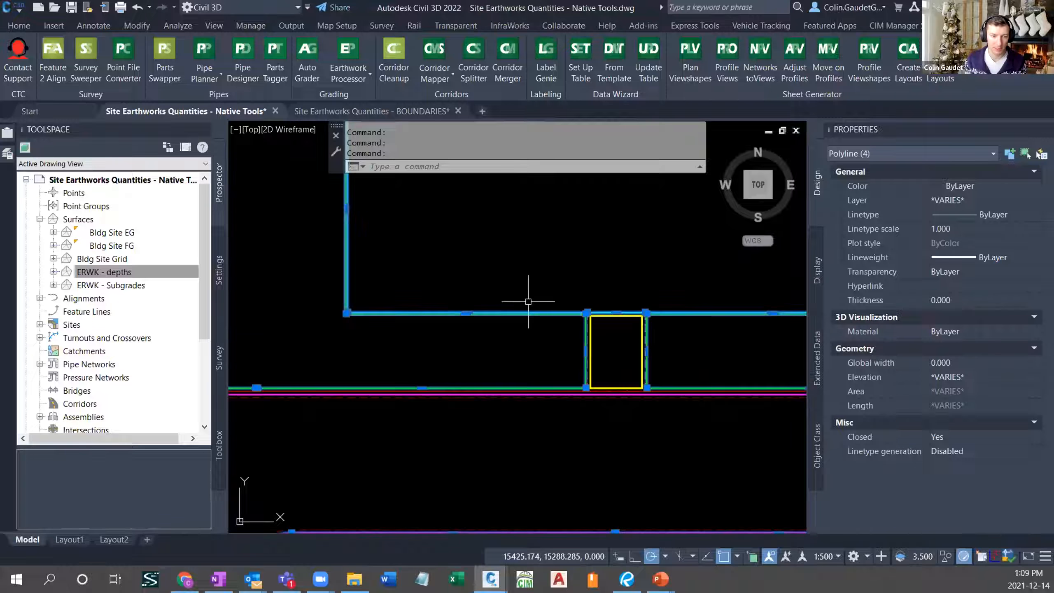
{"action": "scroll", "coordinate": [528, 302], "scroll_direction": "down", "scroll_amount": 2}
{"action": "right_click", "coordinate": [581, 352]}
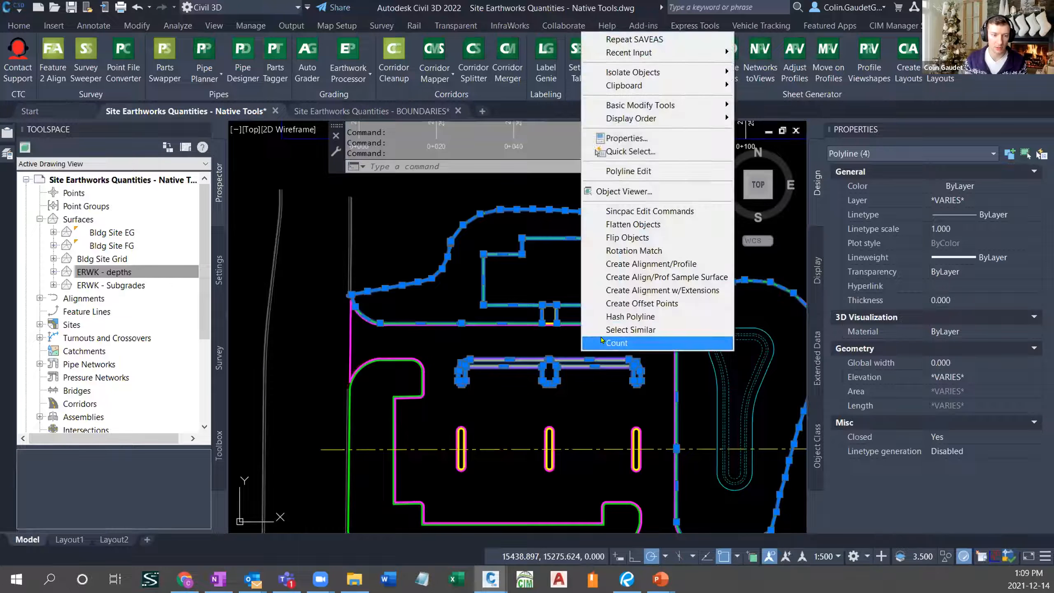
{"action": "left_click", "coordinate": [631, 330]}
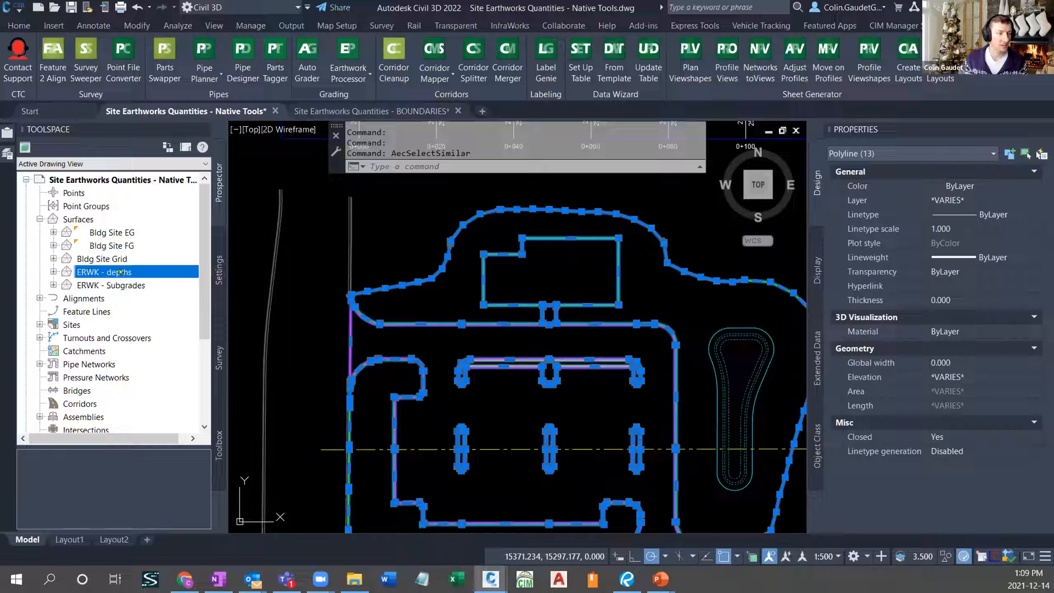
- Add the selected polylines to the ERWK - depths surface definition as standard breaklines described as "Subgrade Regions"
{"action": "left_click", "coordinate": [54, 271]}
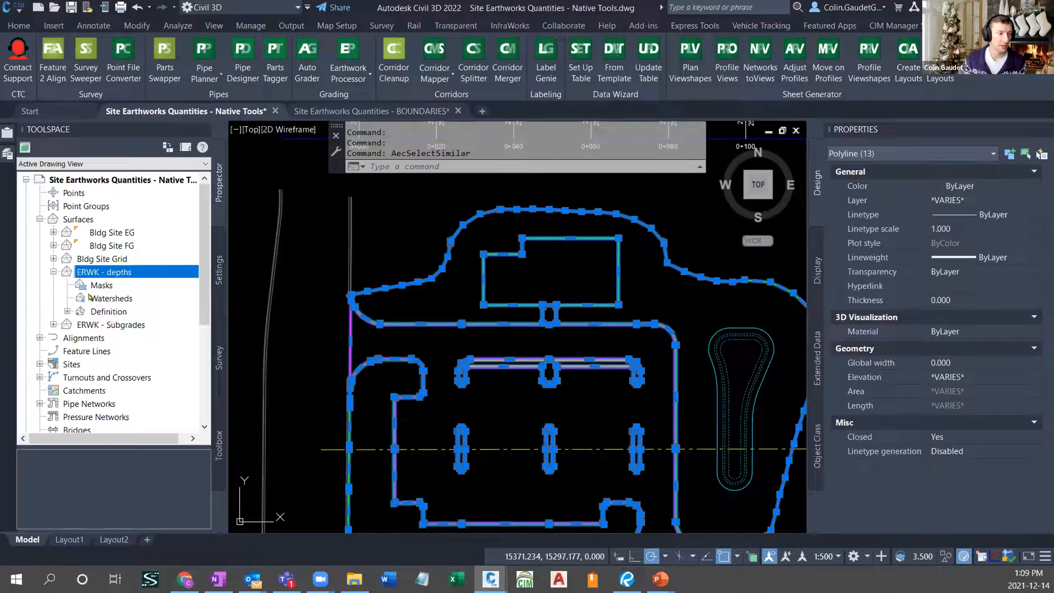
{"action": "left_click", "coordinate": [67, 311]}
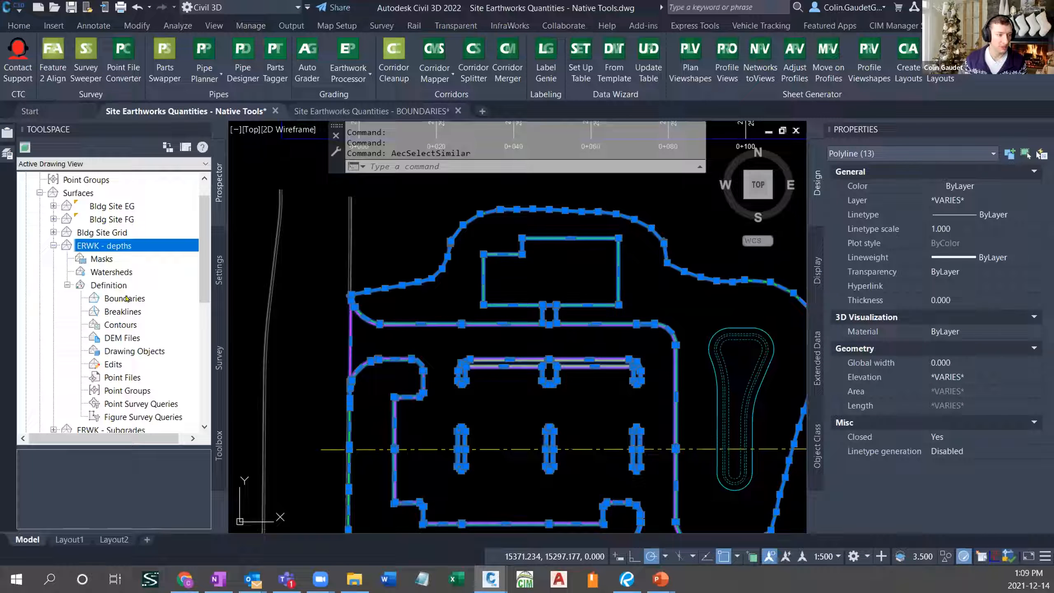
{"action": "right_click", "coordinate": [127, 315]}
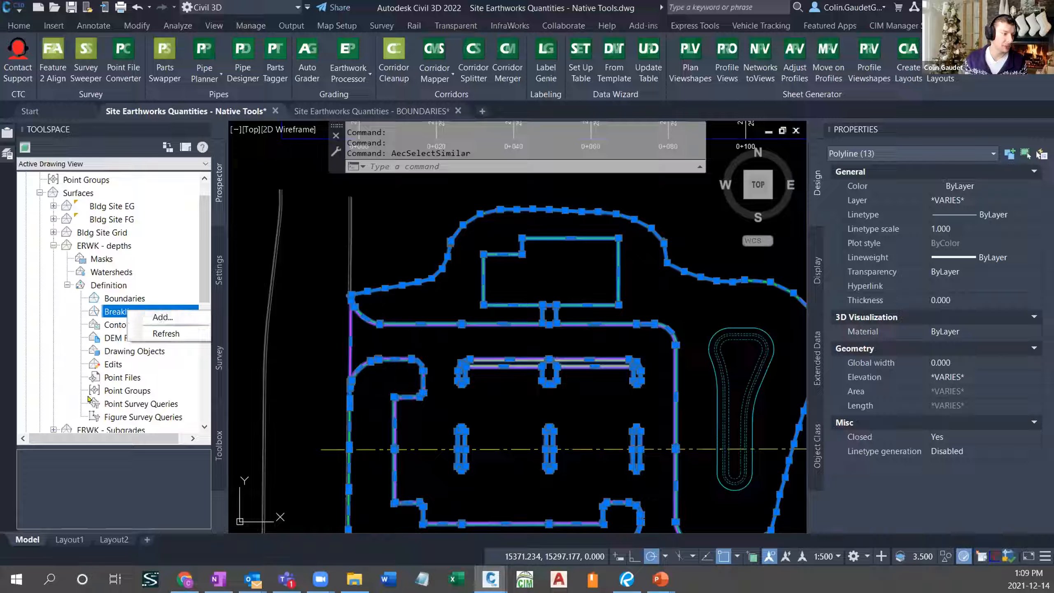
{"action": "left_click", "coordinate": [162, 316]}
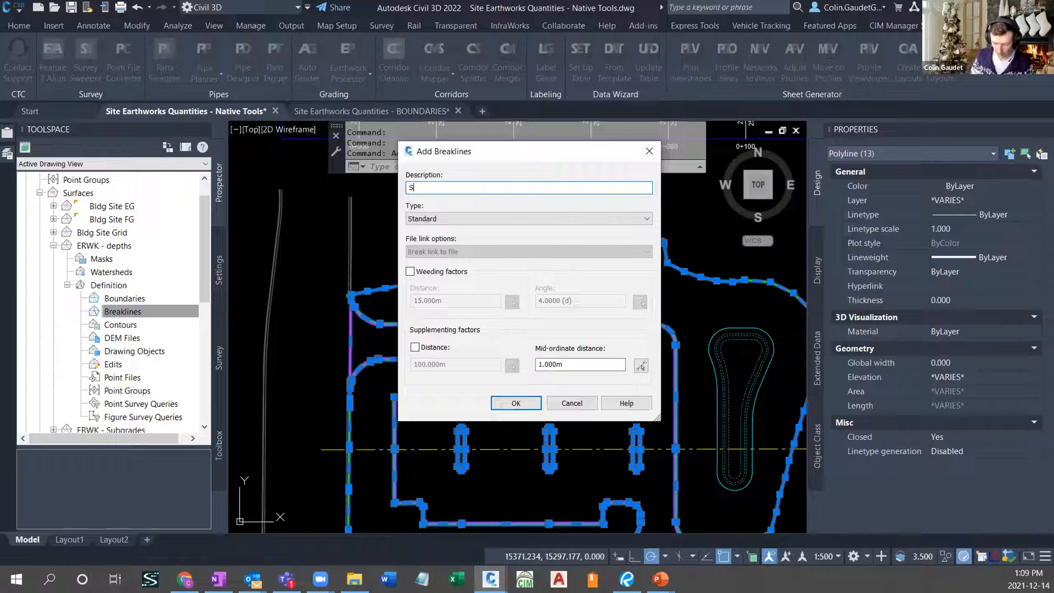
{"action": "type", "text": "Subgrade "}
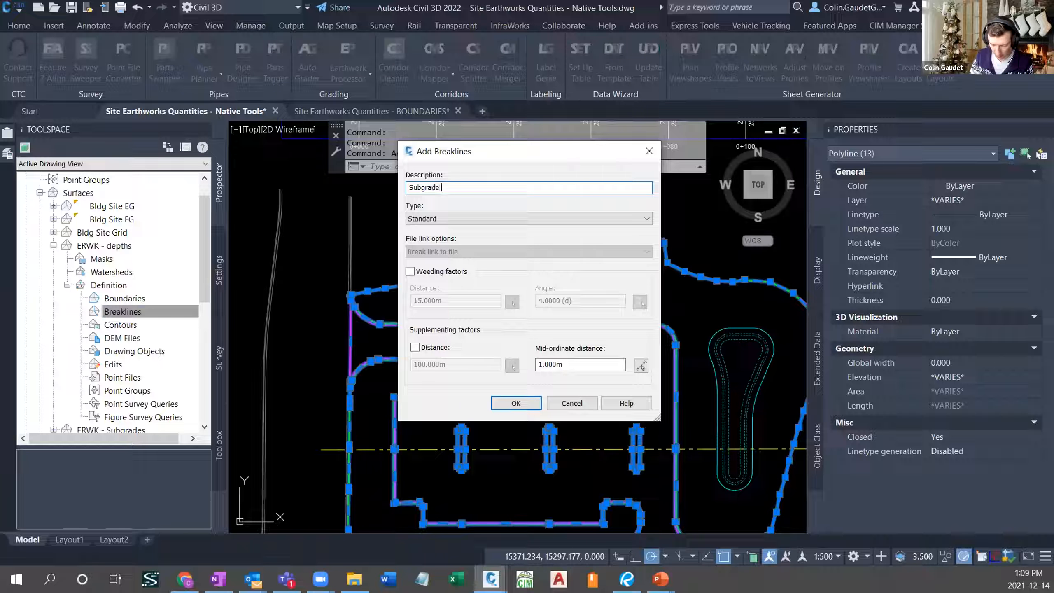
{"action": "type", "text": "Regions"}
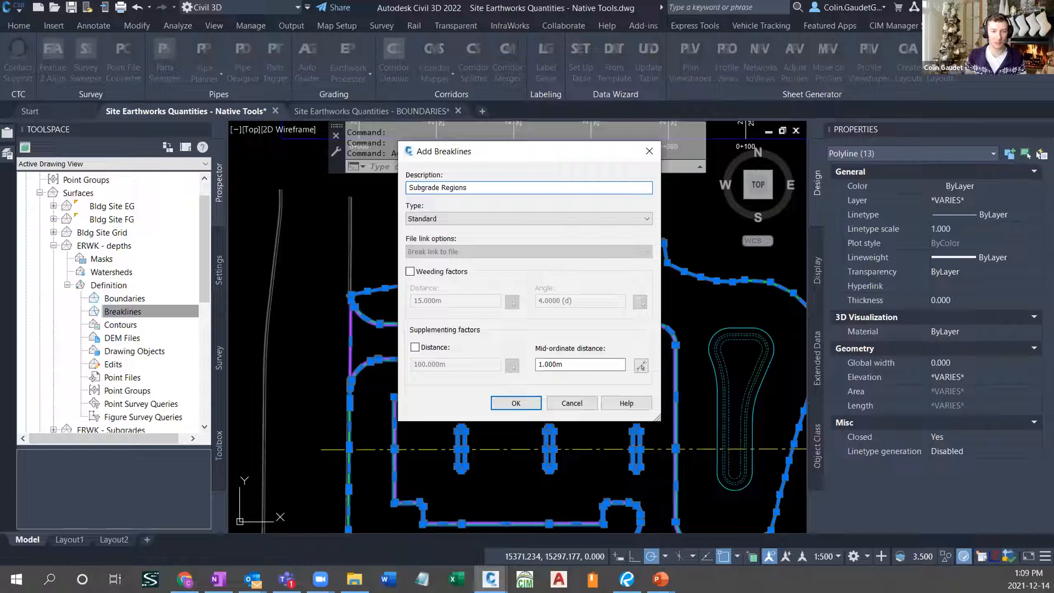
{"action": "left_click", "coordinate": [512, 403]}
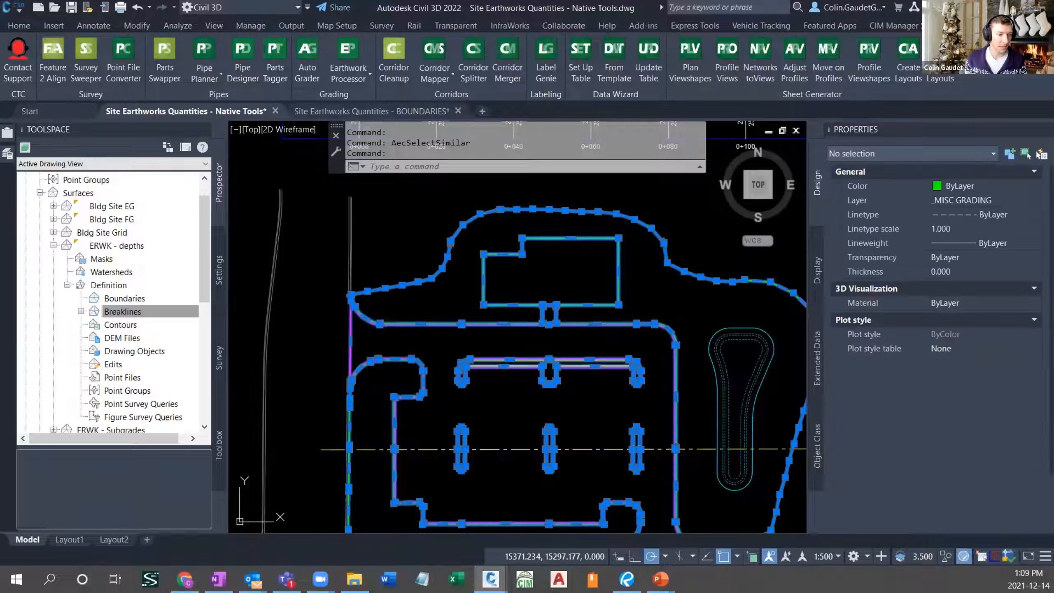
{"action": "left_click", "coordinate": [67, 285]}
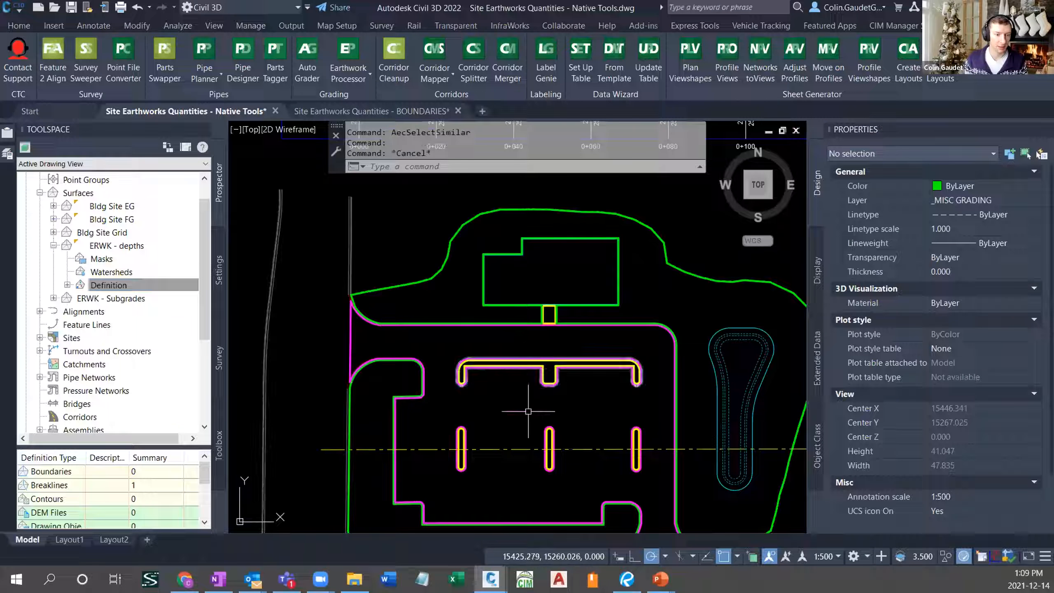
{"action": "scroll", "coordinate": [528, 411], "scroll_direction": "down", "scroll_amount": 6}
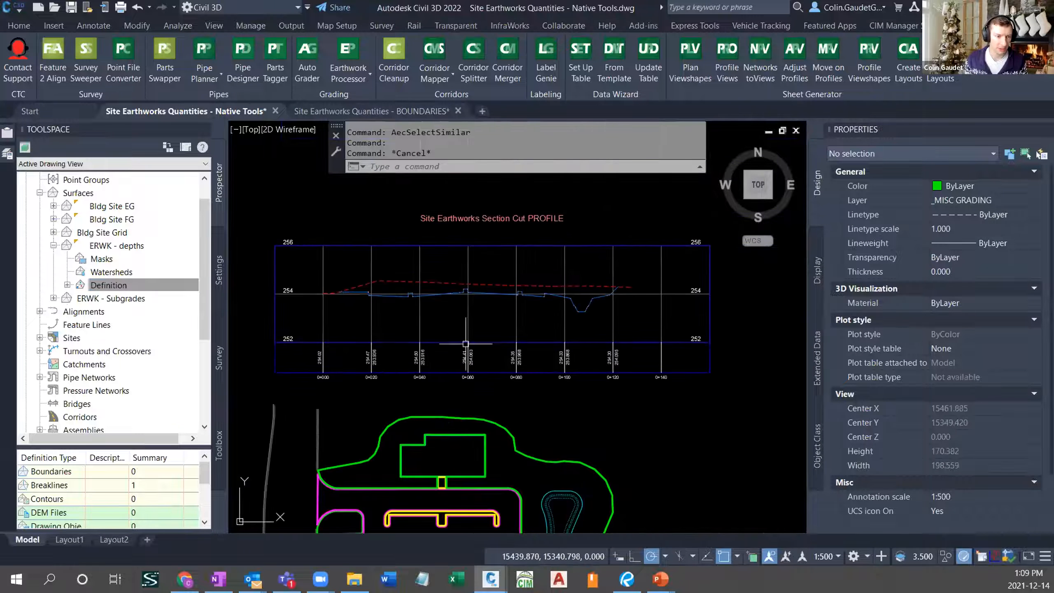
{"action": "left_click", "coordinate": [19, 22]}
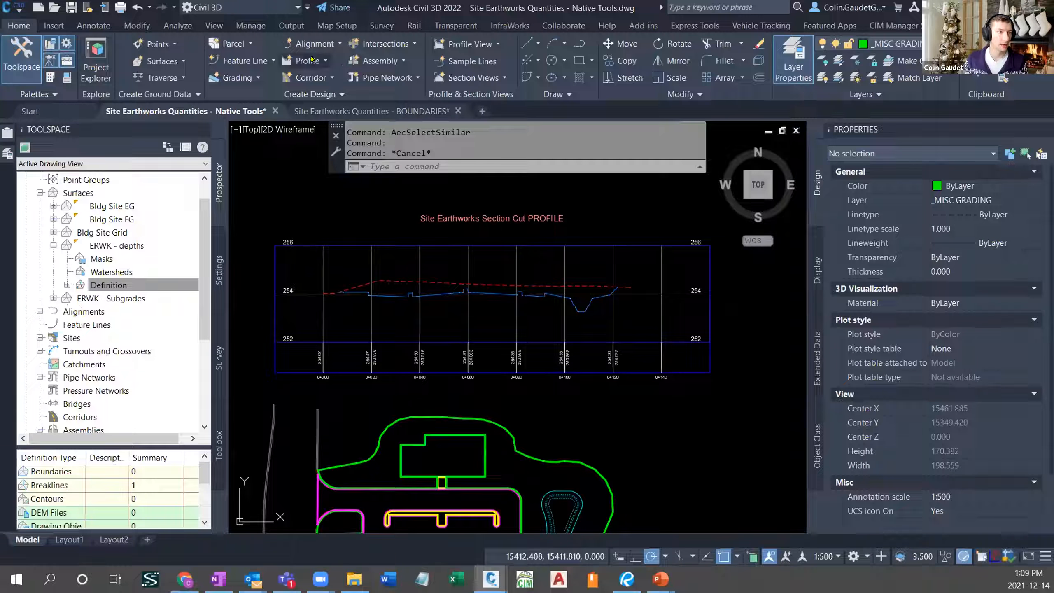
{"action": "left_click", "coordinate": [312, 61]}
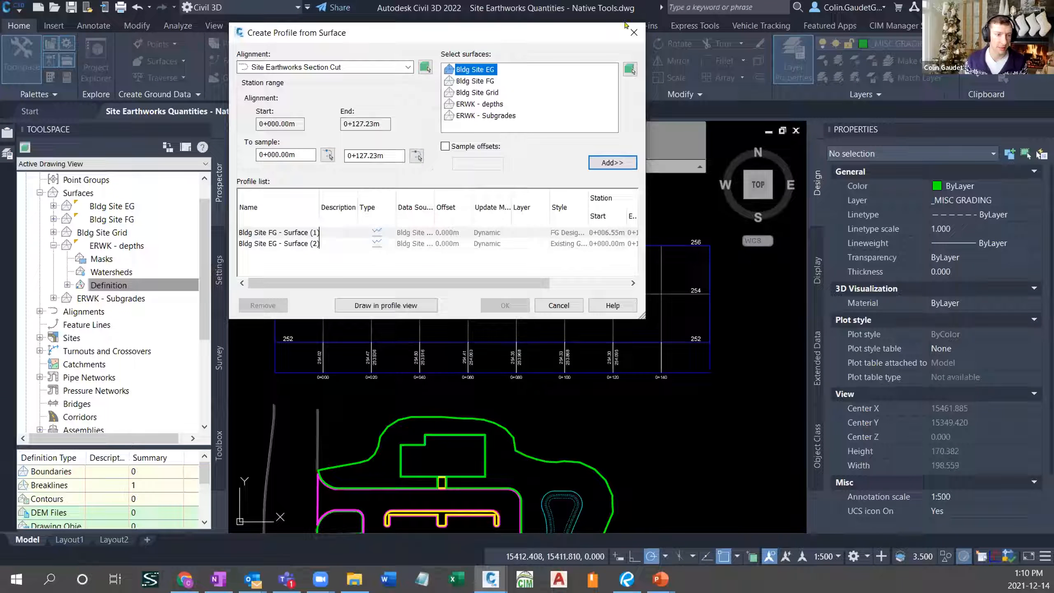
{"action": "left_click", "coordinate": [634, 33]}
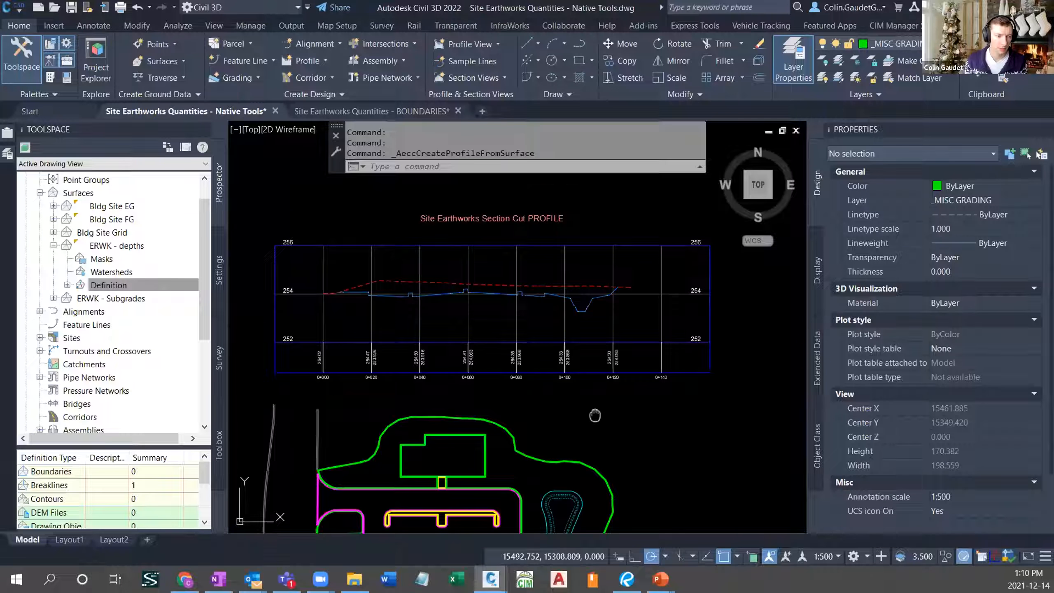
- Identify the section cut alignment crossing the parking lot and pond in the site plan
{"action": "middle_click_drag", "start_coordinate": [595, 415], "coordinate": [596, 342]}
{"action": "scroll", "coordinate": [600, 340], "scroll_direction": "down", "scroll_amount": 2}
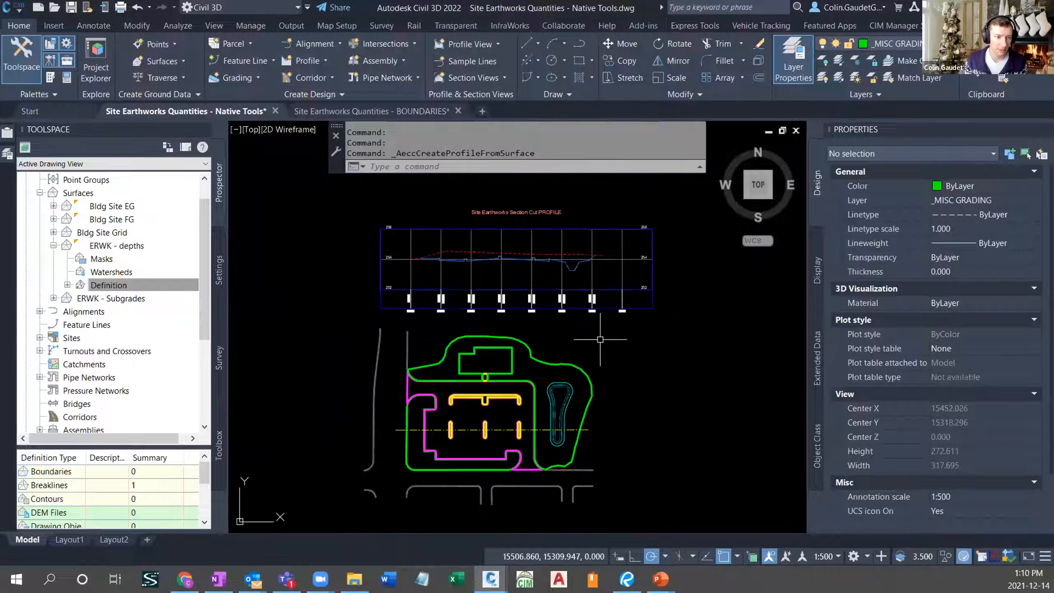
{"action": "left_click", "coordinate": [529, 429]}
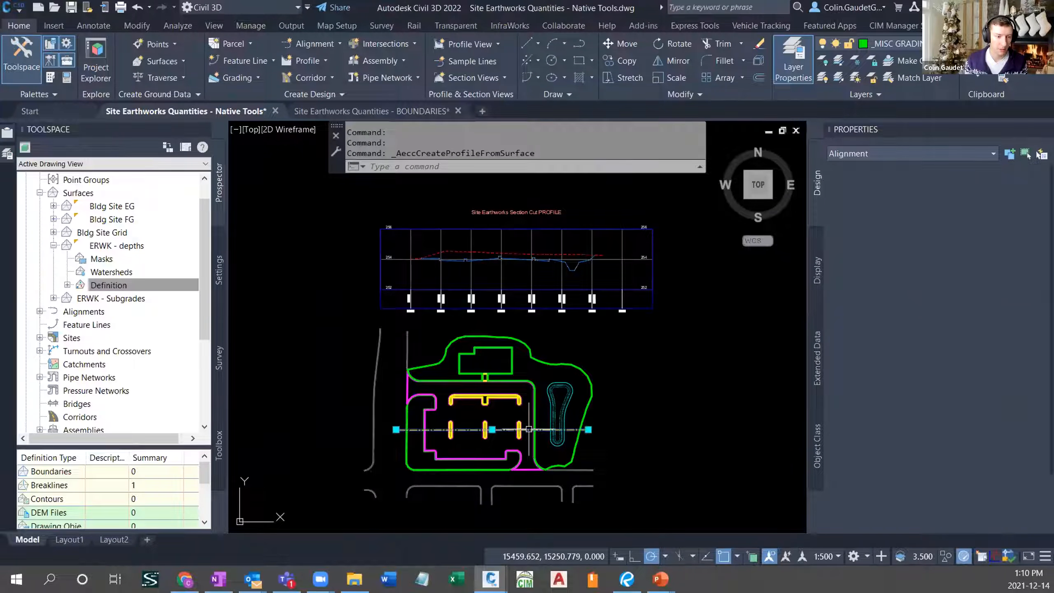
{"action": "key", "text": "Escape"}
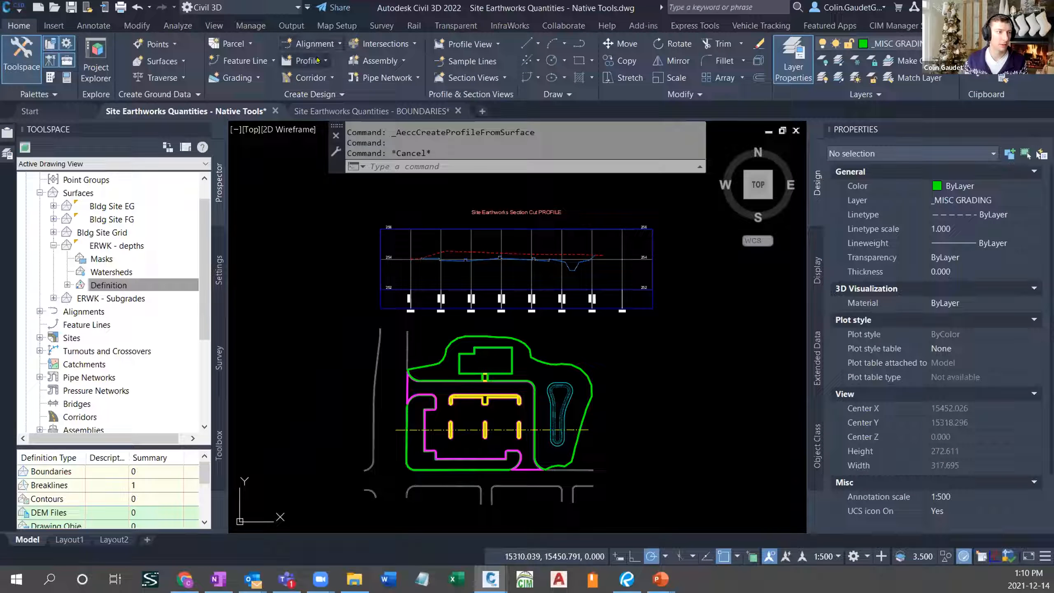
- Start a surface profile along the Site Earthworks Section Cut alignment and add the ERWK - depths surface to its profile list
{"action": "left_click", "coordinate": [318, 60]}
{"action": "key", "text": "Escape"}
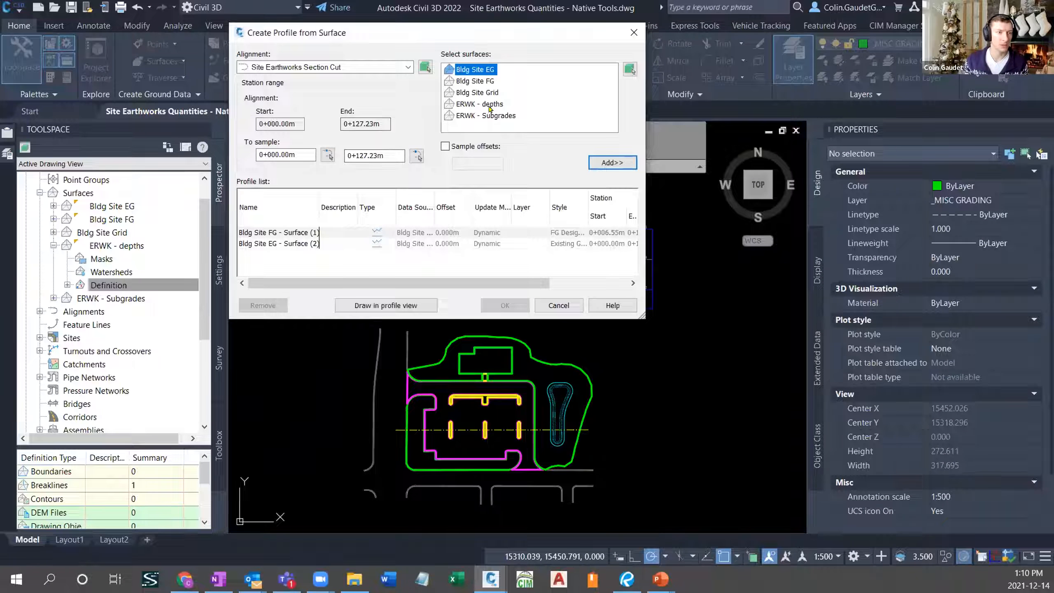
{"action": "left_click", "coordinate": [503, 108]}
{"action": "left_click", "coordinate": [612, 162]}
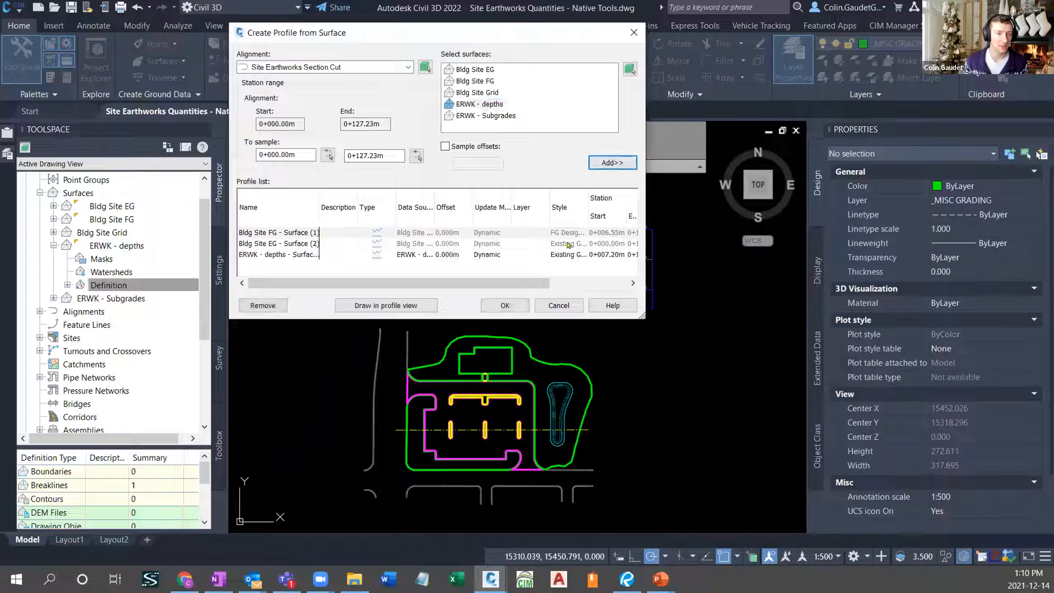
- Assign the SUBGRADE style to the ERWK - depths profile and create it in the existing profile view
{"action": "left_click", "coordinate": [567, 254]}
{"action": "left_click", "coordinate": [568, 257]}
{"action": "left_click", "coordinate": [752, 290]}
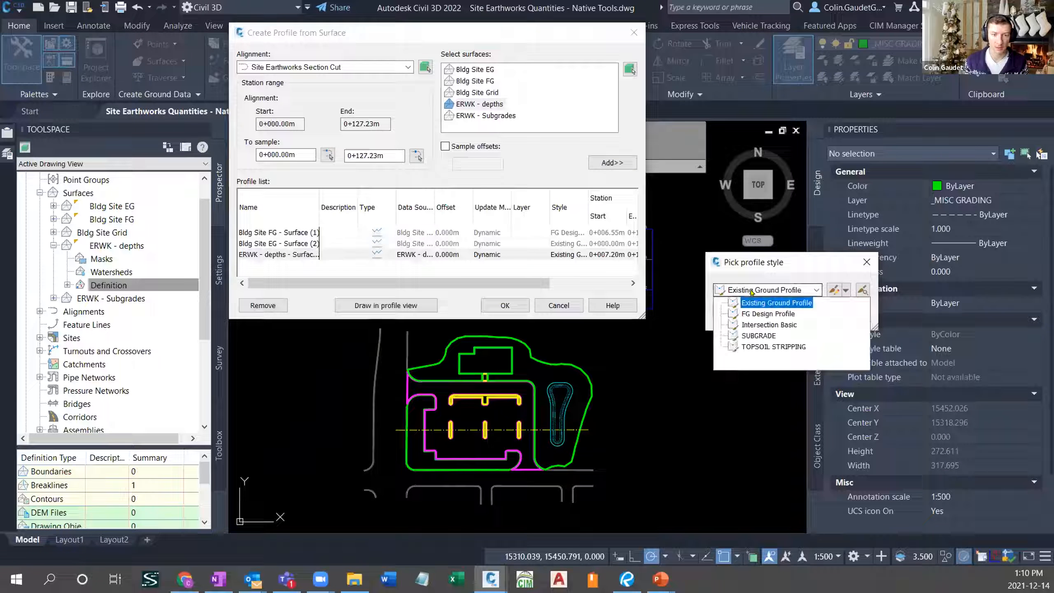
{"action": "left_click", "coordinate": [758, 335]}
{"action": "left_click", "coordinate": [739, 318]}
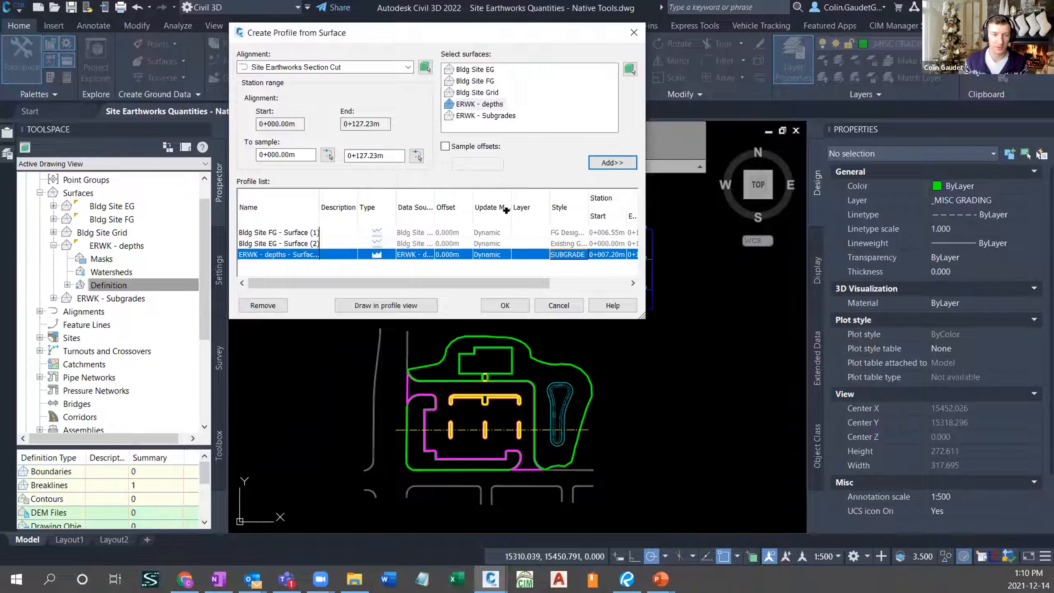
{"action": "left_click", "coordinate": [505, 305]}
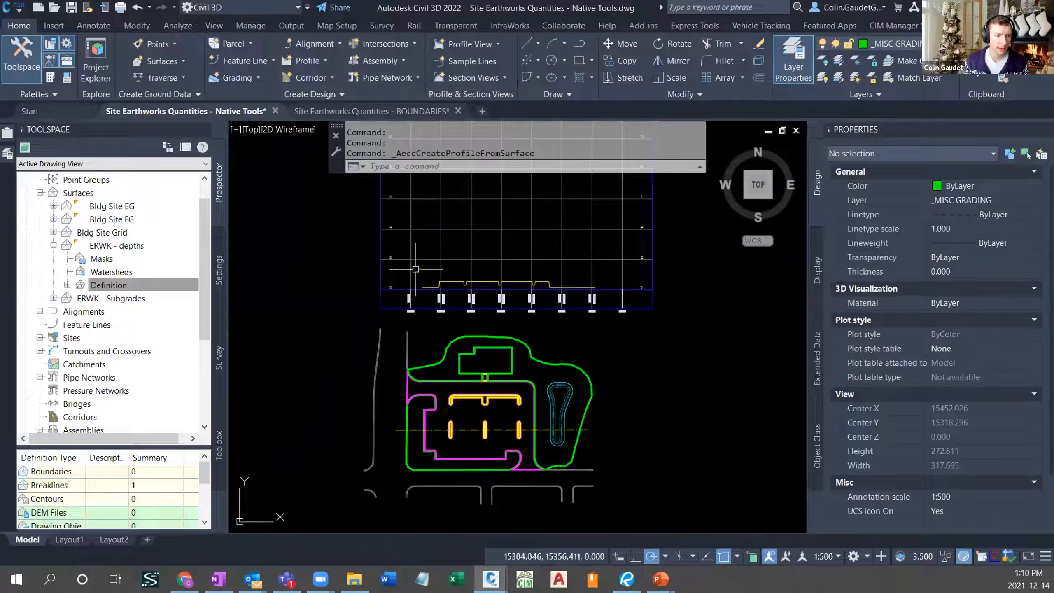
- Examine the ERWK - depths profile in the section cut profile view and delete it
{"action": "scroll", "coordinate": [414, 274], "scroll_direction": "up", "scroll_amount": 2}
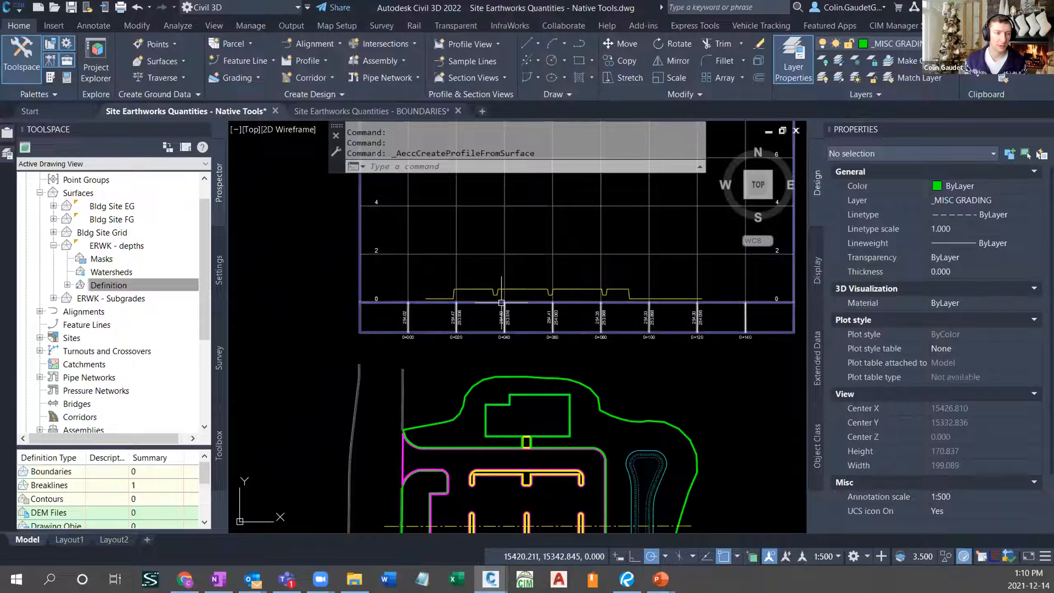
{"action": "mouse_move", "coordinate": [511, 299]}
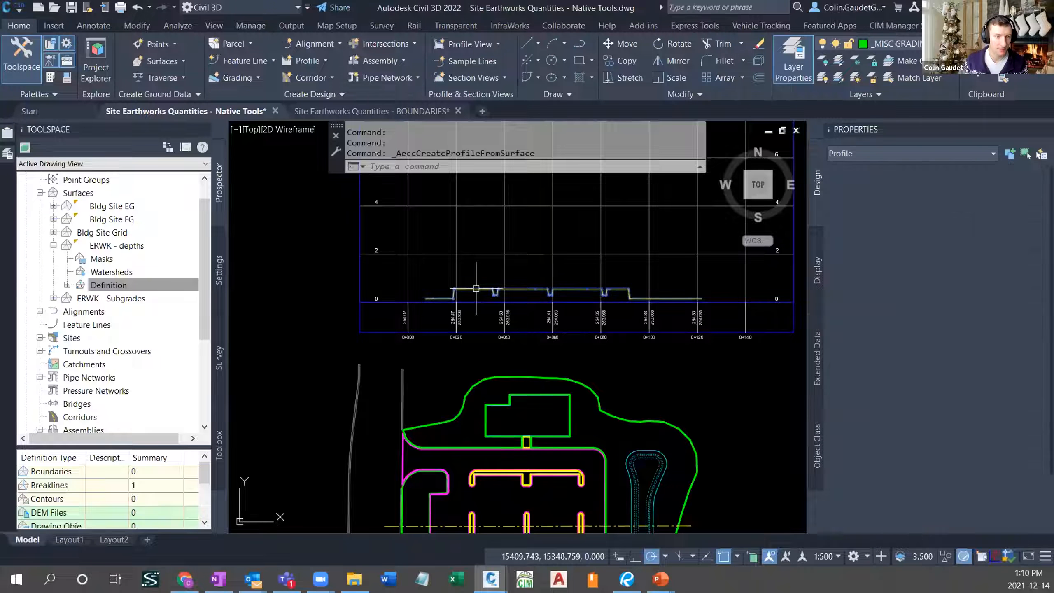
{"action": "key", "text": "Delete"}
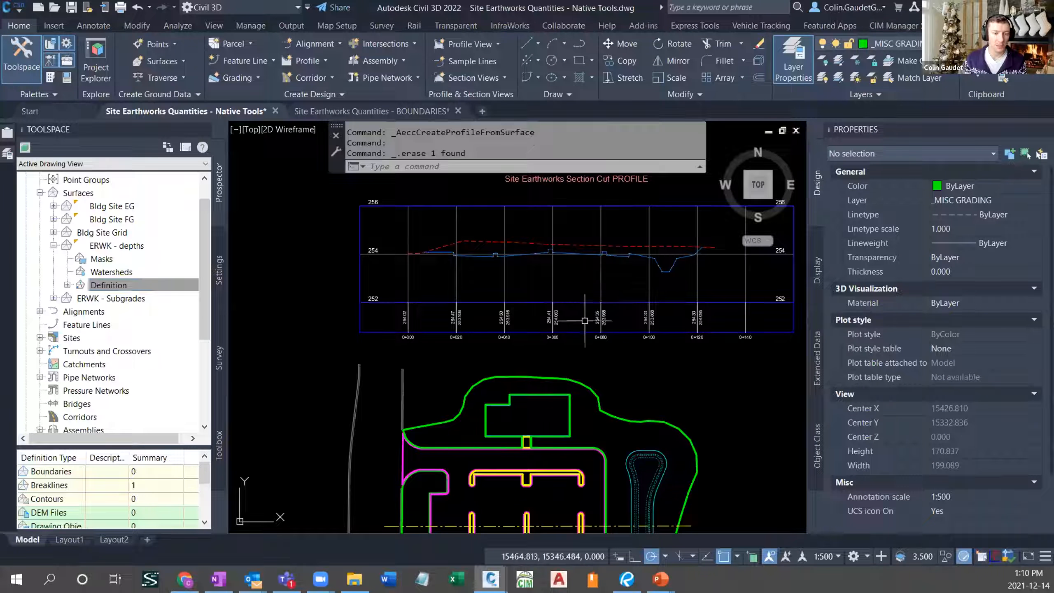
- Start a new surface named "subgrade vol" and set its type to TIN volume surface
{"action": "left_click", "coordinate": [52, 246]}
{"action": "right_click", "coordinate": [82, 193]}
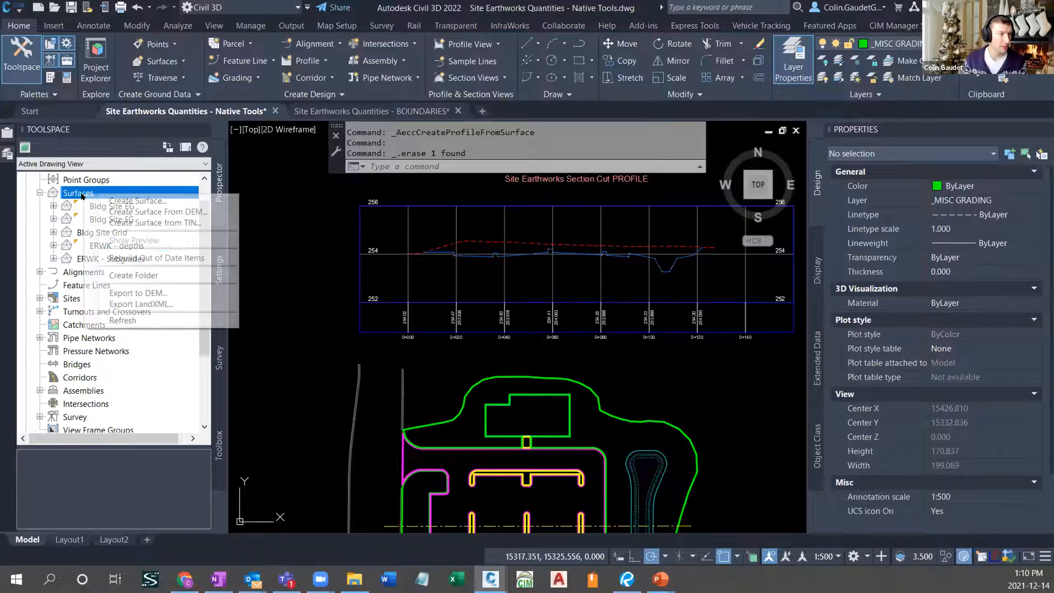
{"action": "left_click", "coordinate": [153, 201]}
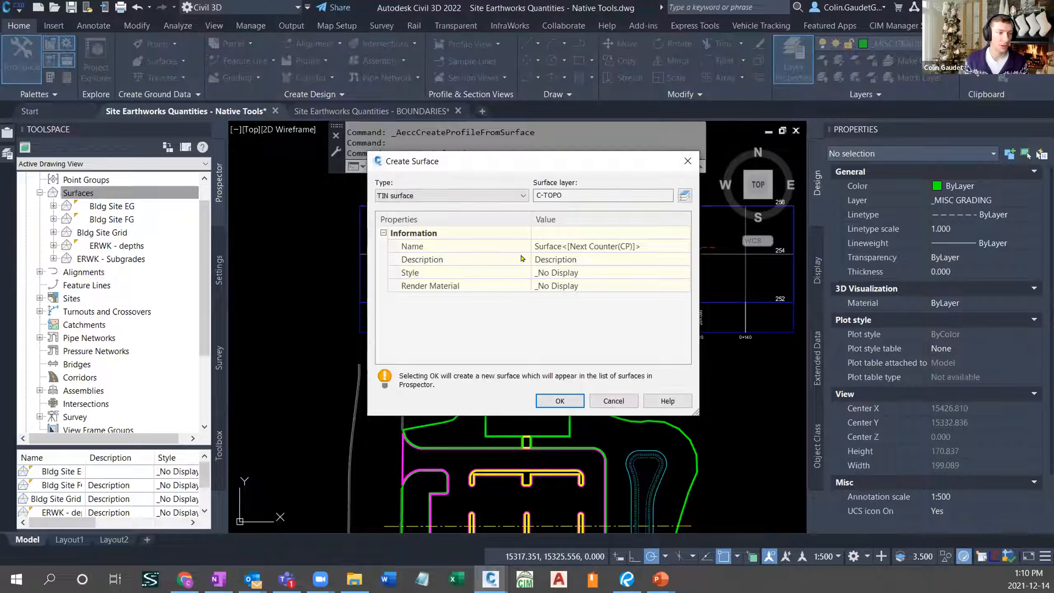
{"action": "left_click", "coordinate": [574, 246]}
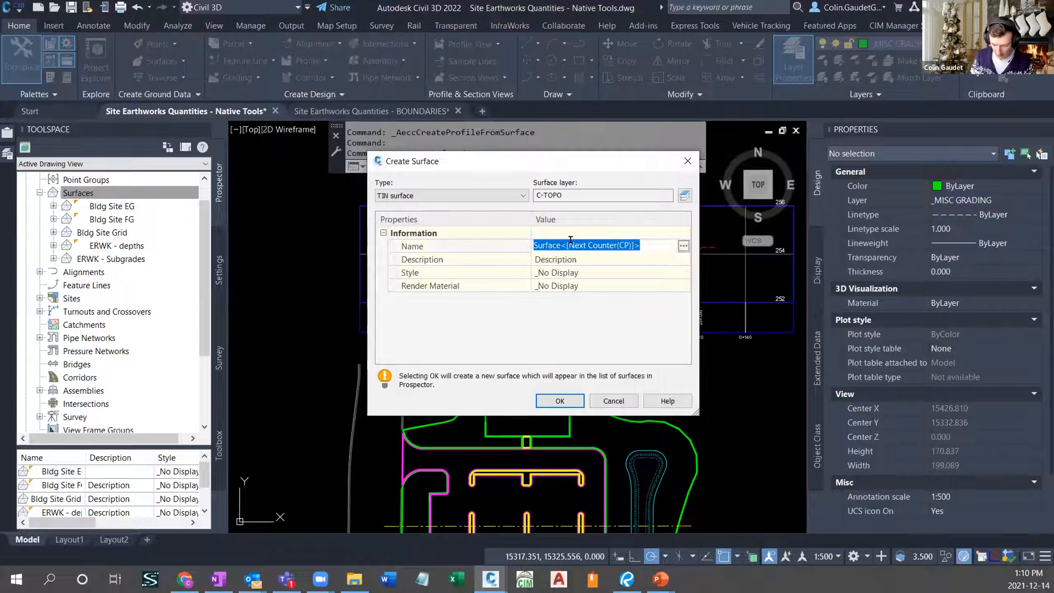
{"action": "type", "text": "subgrade vol"}
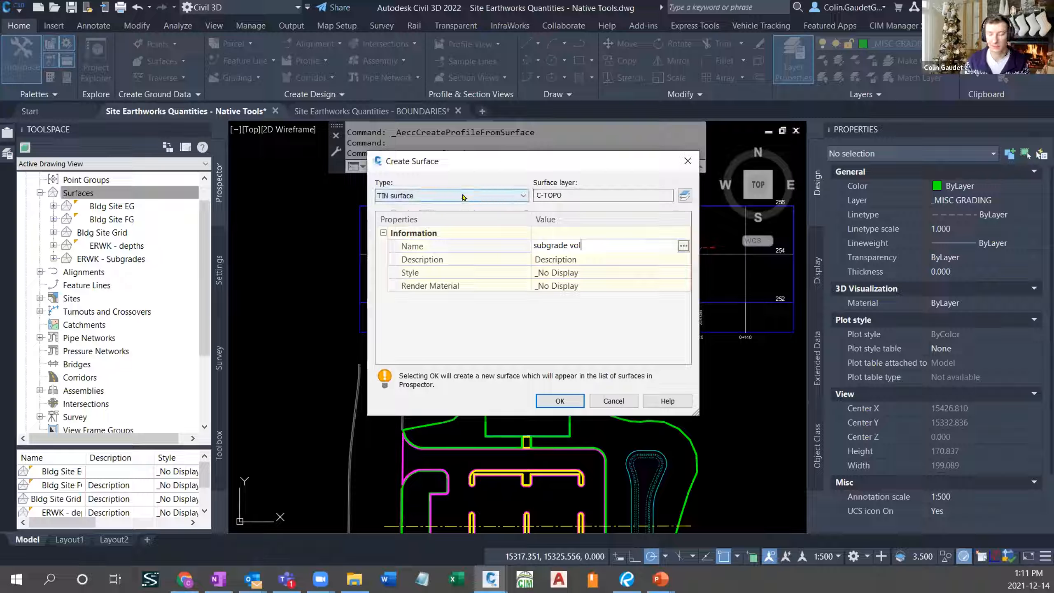
{"action": "left_click", "coordinate": [476, 197]}
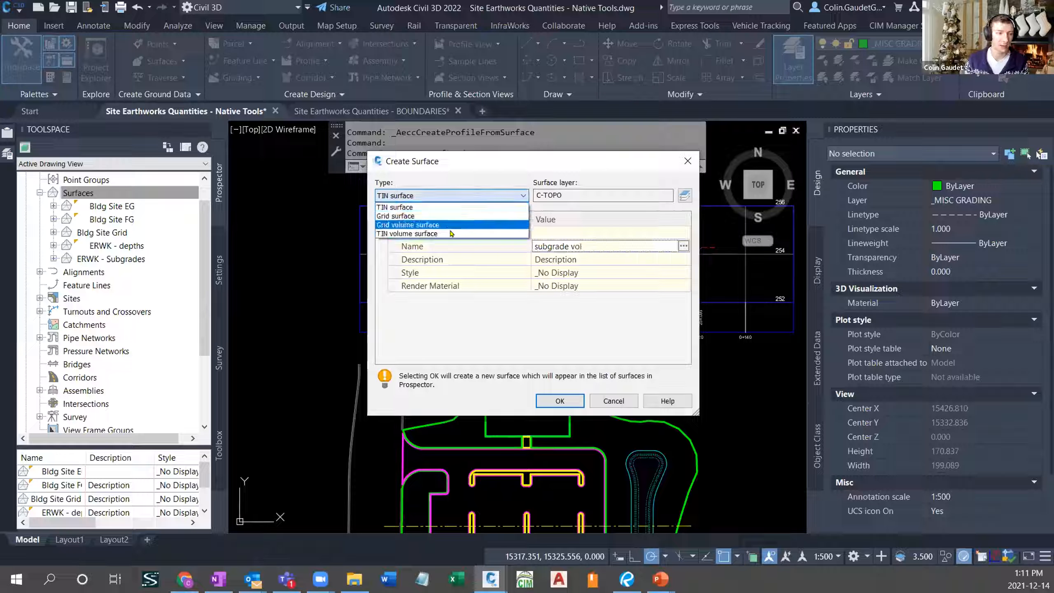
{"action": "left_click", "coordinate": [421, 226]}
{"action": "left_click", "coordinate": [423, 199]}
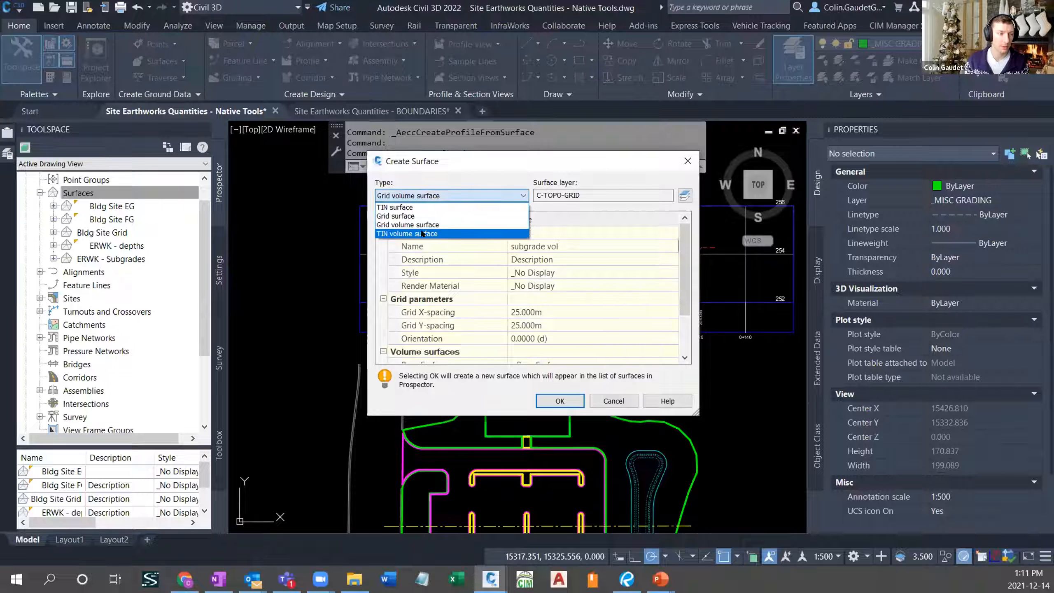
{"action": "left_click", "coordinate": [390, 234]}
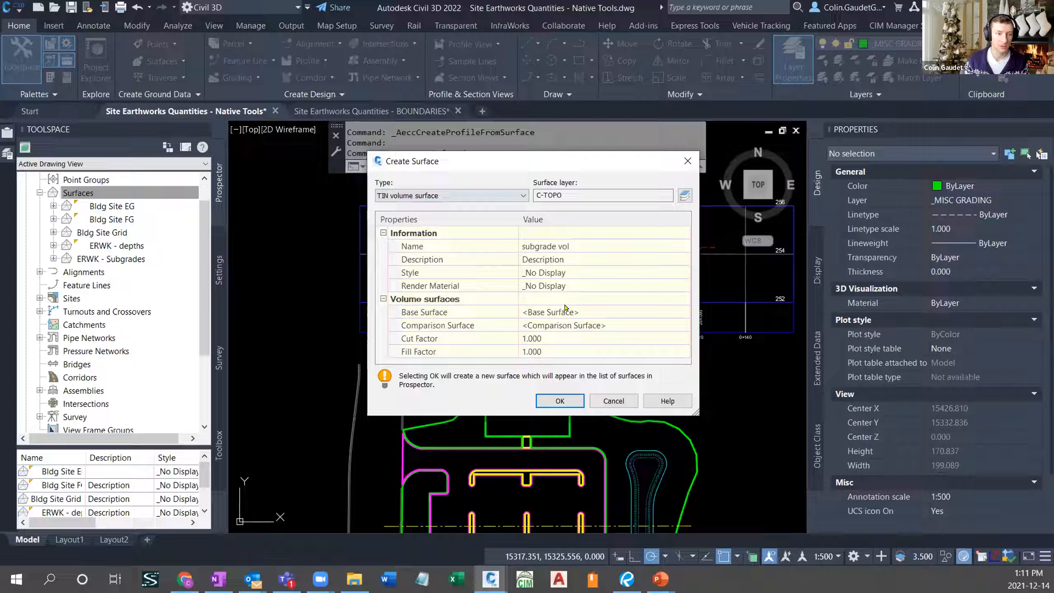
- Create the volume surface with ERWK - depths as the base surface and Bldg Site FG as the comparison surface
{"action": "left_click", "coordinate": [577, 312]}
{"action": "left_click", "coordinate": [683, 311]}
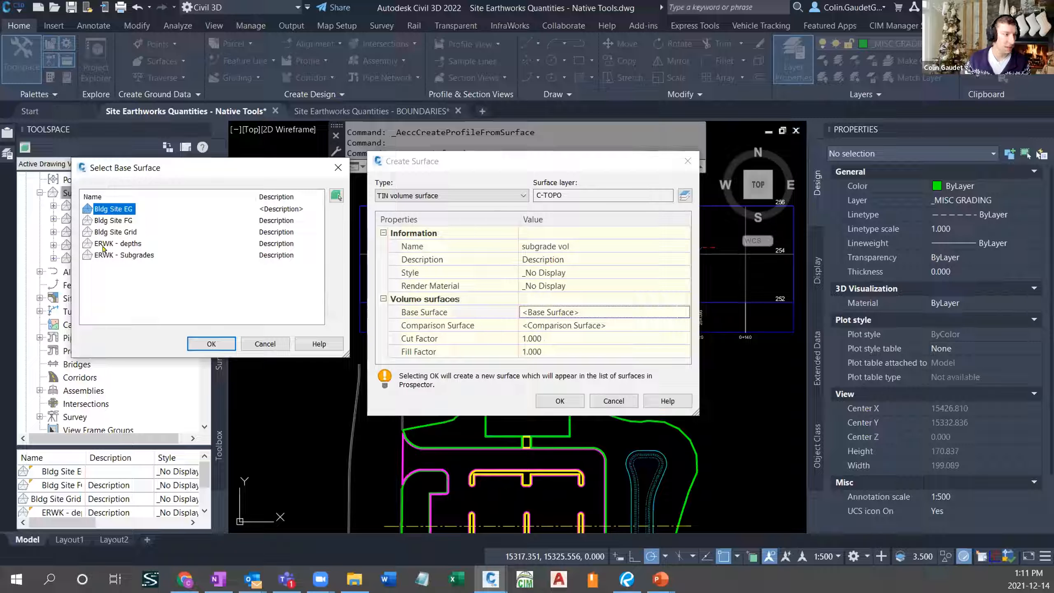
{"action": "left_click", "coordinate": [133, 245]}
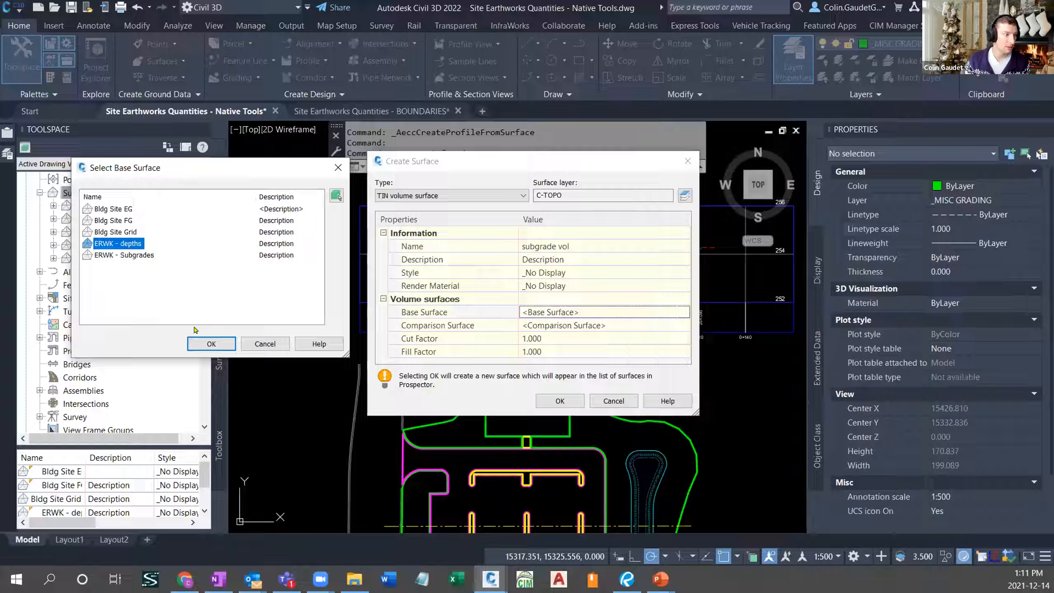
{"action": "left_click", "coordinate": [208, 344]}
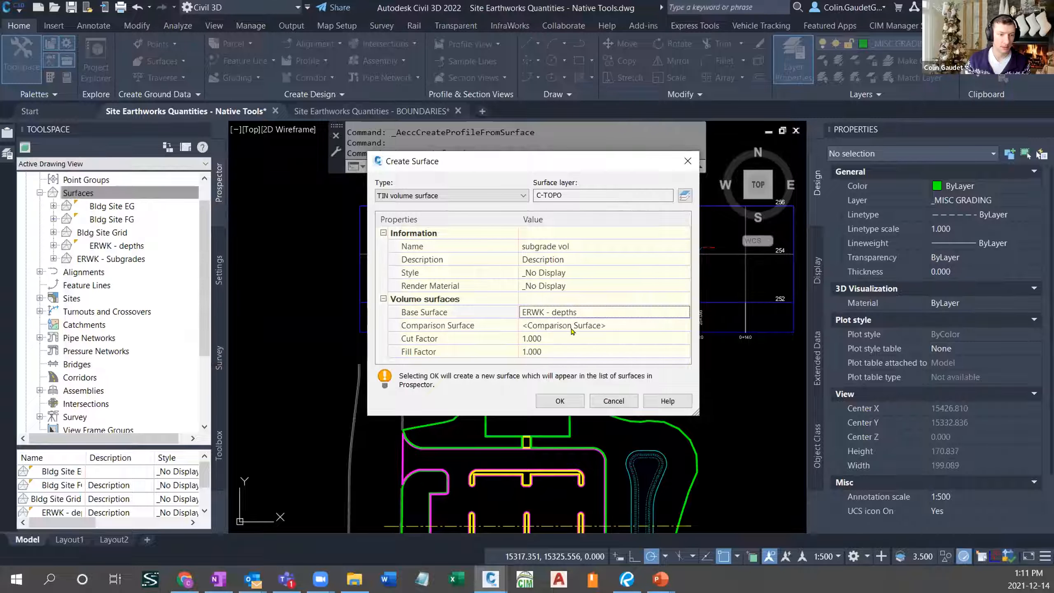
{"action": "left_click", "coordinate": [653, 325]}
{"action": "left_click", "coordinate": [683, 325]}
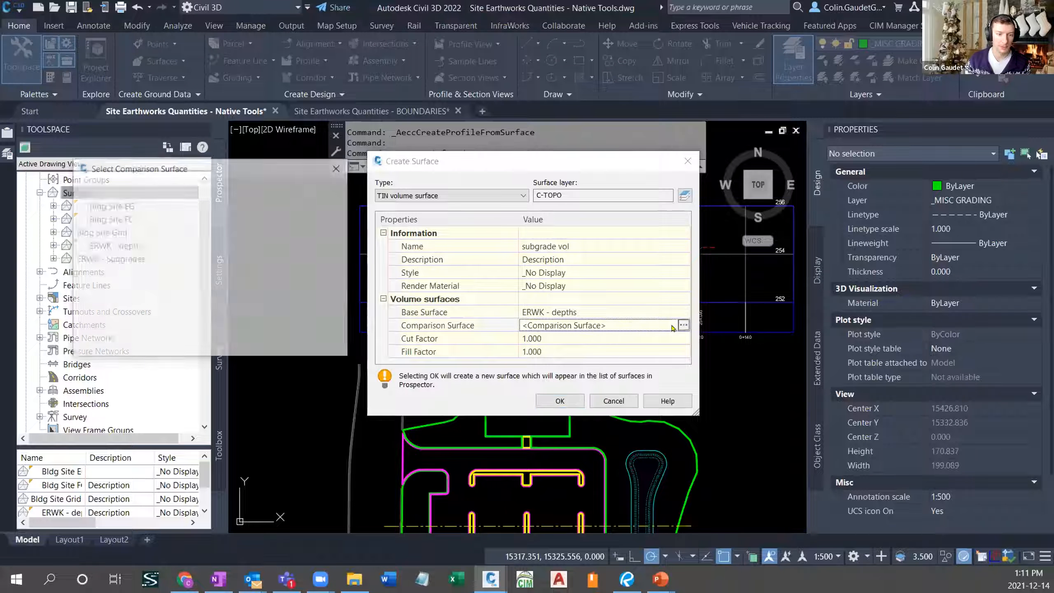
{"action": "left_click", "coordinate": [125, 223]}
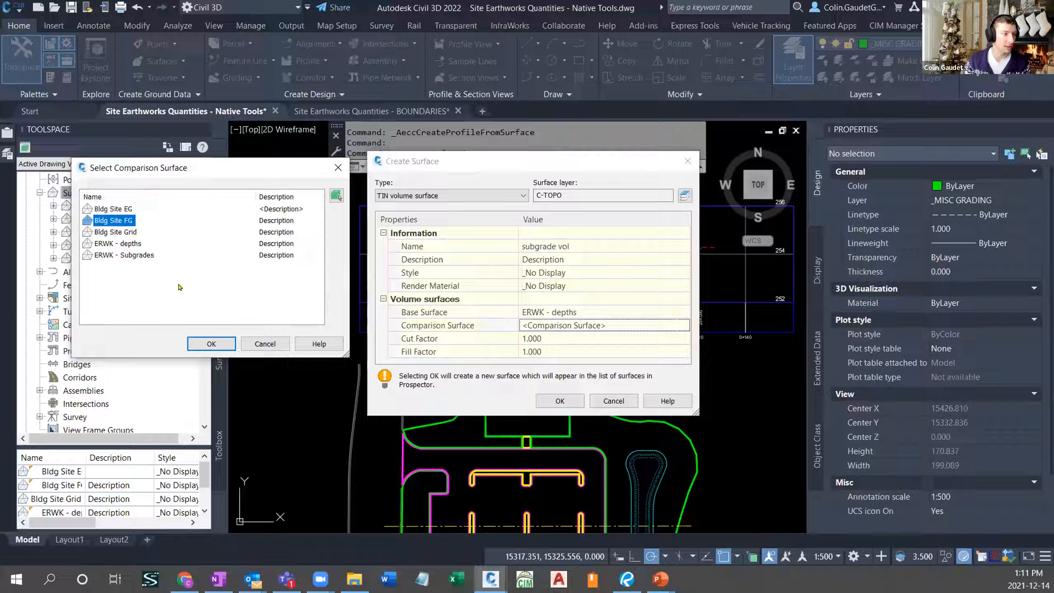
{"action": "left_click", "coordinate": [211, 344]}
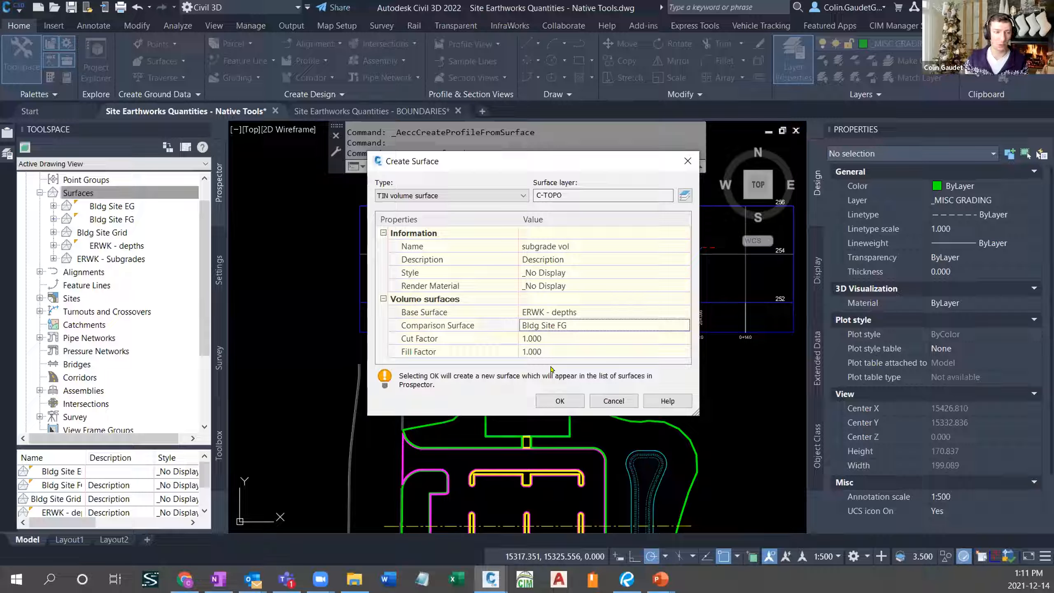
{"action": "left_click", "coordinate": [561, 400]}
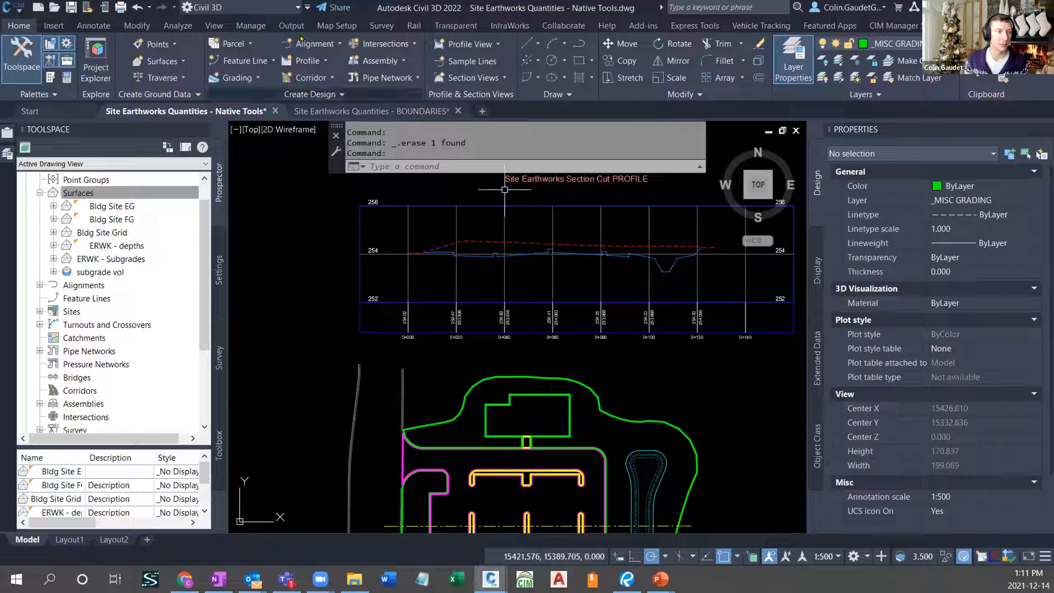
- Start a surface profile along the Site Earthworks Section Cut alignment and add the subgrade vol surface to its profile list
{"action": "left_click", "coordinate": [311, 61]}
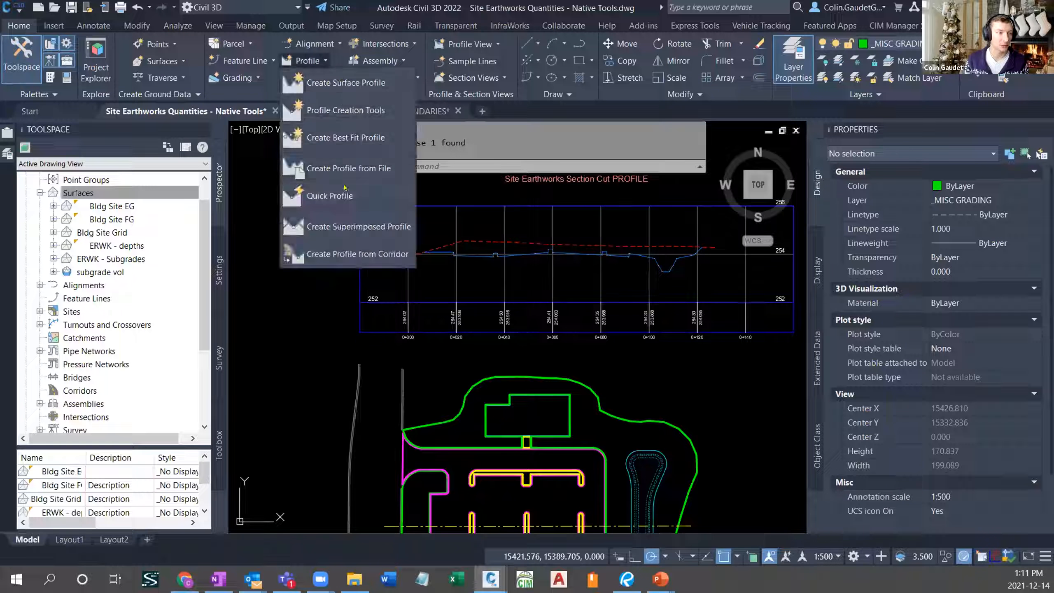
{"action": "left_click", "coordinate": [336, 83]}
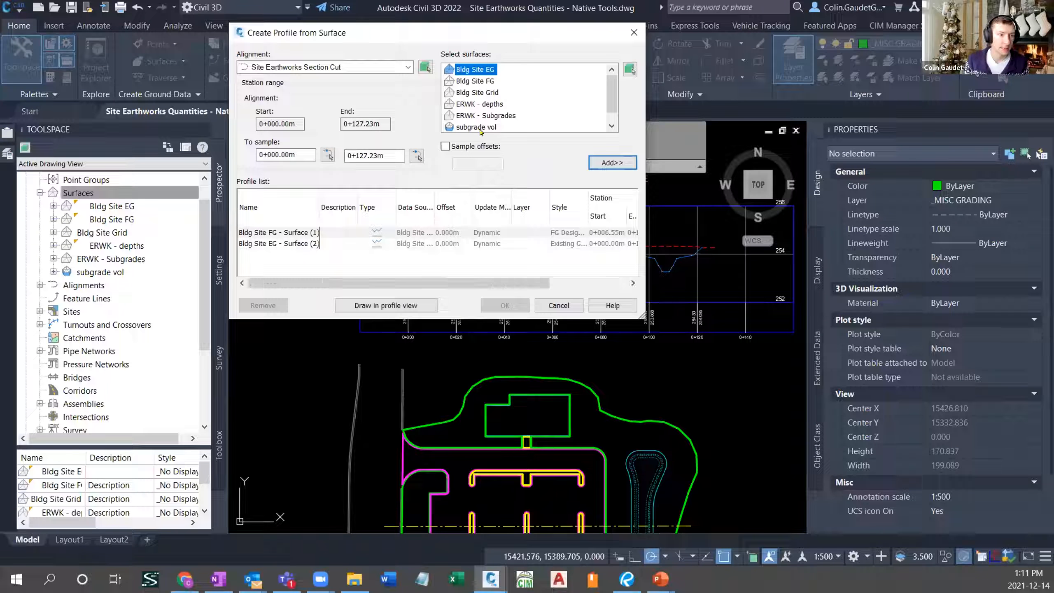
{"action": "left_click", "coordinate": [482, 127]}
{"action": "left_click", "coordinate": [613, 163]}
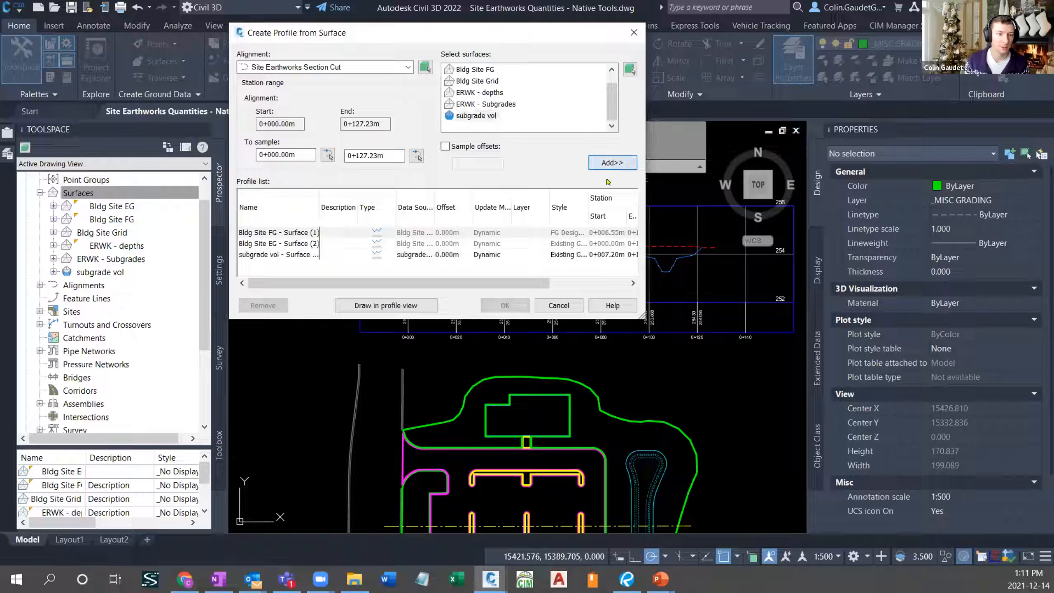
- Assign the SUBGRADE style to the subgrade vol profile and create it in the existing profile view
{"action": "left_click", "coordinate": [414, 254]}
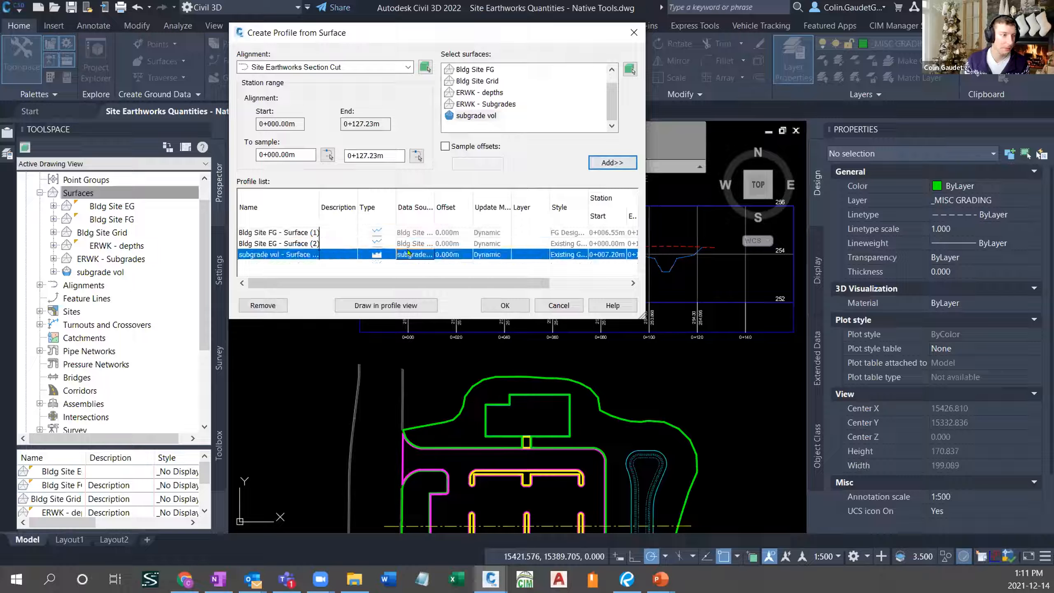
{"action": "left_click", "coordinate": [557, 256]}
{"action": "left_click", "coordinate": [739, 289]}
{"action": "left_click", "coordinate": [751, 332]}
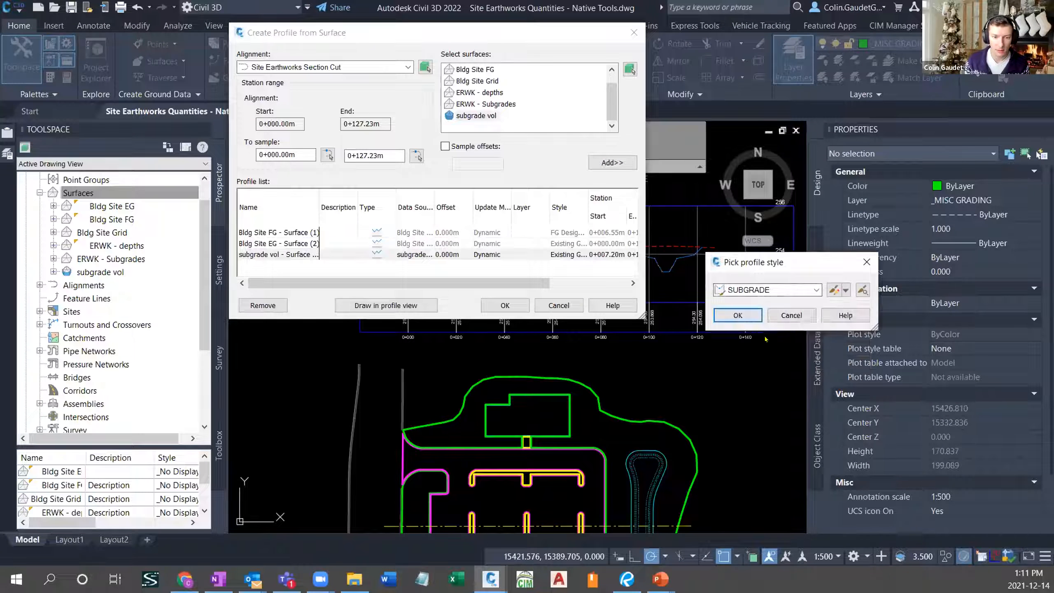
{"action": "left_click", "coordinate": [737, 315]}
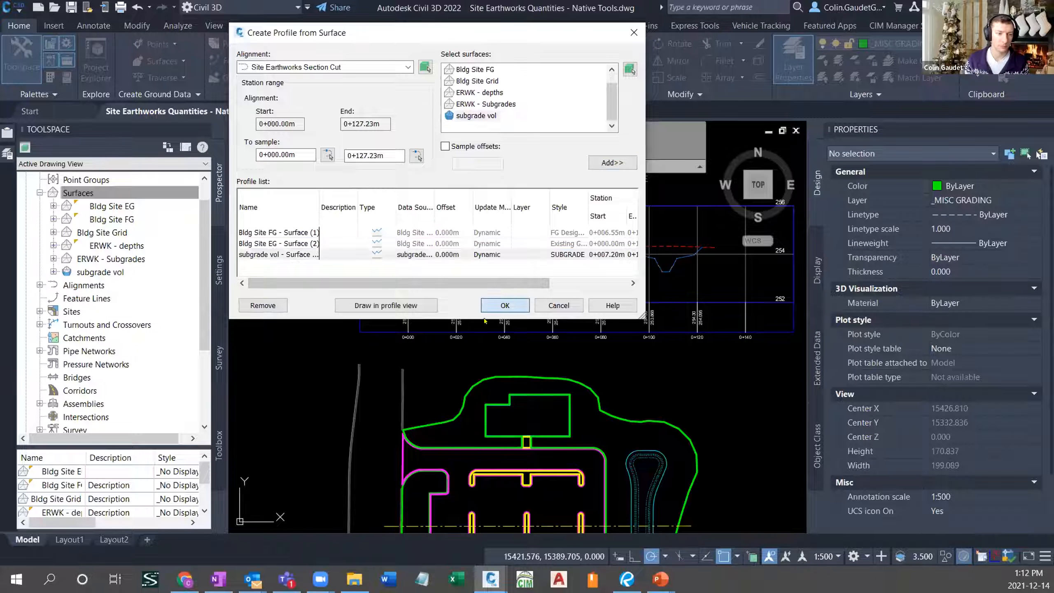
{"action": "left_click", "coordinate": [520, 307]}
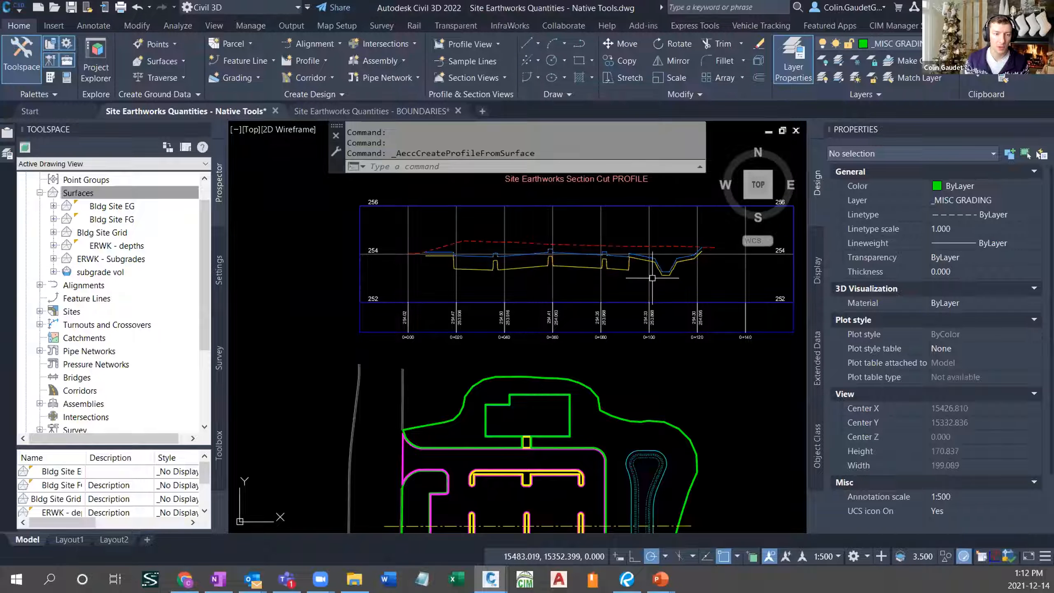
- Examine the existing ground profile against the finished ground and subgrade profiles in the Site Earthworks Section Cut profile view
{"action": "scroll", "coordinate": [651, 276], "scroll_direction": "up", "scroll_amount": 3}
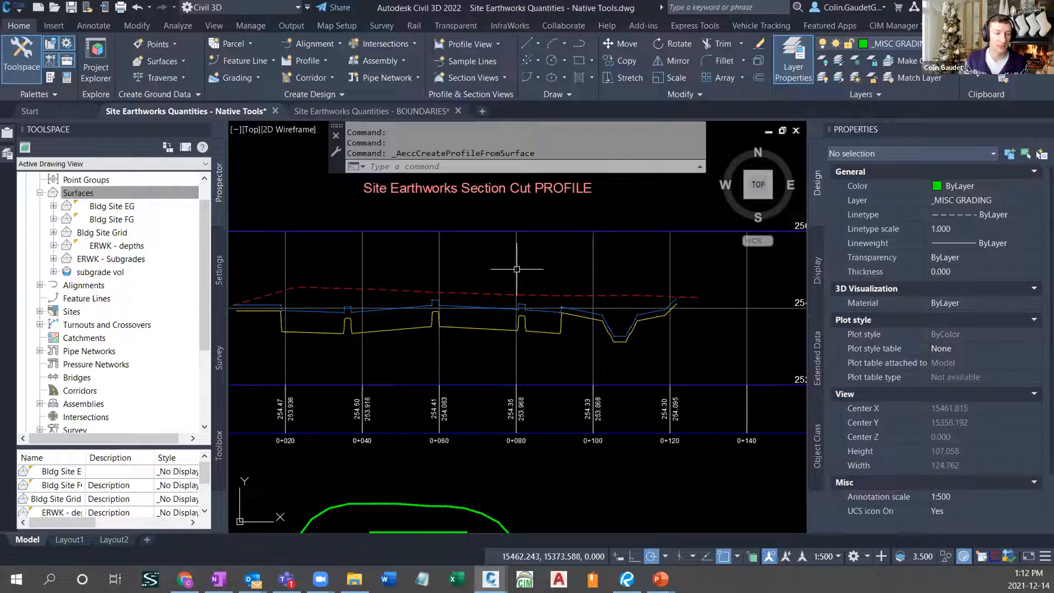
{"action": "middle_click_drag", "start_coordinate": [523, 266], "coordinate": [576, 265]}
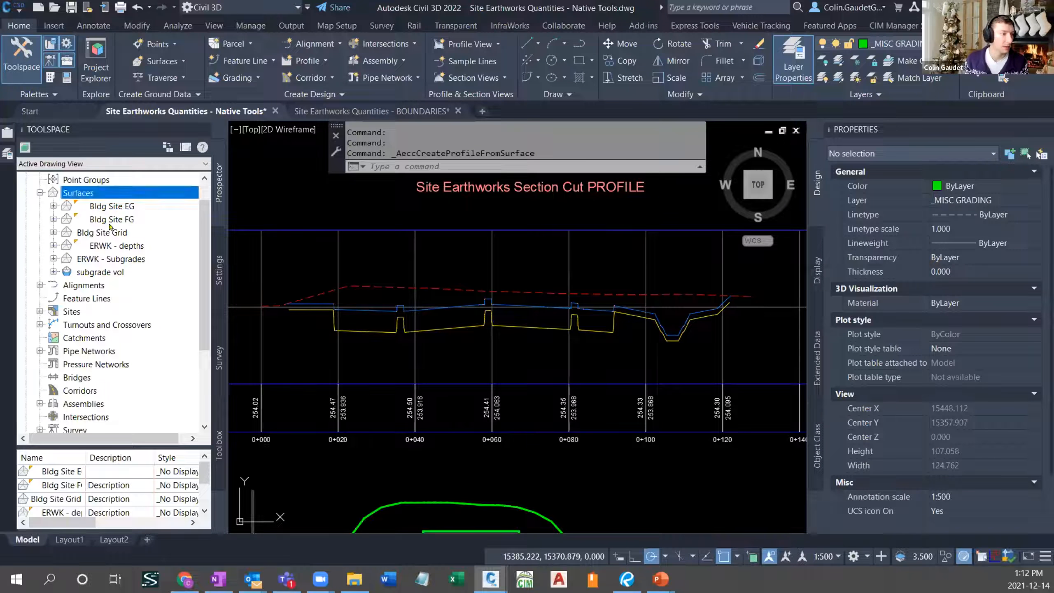
{"action": "left_click", "coordinate": [484, 292]}
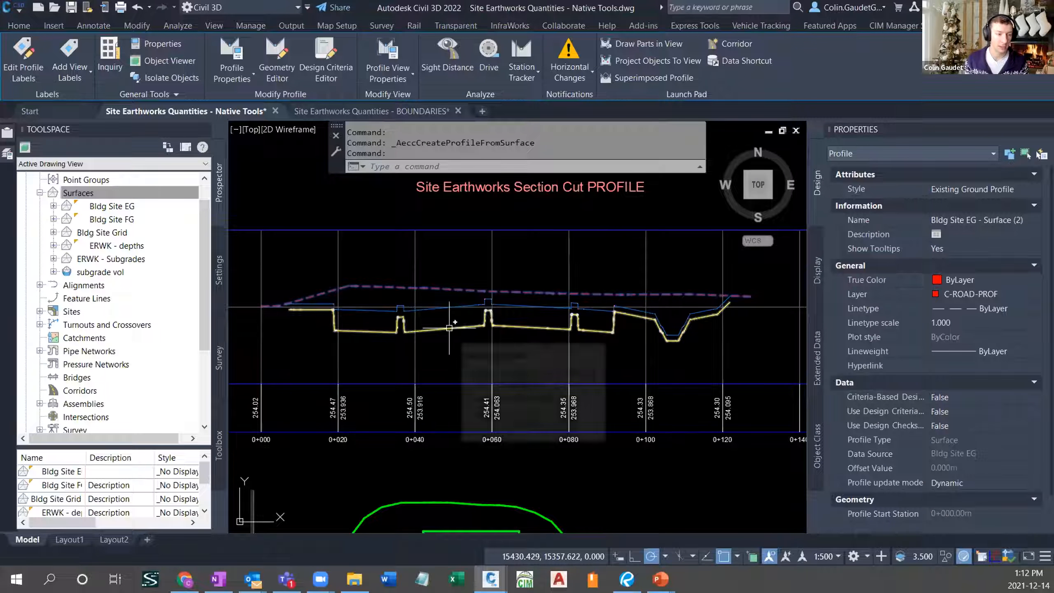
{"action": "key", "text": "Escape"}
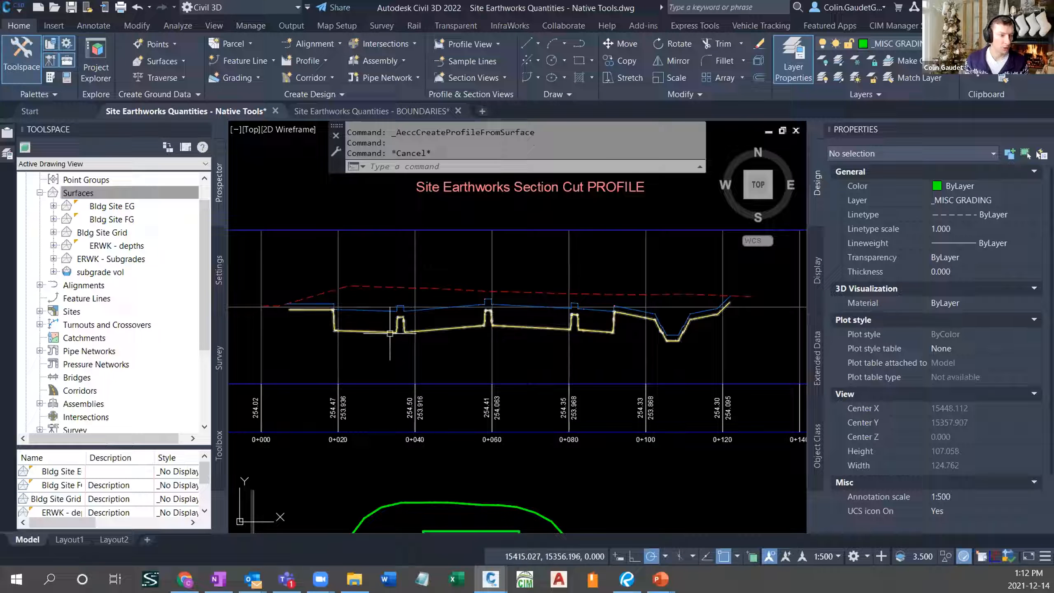
{"action": "left_click", "coordinate": [381, 286]}
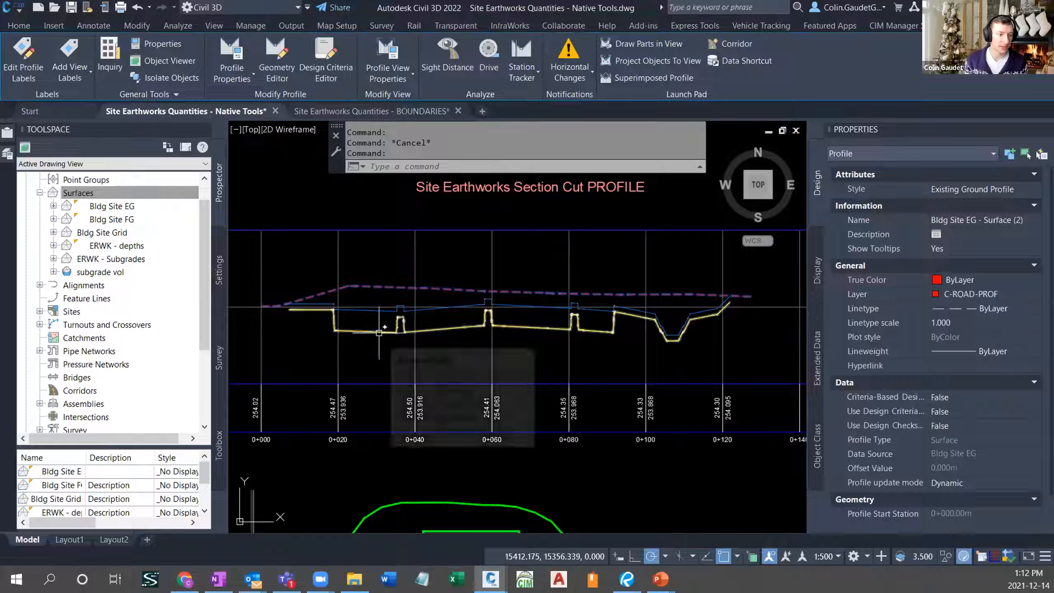
{"action": "left_click", "coordinate": [379, 332]}
{"action": "key", "text": "Escape"}
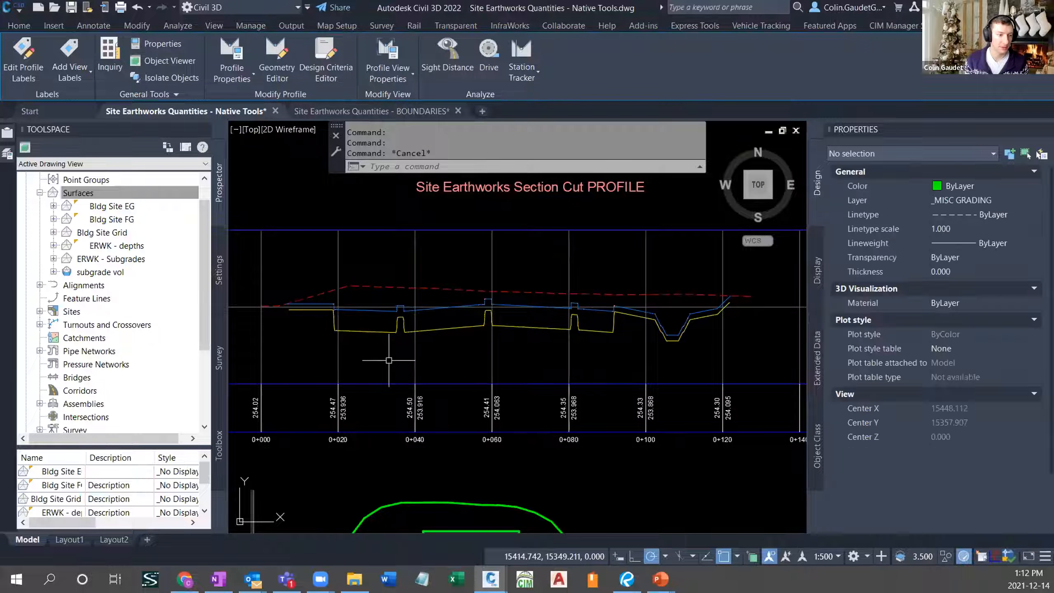
{"action": "middle_click_drag", "start_coordinate": [457, 356], "coordinate": [434, 281]}
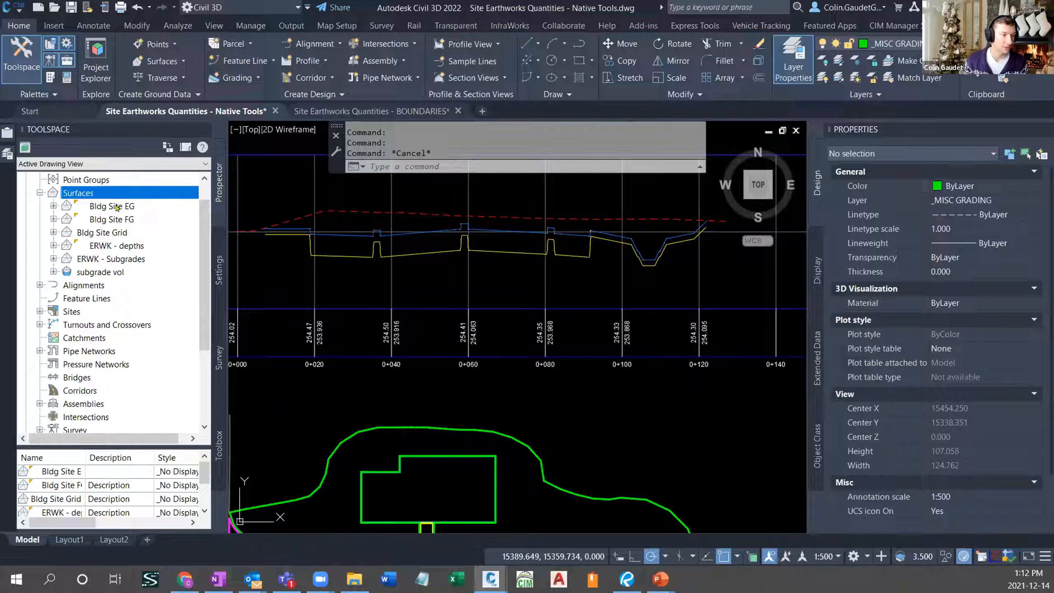
- Paste the subgrade vol surface into the ERWK - Subgrades surface as an edit in its definition
{"action": "left_click", "coordinate": [124, 259]}
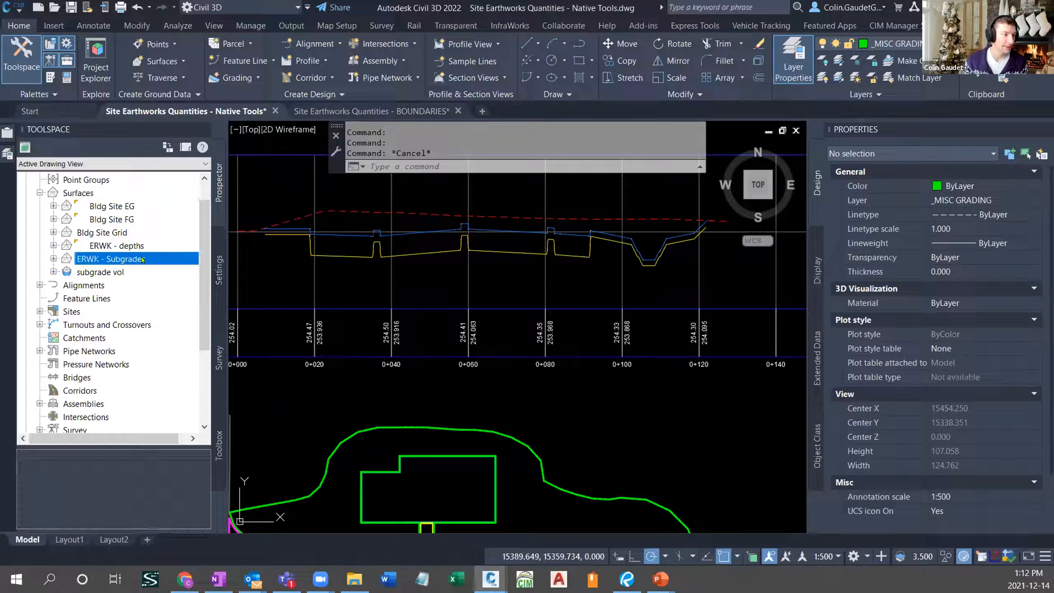
{"action": "left_click", "coordinate": [53, 258]}
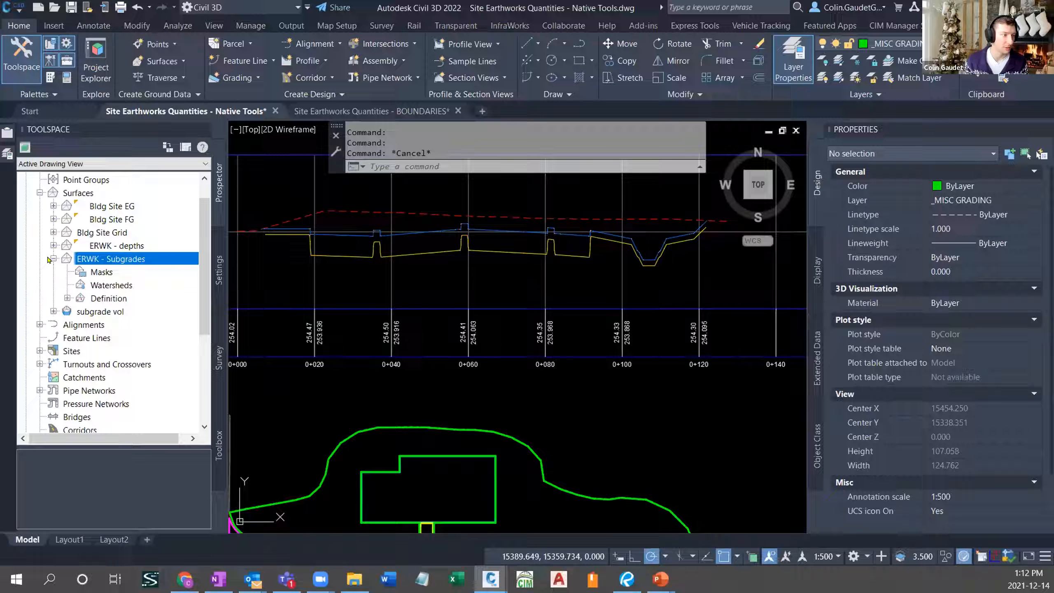
{"action": "left_click", "coordinate": [67, 298]}
{"action": "right_click", "coordinate": [111, 364]}
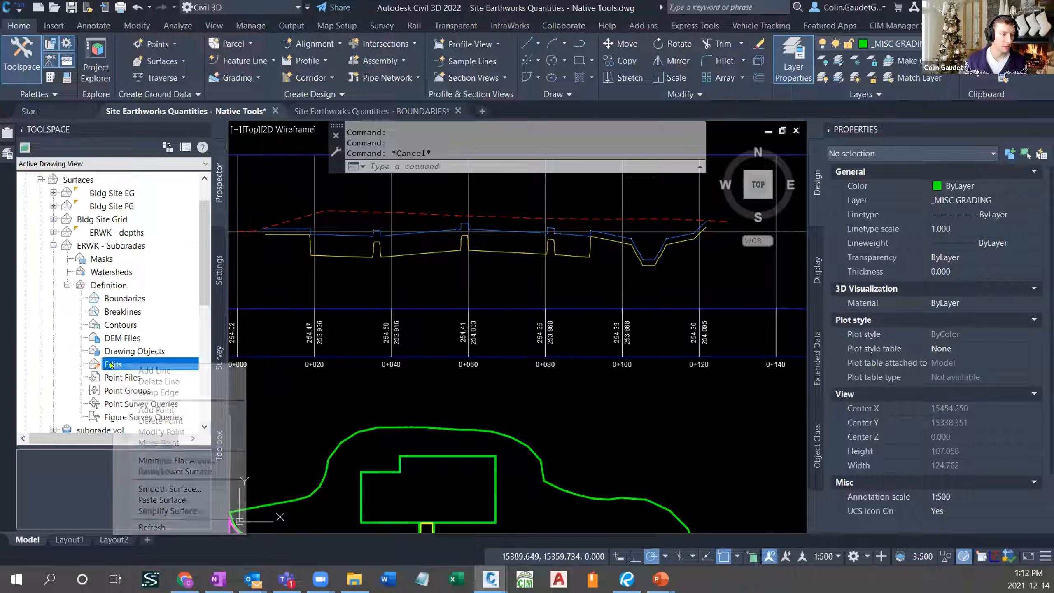
{"action": "left_click", "coordinate": [174, 500]}
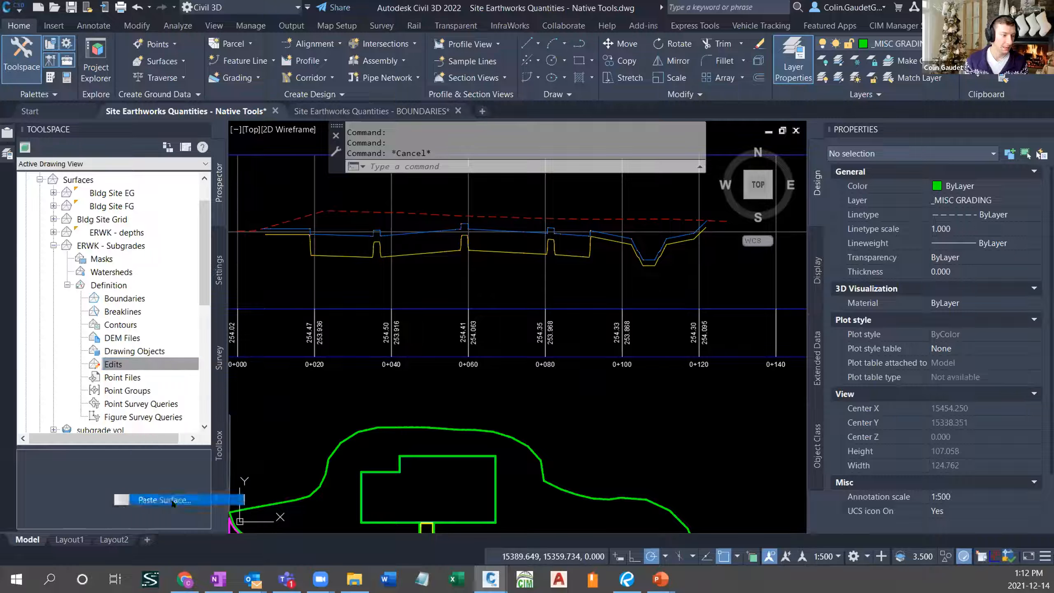
{"action": "left_click", "coordinate": [122, 255]}
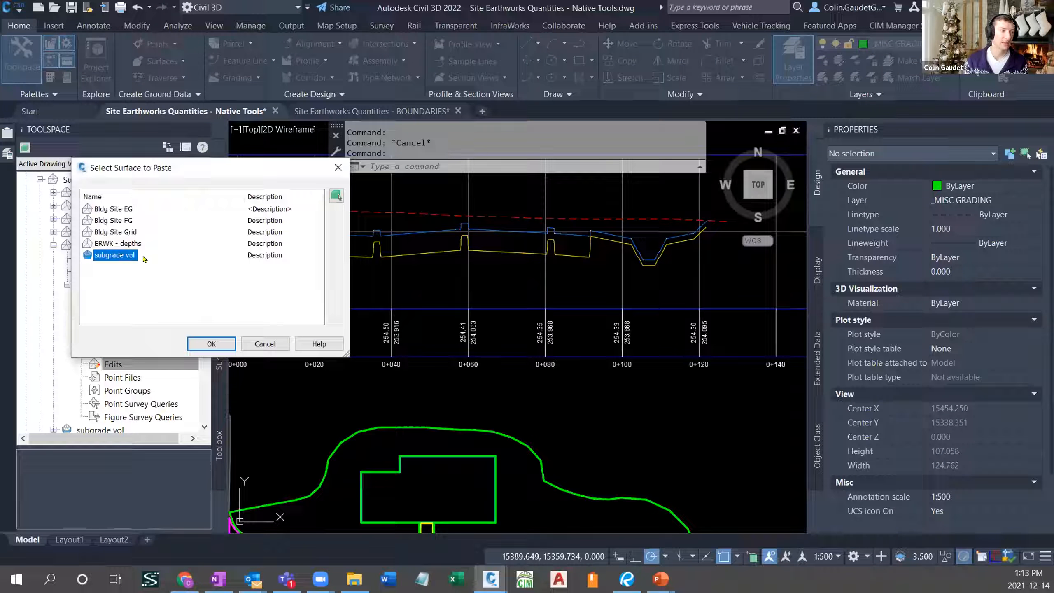
{"action": "left_click", "coordinate": [210, 343]}
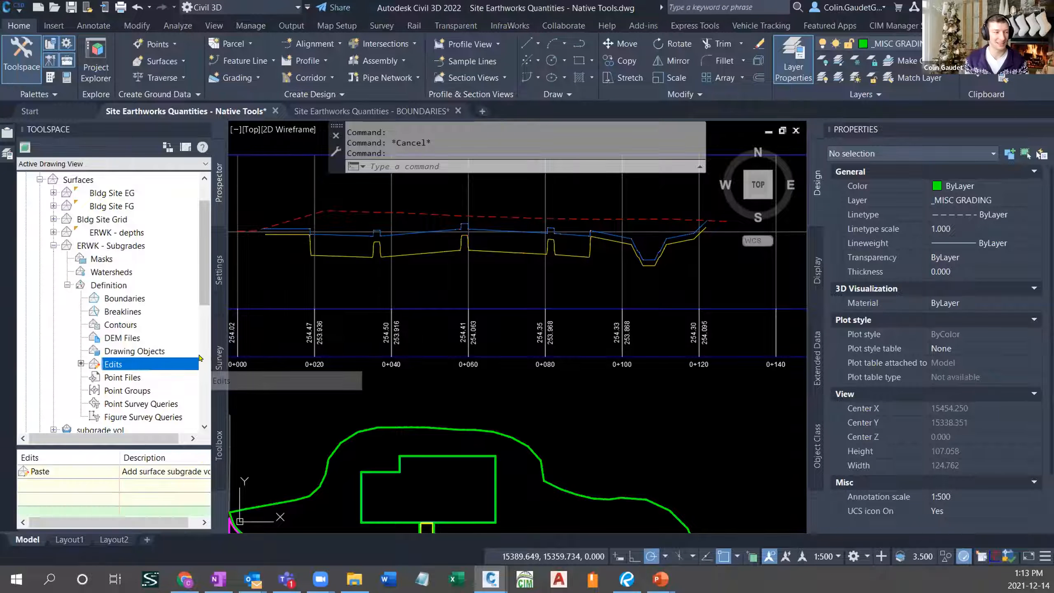
{"action": "left_click", "coordinate": [67, 286]}
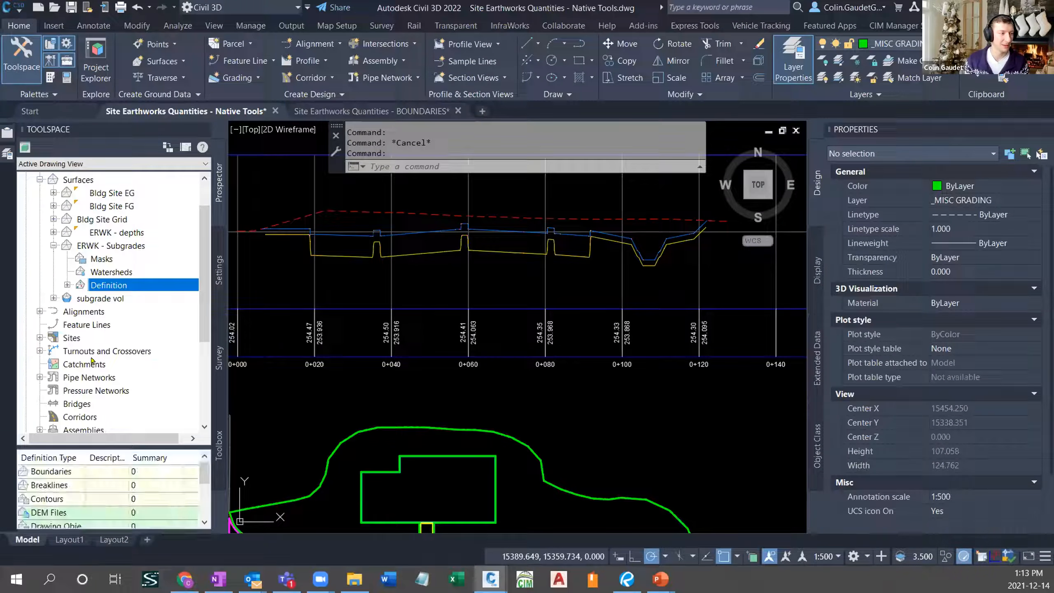
- Start a new surface, set its type to TIN volume surface and name it ERWK
{"action": "scroll", "coordinate": [67, 249], "scroll_direction": "up", "scroll_amount": 1}
{"action": "right_click", "coordinate": [88, 219]}
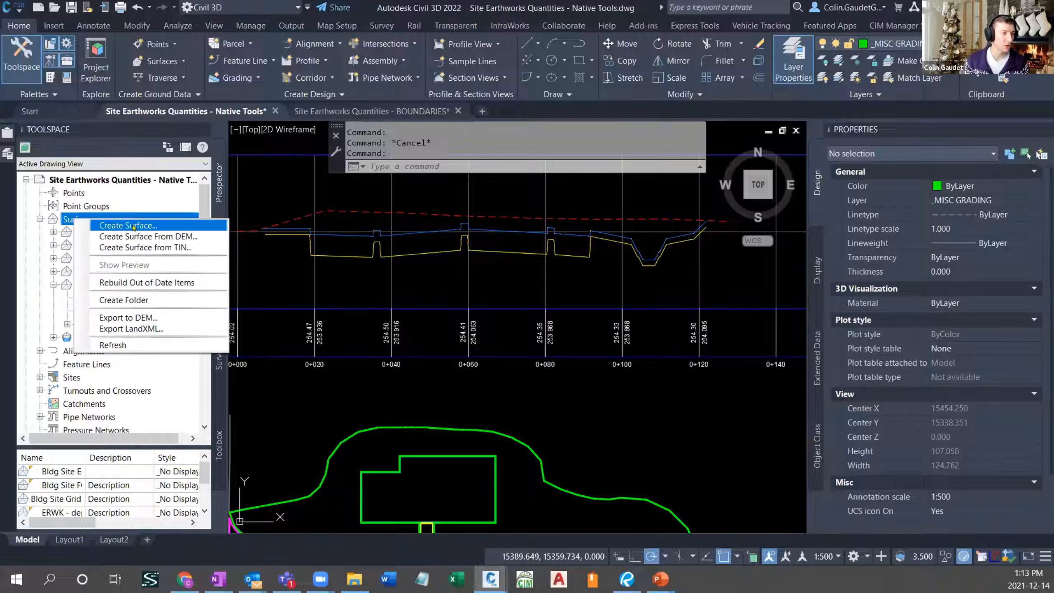
{"action": "left_click", "coordinate": [134, 226]}
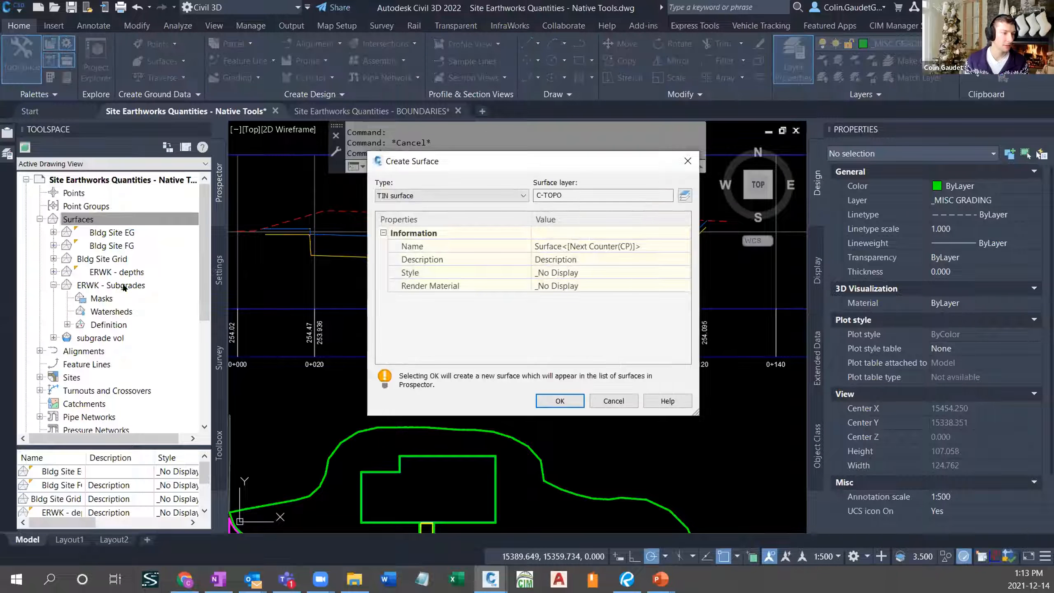
{"action": "left_click", "coordinate": [516, 199]}
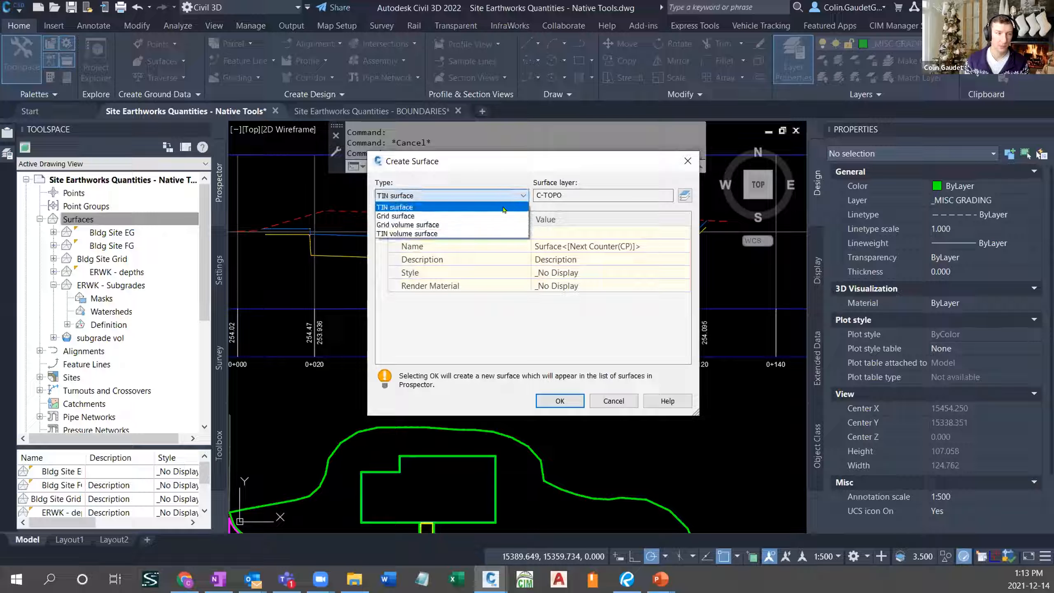
{"action": "left_click", "coordinate": [415, 228]}
{"action": "left_click", "coordinate": [590, 245]}
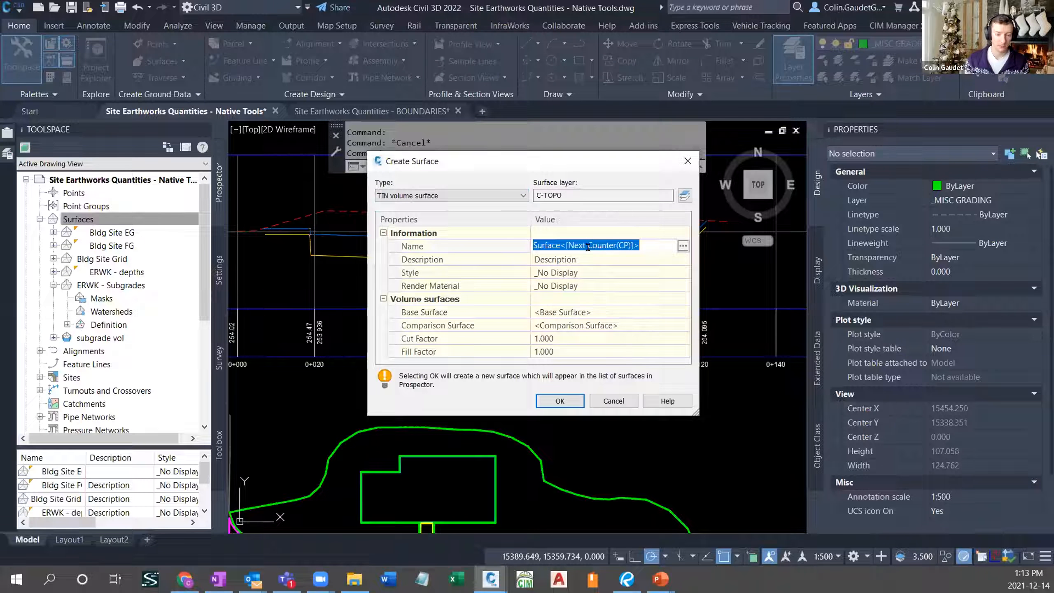
{"action": "type", "text": "ER"}
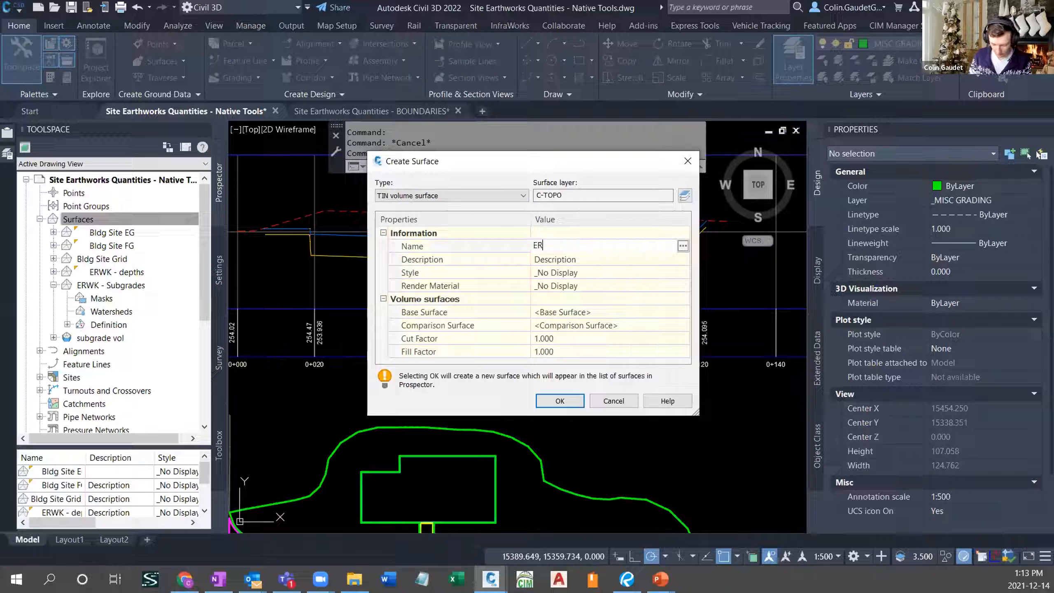
{"action": "type", "text": "WK"}
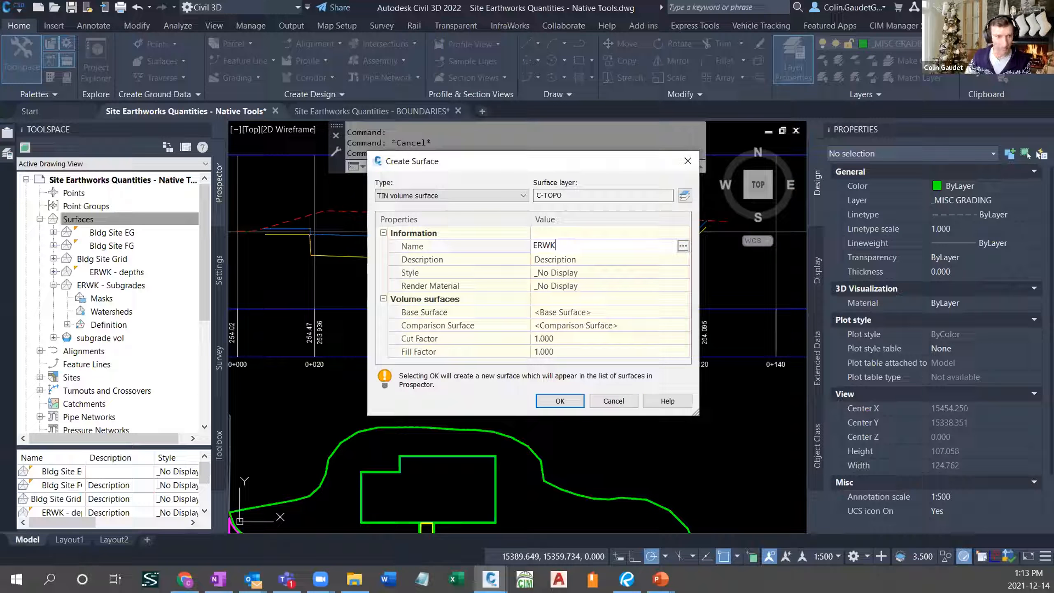
- Create the volume surface with Bldg Site EG as the base surface and ERWK - Subgrades as the comparison surface
{"action": "left_click", "coordinate": [599, 314]}
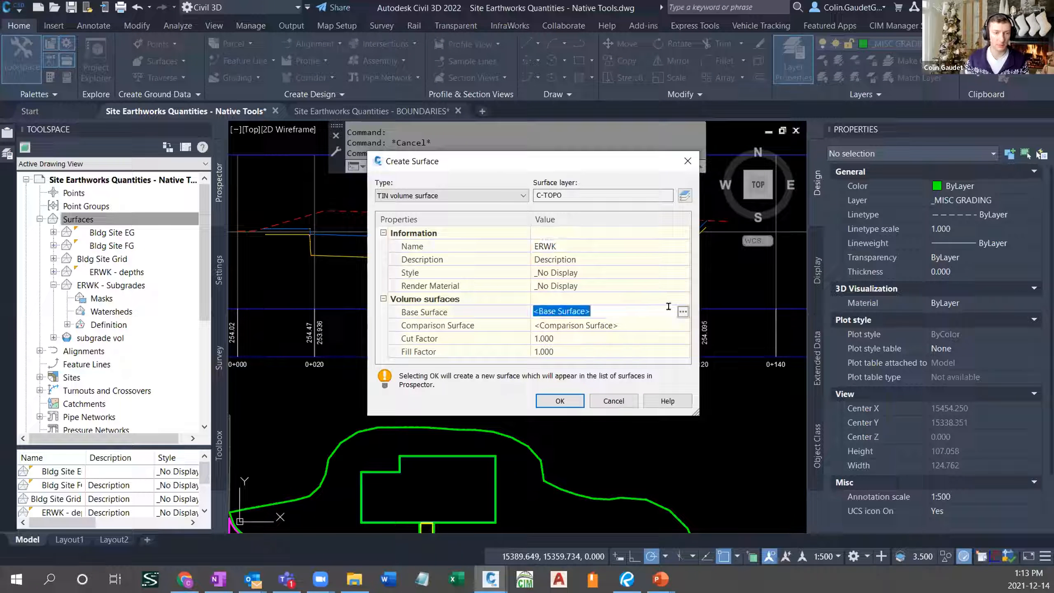
{"action": "left_click", "coordinate": [669, 311]}
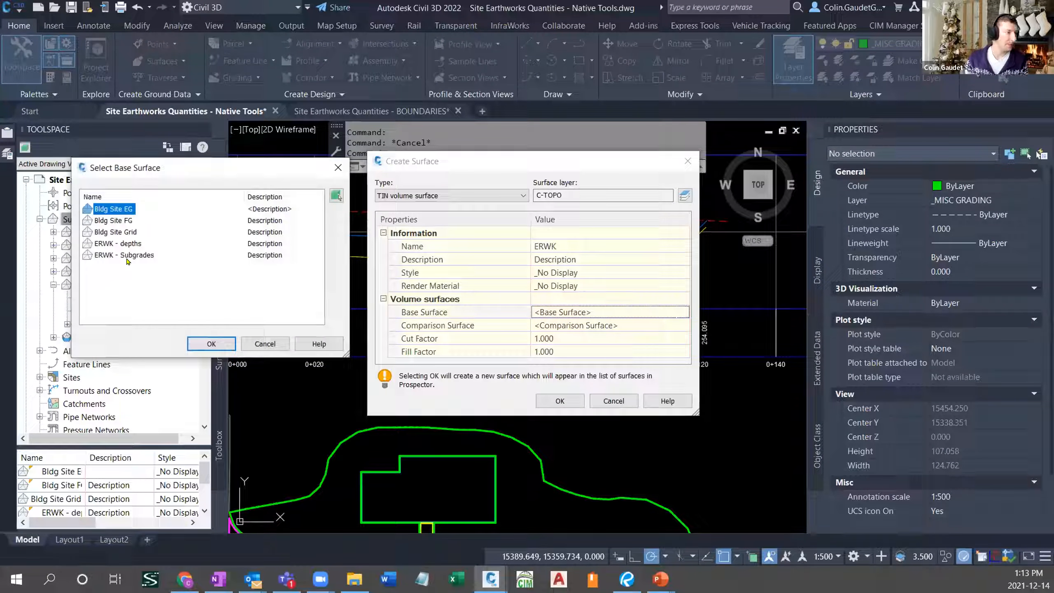
{"action": "double_click", "coordinate": [119, 209]}
{"action": "left_click", "coordinate": [622, 326]}
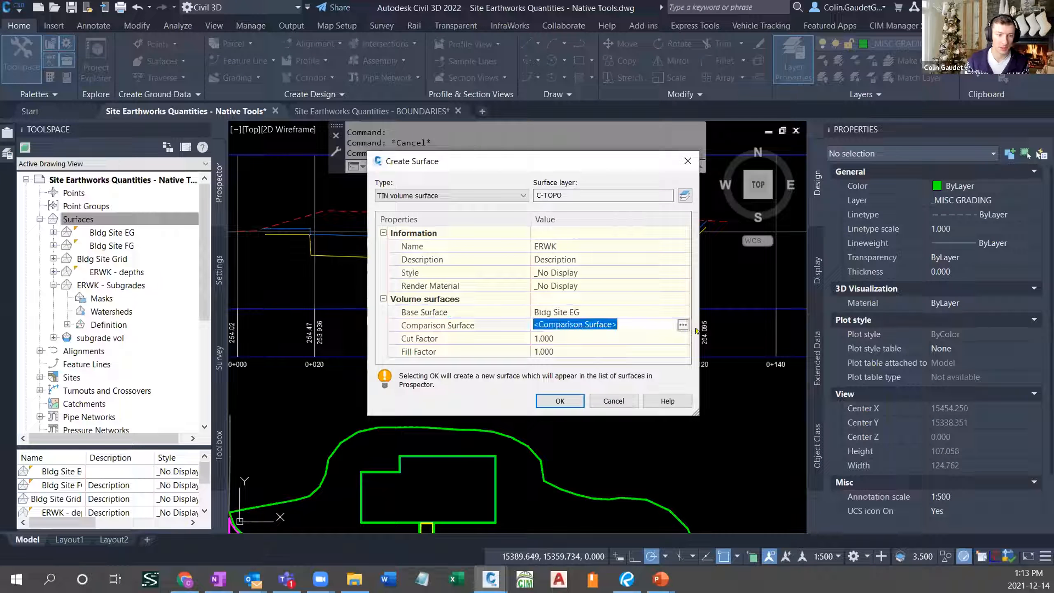
{"action": "left_click", "coordinate": [684, 325]}
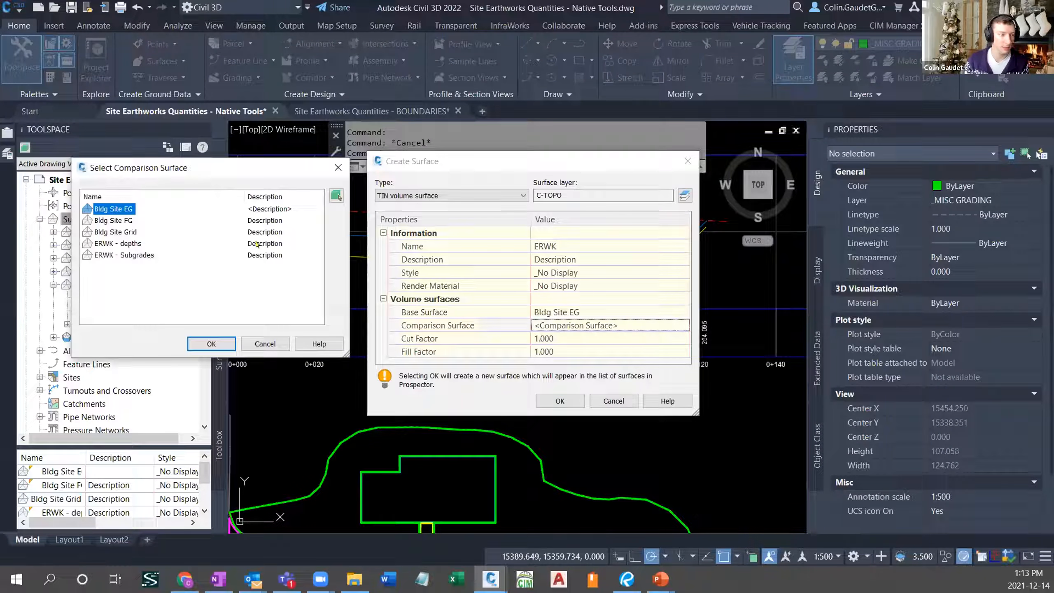
{"action": "left_click", "coordinate": [129, 259]}
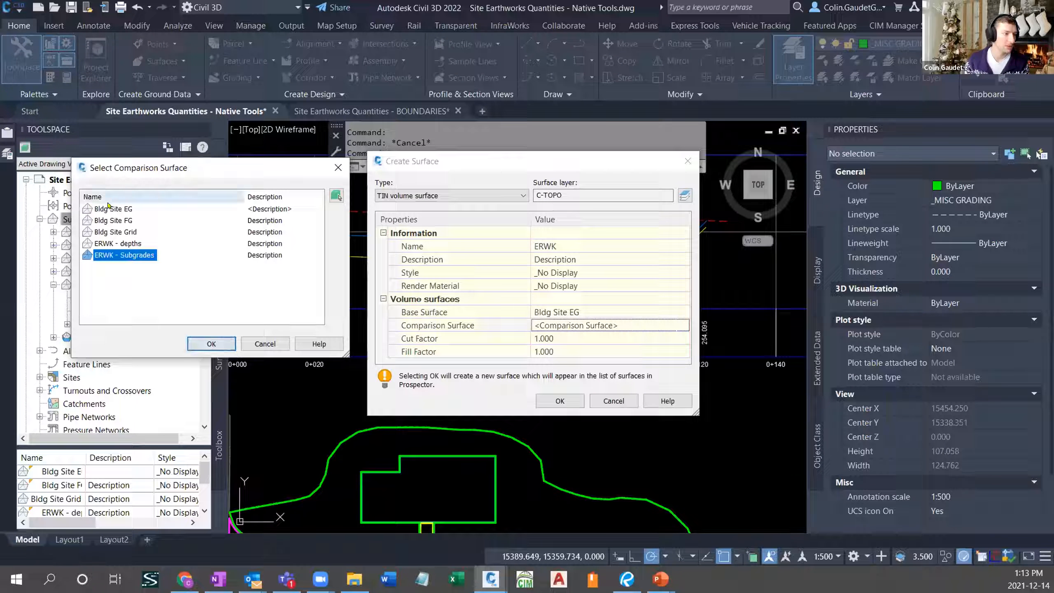
{"action": "left_click", "coordinate": [210, 344]}
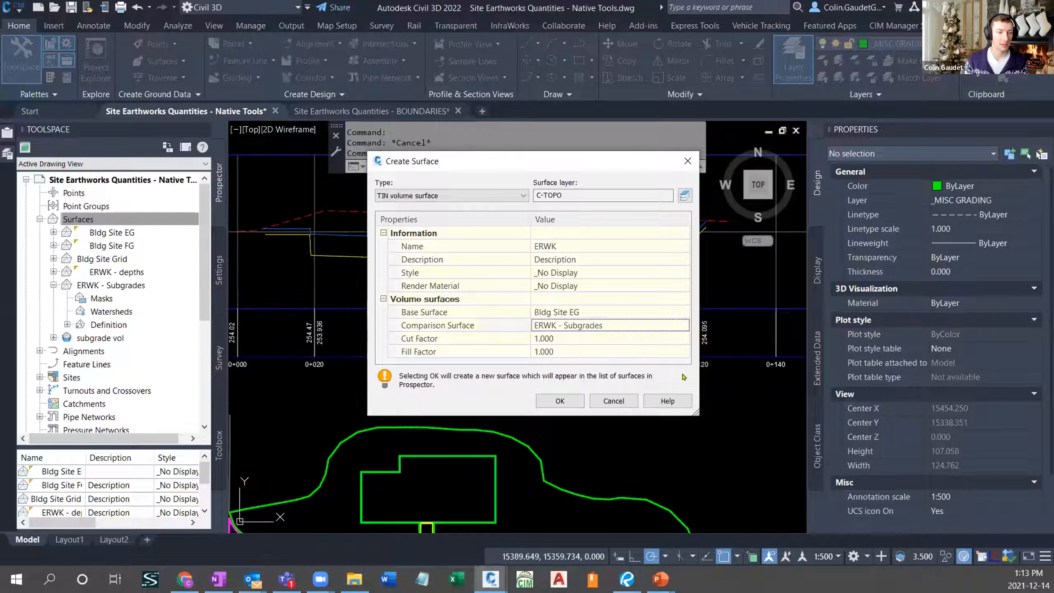
{"action": "left_click", "coordinate": [582, 399]}
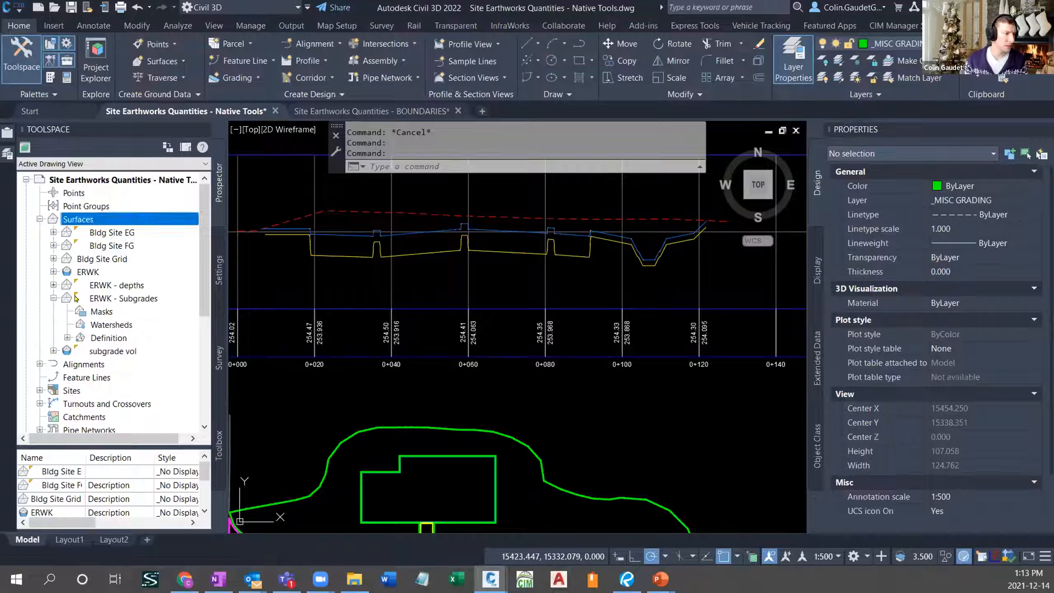
- Review the cut, fill and net volume statistics in the ERWK surface properties
{"action": "left_click", "coordinate": [83, 271]}
{"action": "right_click", "coordinate": [84, 270]}
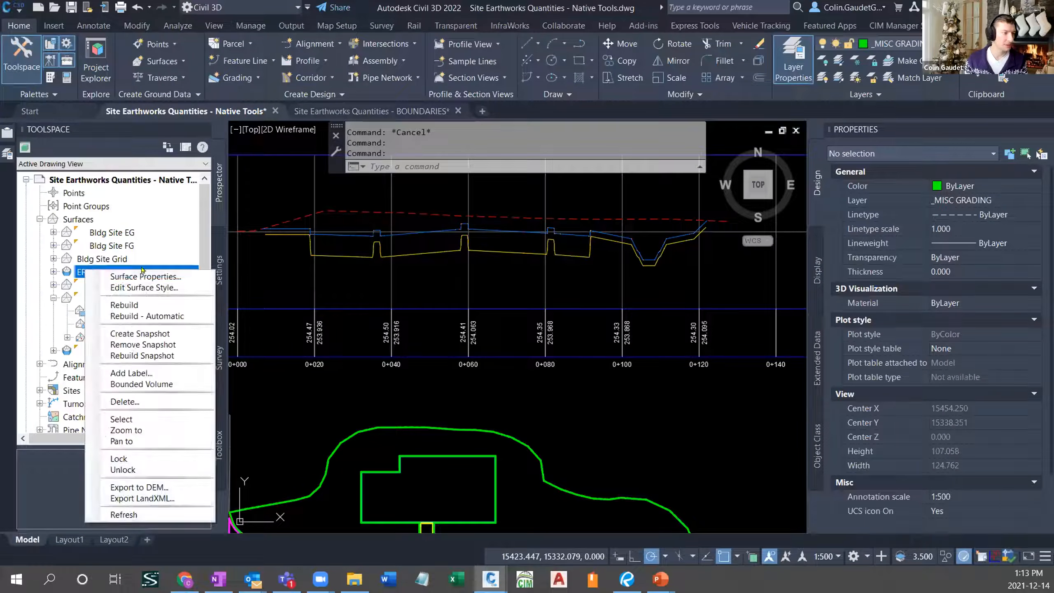
{"action": "left_click", "coordinate": [169, 276]}
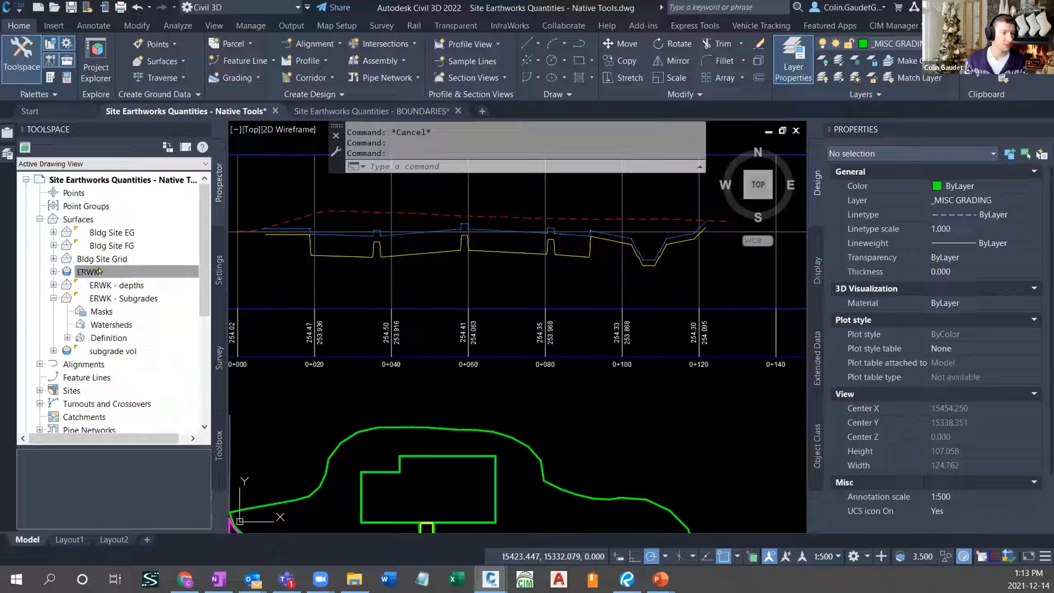
{"action": "left_click", "coordinate": [452, 154]}
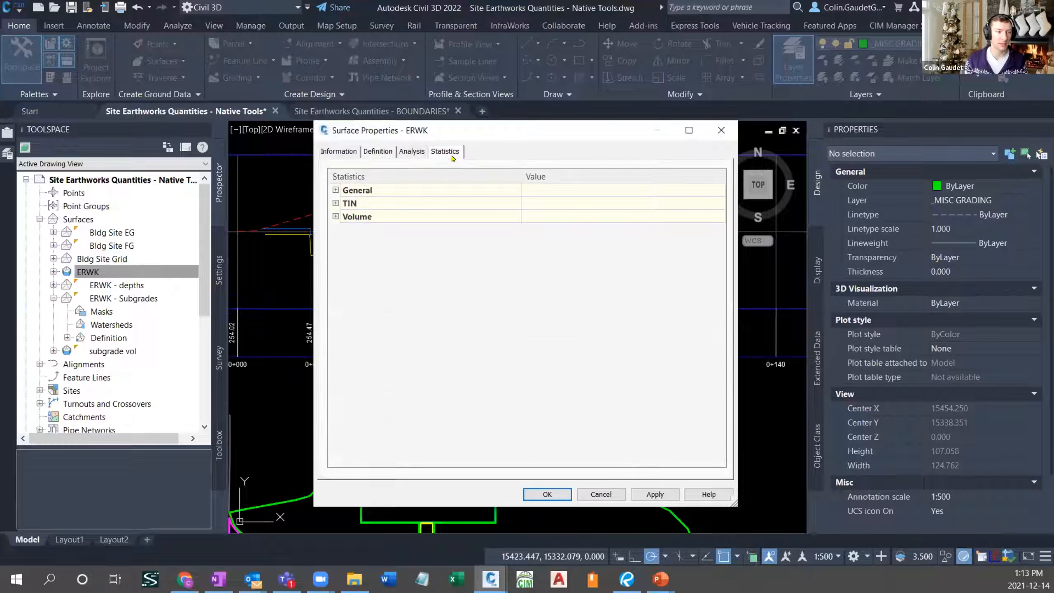
{"action": "left_click", "coordinate": [330, 216]}
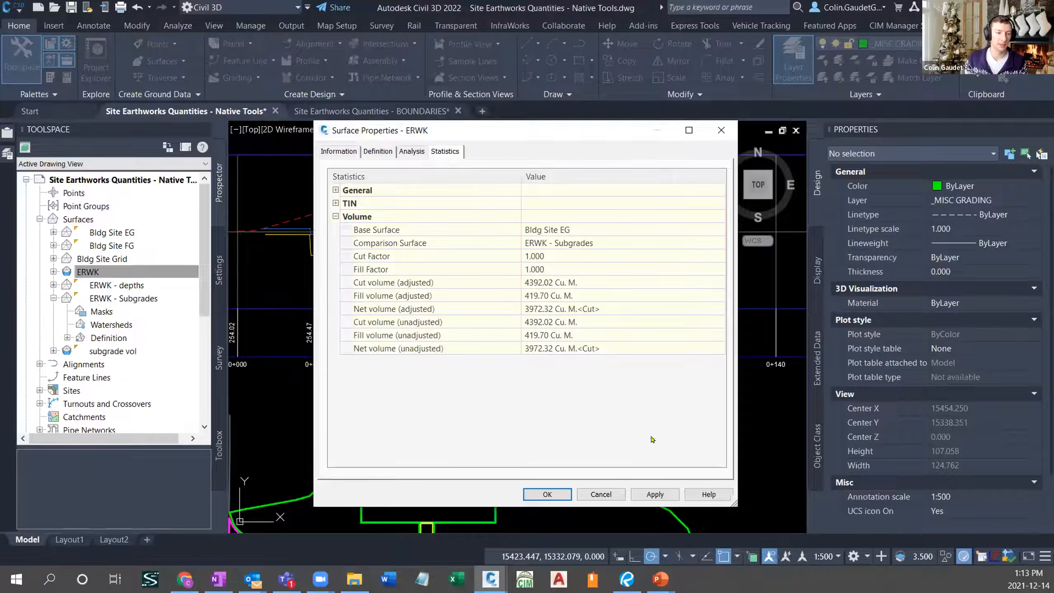
{"action": "left_click", "coordinate": [547, 494]}
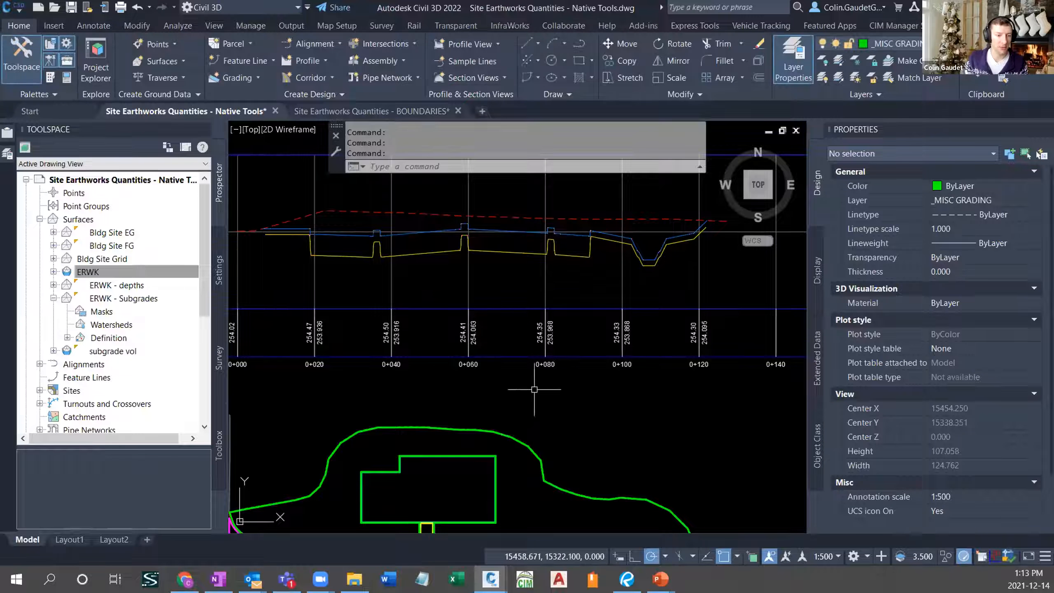
- Turn on automatic rebuild for the ERWK, ERWK - depths, ERWK - Subgrades and subgrade vol surfaces
{"action": "scroll", "coordinate": [518, 389], "scroll_direction": "down", "scroll_amount": 2}
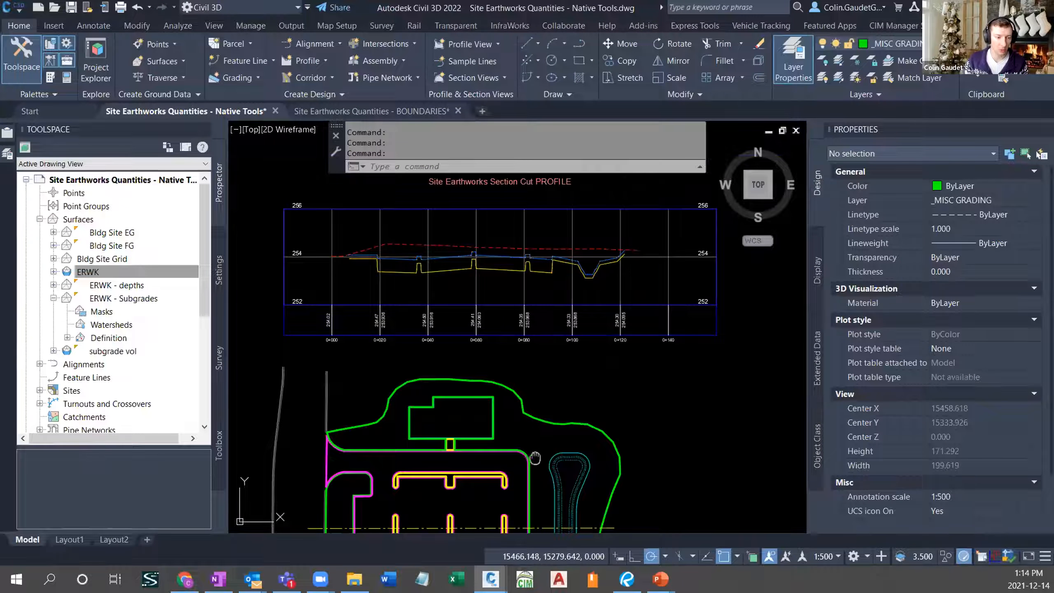
{"action": "middle_click_drag", "start_coordinate": [534, 457], "coordinate": [540, 358]}
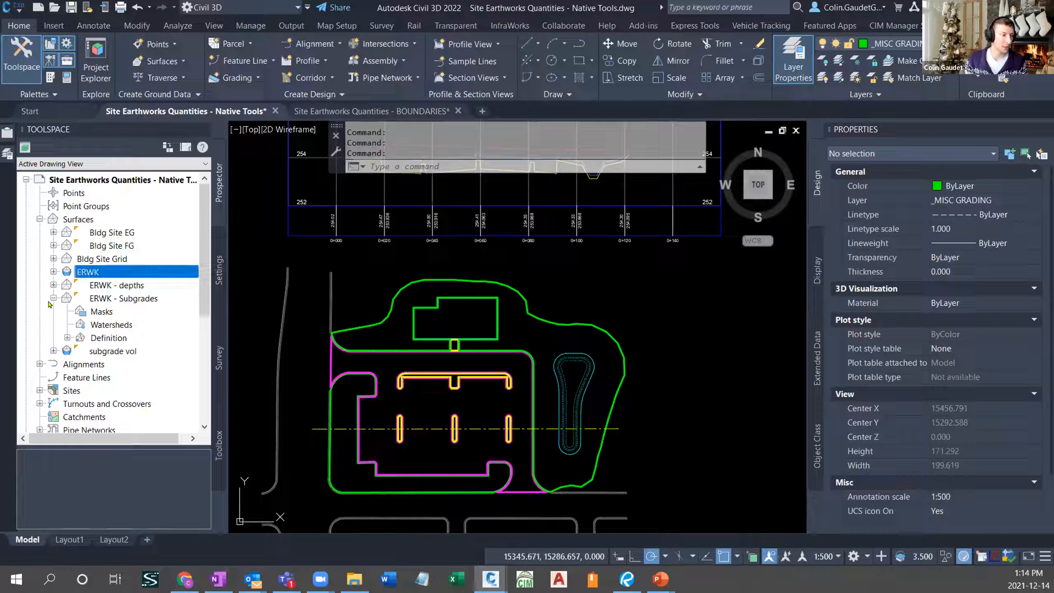
{"action": "right_click", "coordinate": [85, 272]}
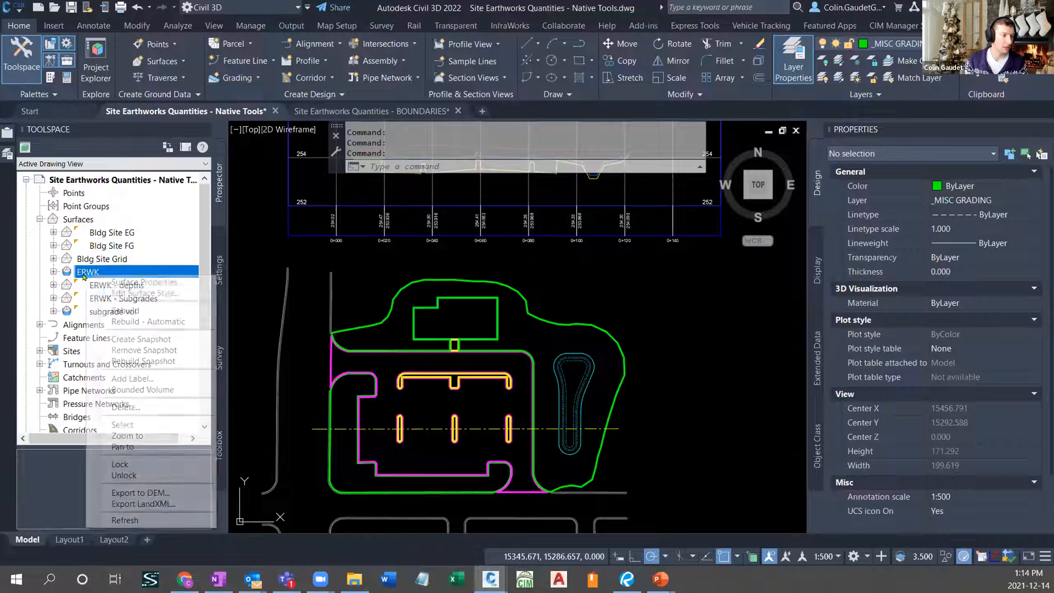
{"action": "left_click", "coordinate": [152, 321]}
{"action": "right_click", "coordinate": [119, 285]}
{"action": "left_click", "coordinate": [156, 333]}
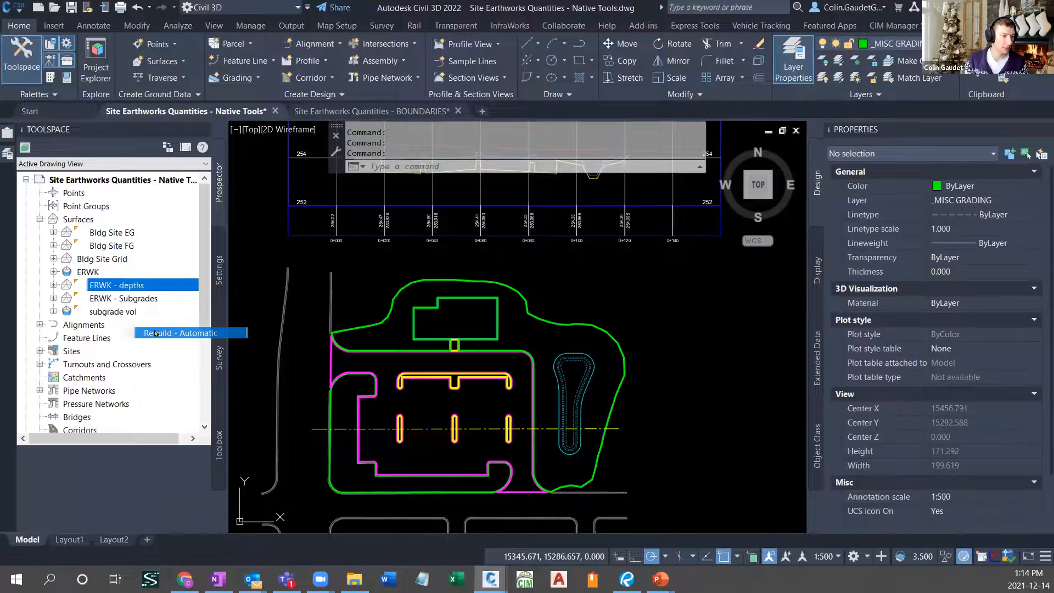
{"action": "right_click", "coordinate": [118, 297]}
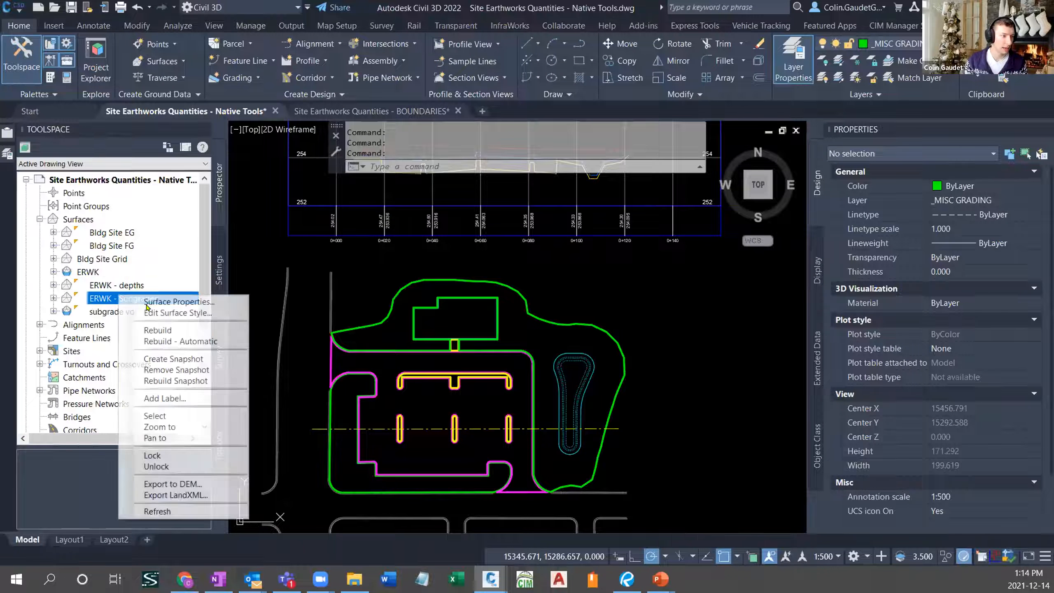
{"action": "left_click", "coordinate": [169, 341]}
{"action": "right_click", "coordinate": [112, 312]}
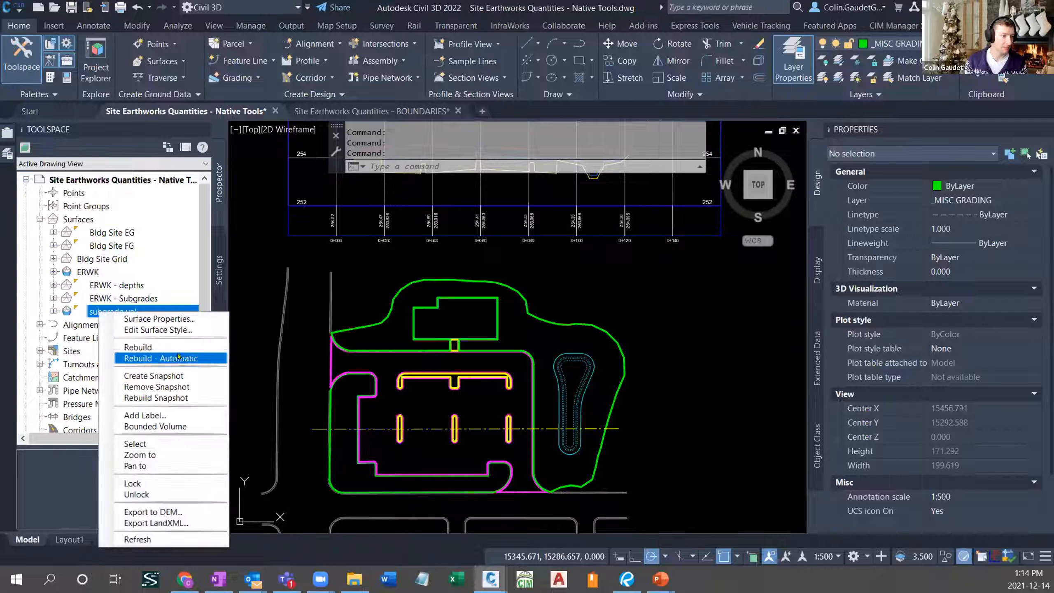
{"action": "left_click", "coordinate": [178, 357]}
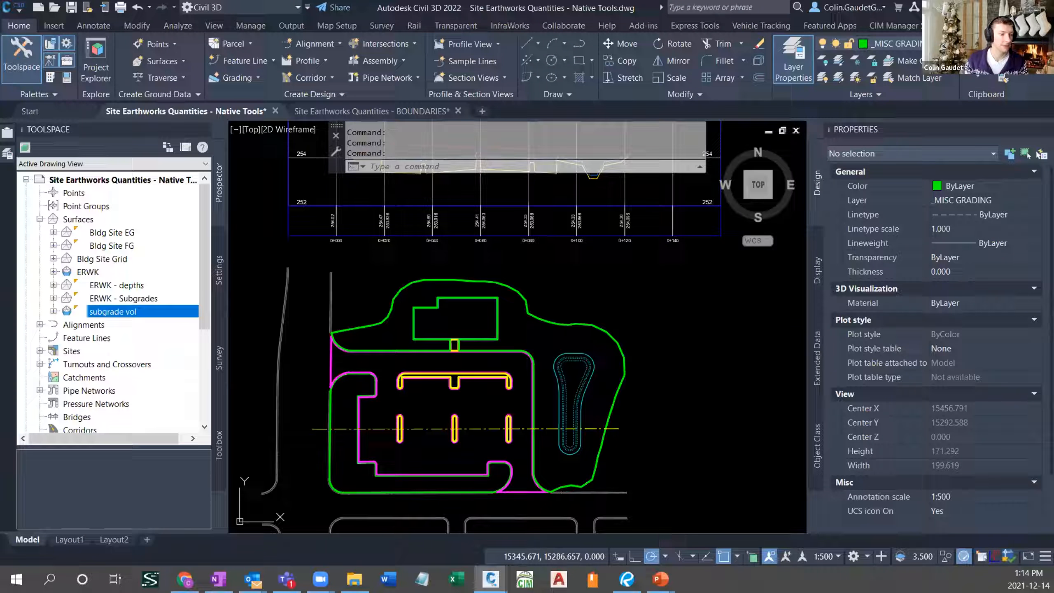
{"action": "left_click", "coordinate": [127, 247]}
{"action": "left_click", "coordinate": [120, 232]}
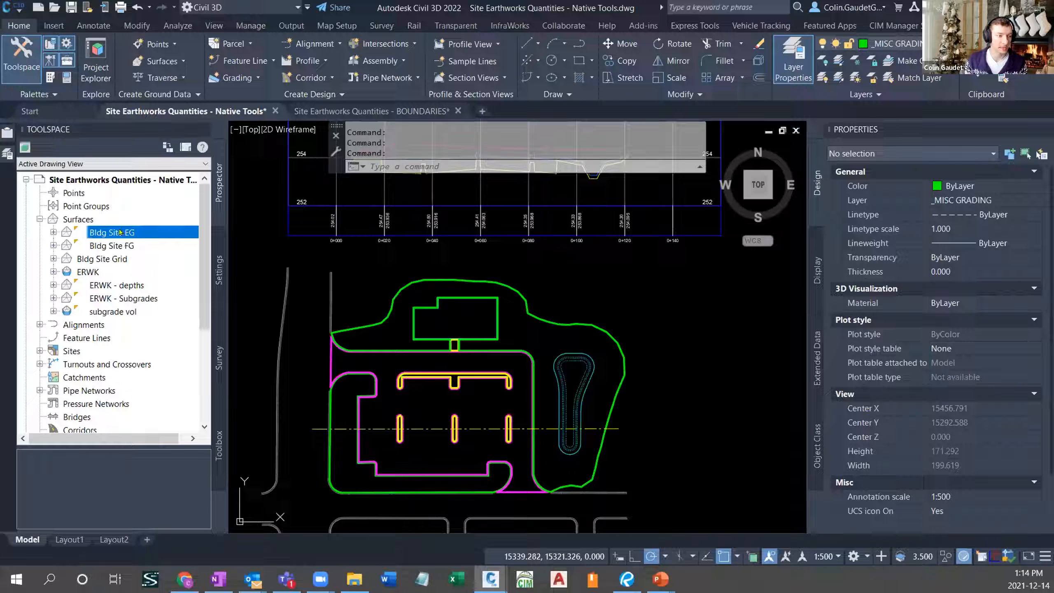
- Set the elevation of the _ERWK SOD boundary polyline to 0.2 and rebuild the ERWK - depths surface
{"action": "left_click", "coordinate": [530, 354]}
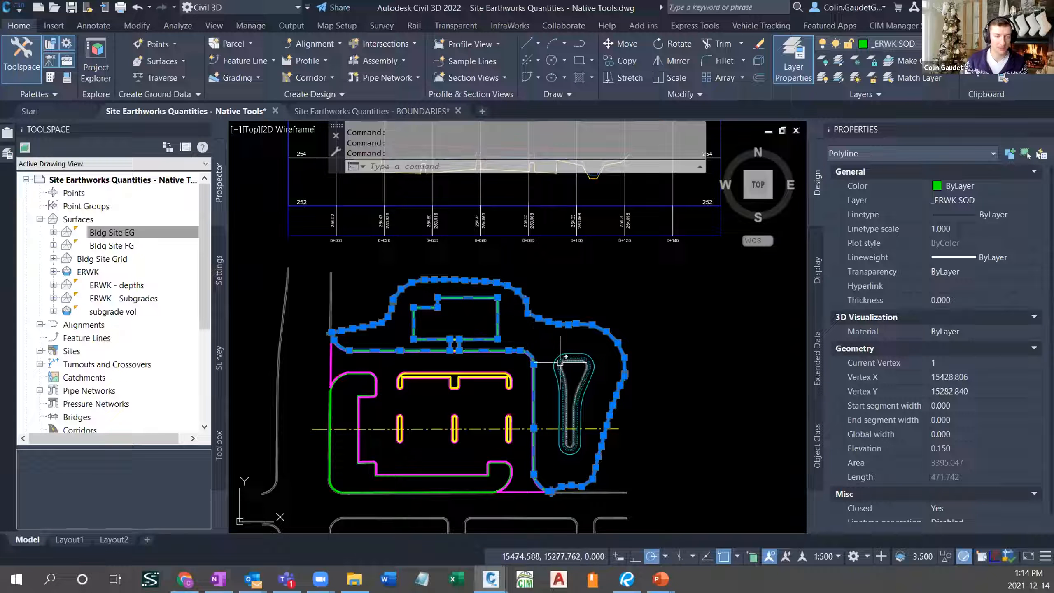
{"action": "left_click", "coordinate": [941, 447]}
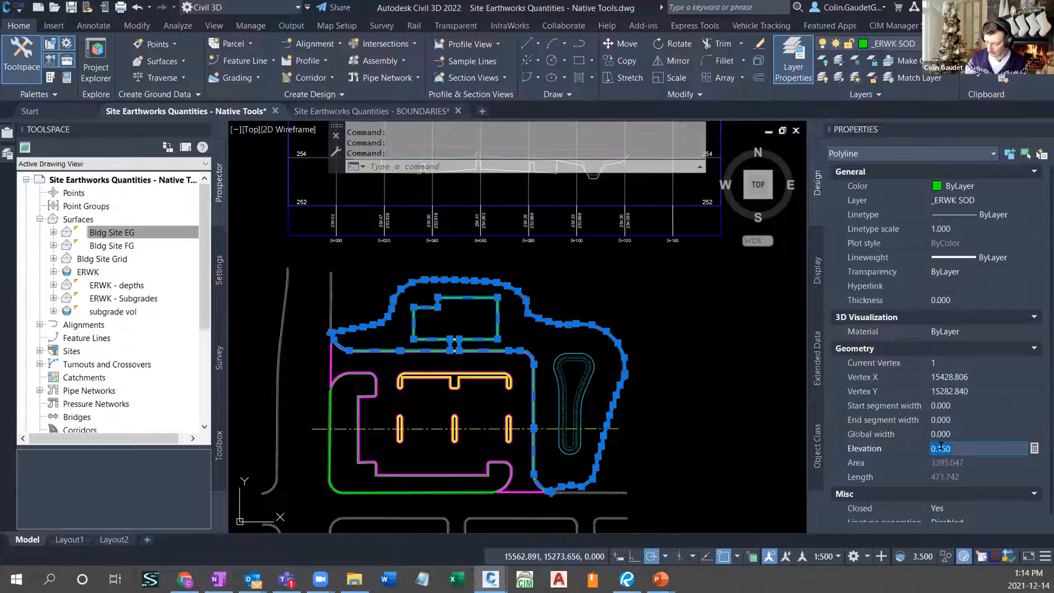
{"action": "type", "text": "0.2"}
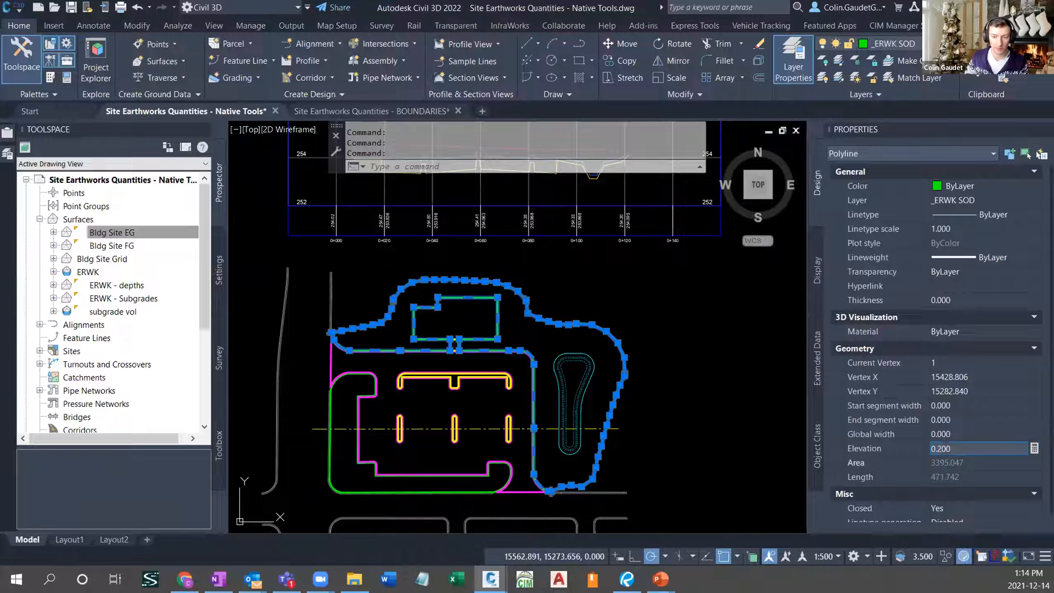
{"action": "key", "text": "Return"}
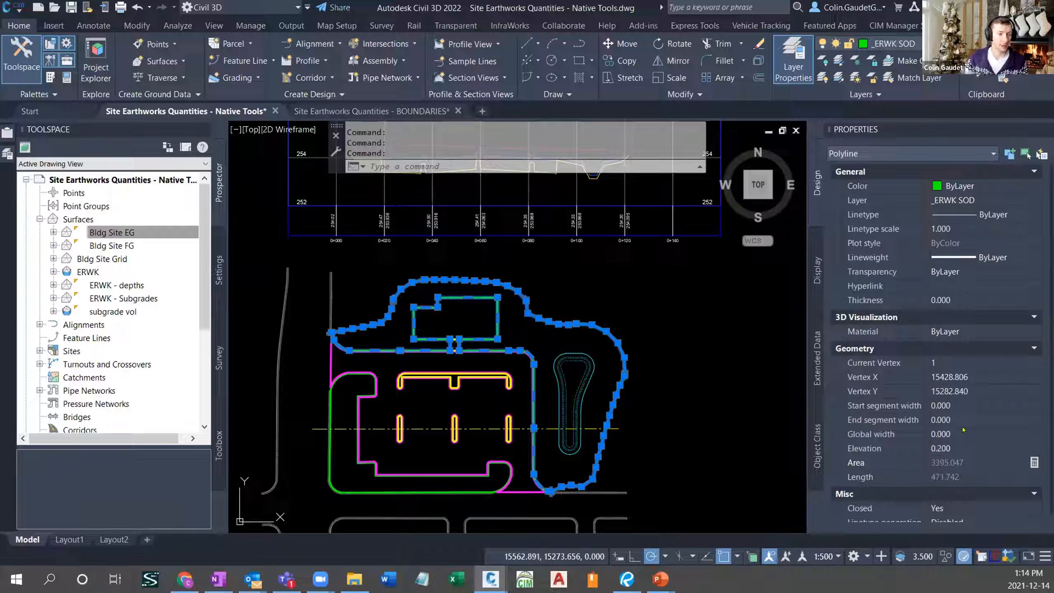
{"action": "key", "text": "Escape"}
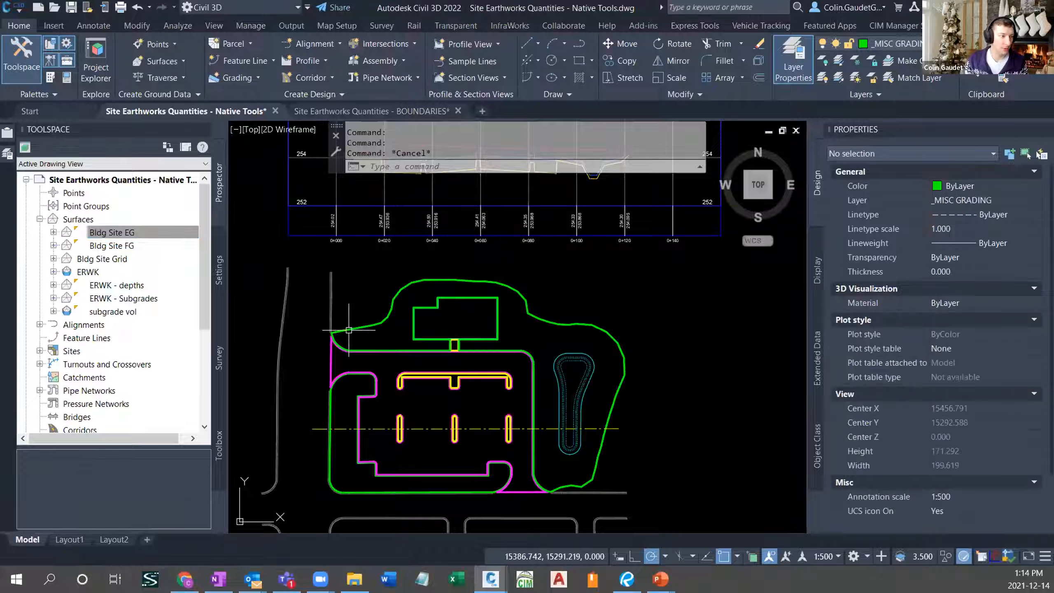
{"action": "right_click", "coordinate": [120, 287]}
{"action": "left_click", "coordinate": [163, 322]}
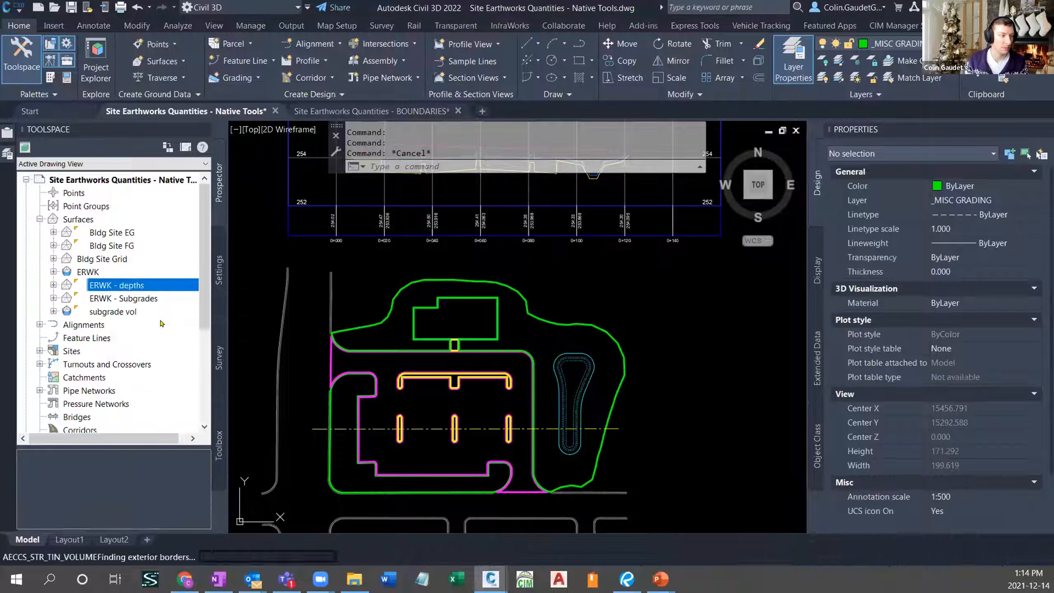
- Check the cut, fill and net volumes in the ERWK surface's statistics, then close its properties without changes
{"action": "right_click", "coordinate": [88, 272]}
{"action": "left_click", "coordinate": [145, 277]}
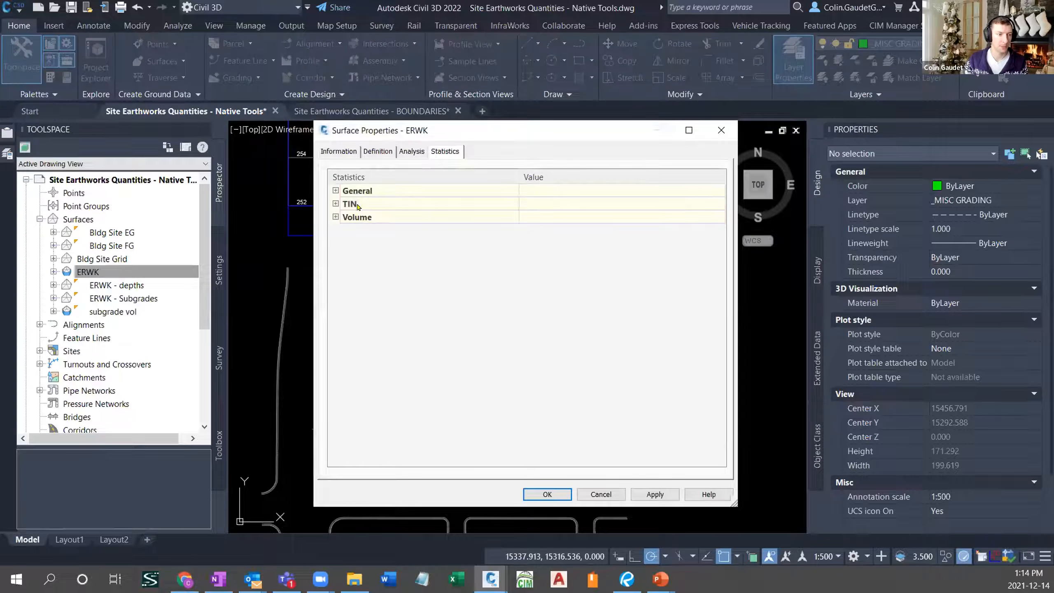
{"action": "left_click", "coordinate": [336, 216]}
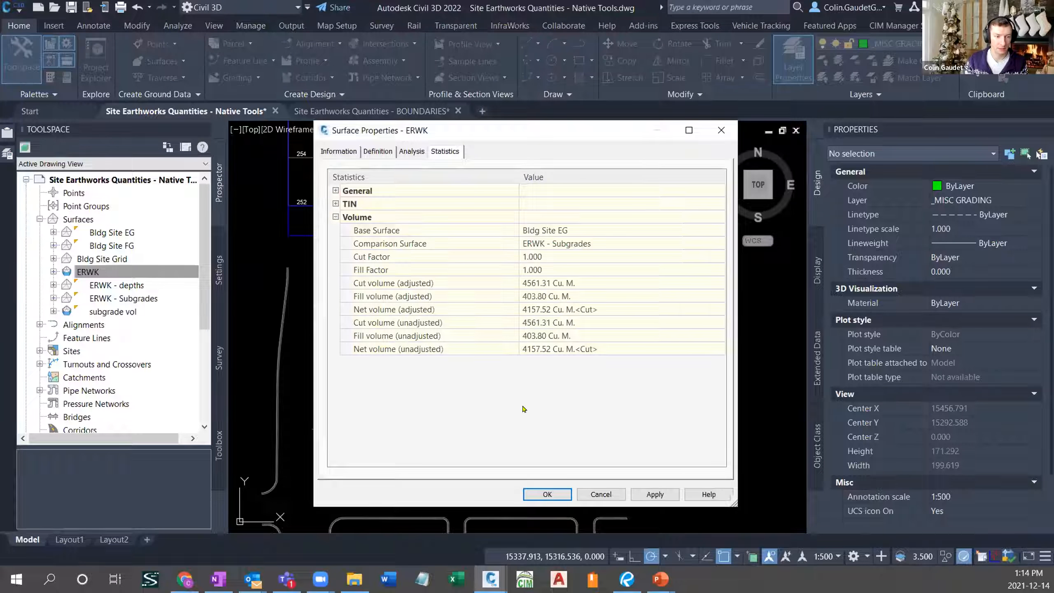
{"action": "left_click", "coordinate": [592, 348]}
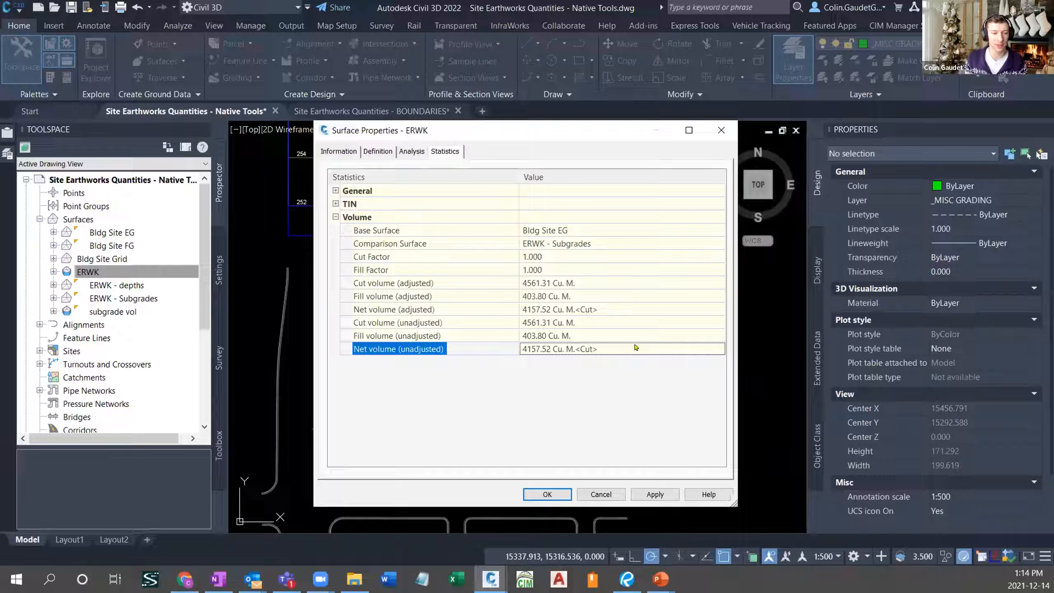
{"action": "left_click", "coordinate": [601, 494]}
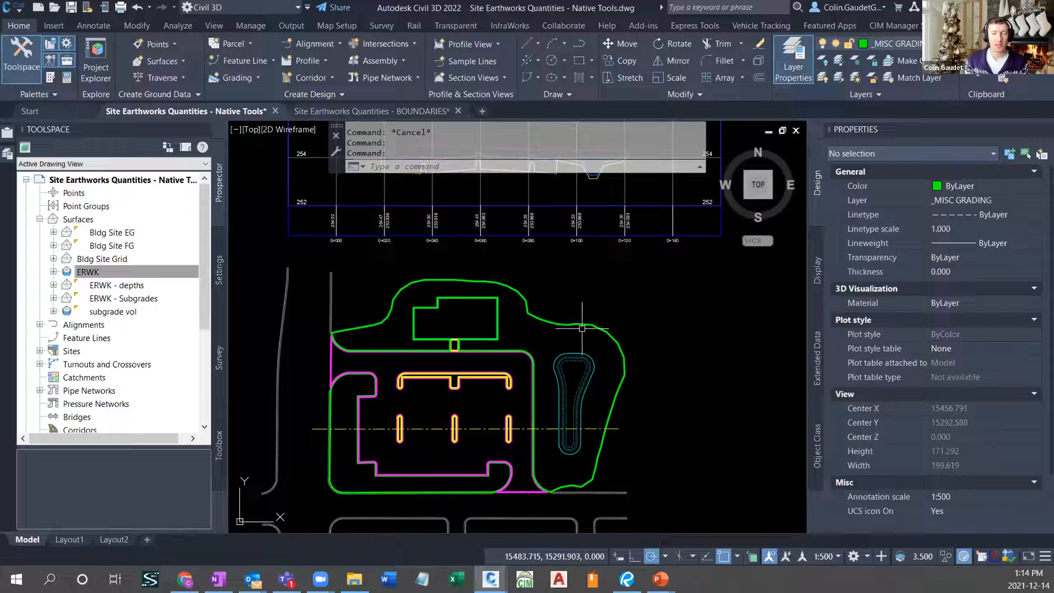
- Switch to the PowerPoint slide show and advance to the Earthworks Processor slide on automated cut/fill quantities
{"action": "mouse_move", "coordinate": [618, 337]}
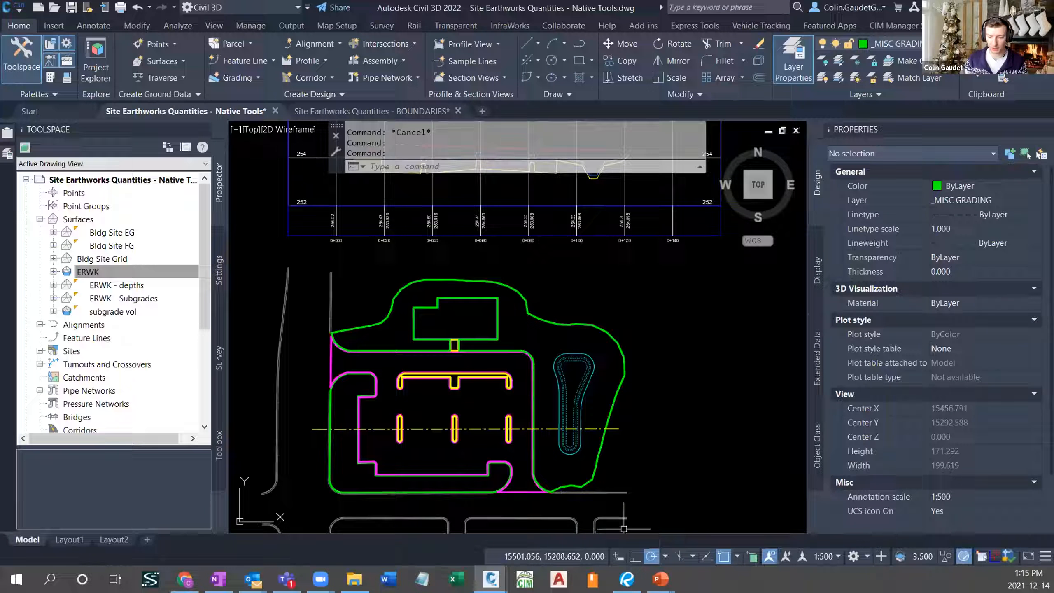
{"action": "key", "text": "alt+Tab"}
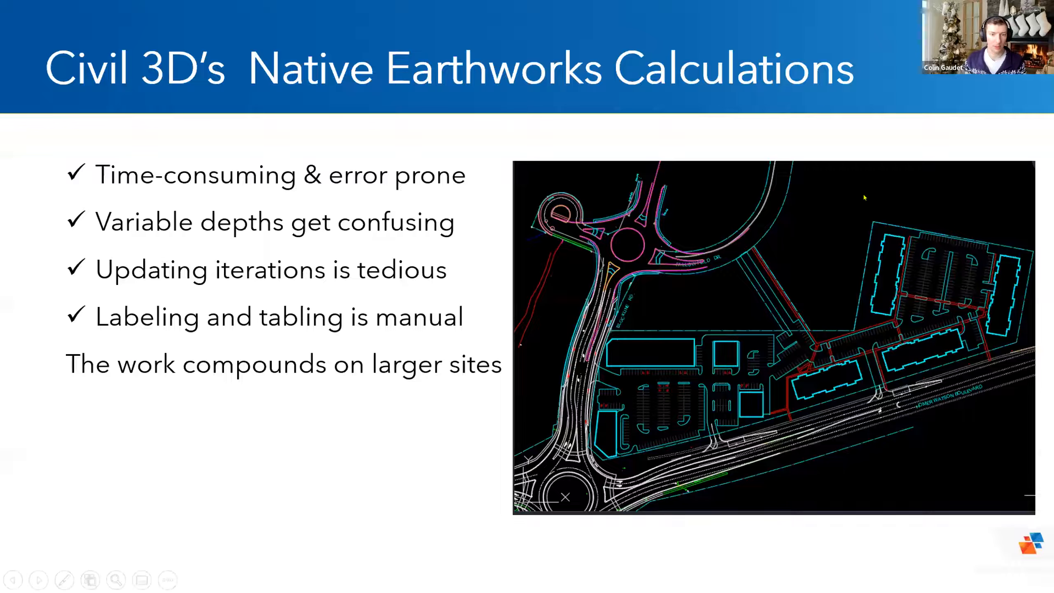
{"action": "left_click", "coordinate": [304, 416]}
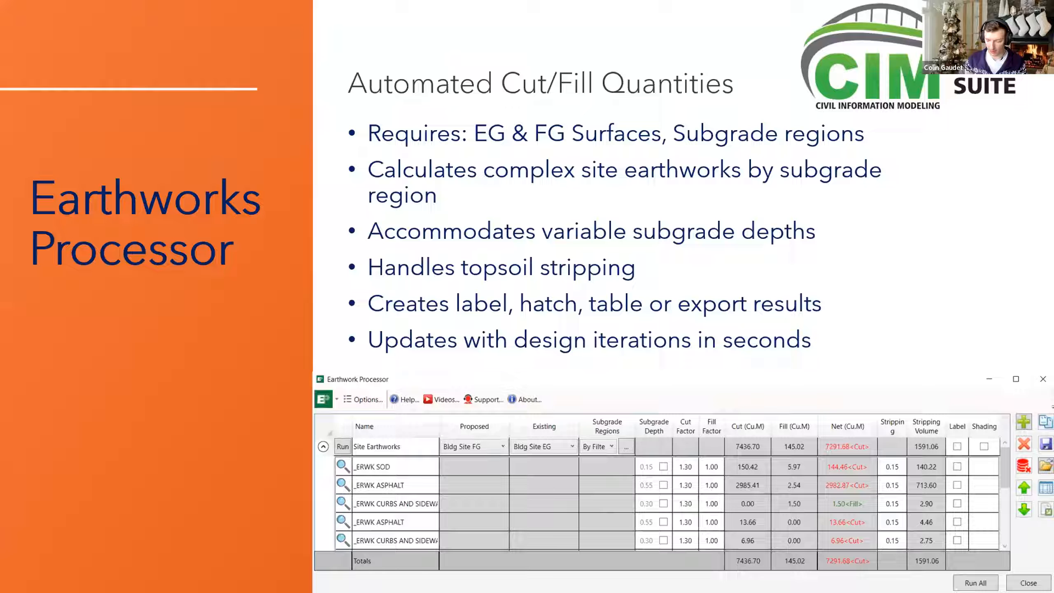
- Return to Civil 3D in the Site Earthworks Quantities - BOUNDARIES drawing and inspect the sod boundary polyline's elevation
{"action": "key", "text": "alt+Tab"}
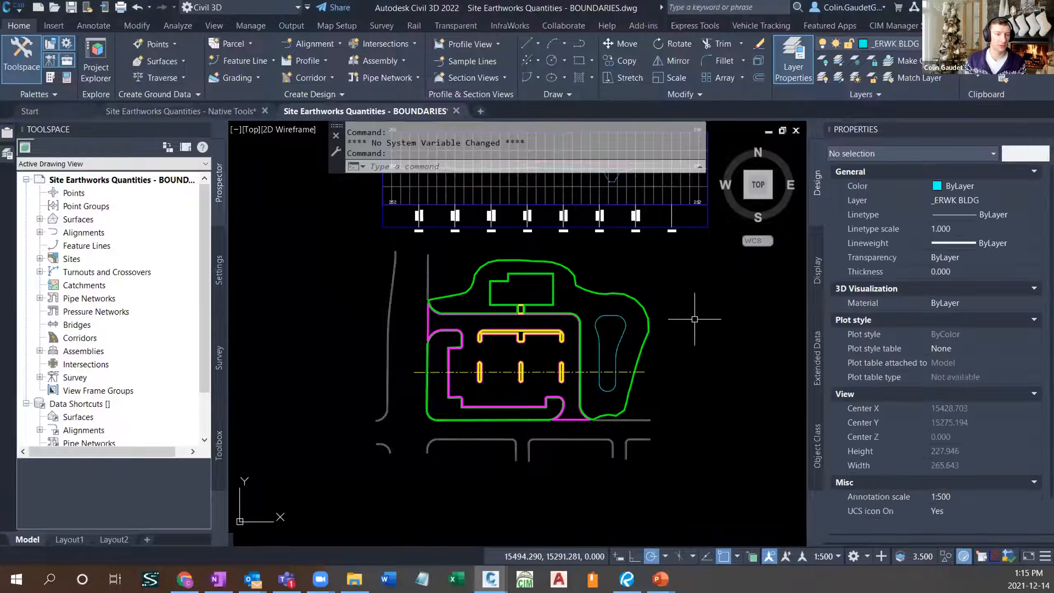
{"action": "middle_click_drag", "start_coordinate": [701, 320], "coordinate": [669, 353]}
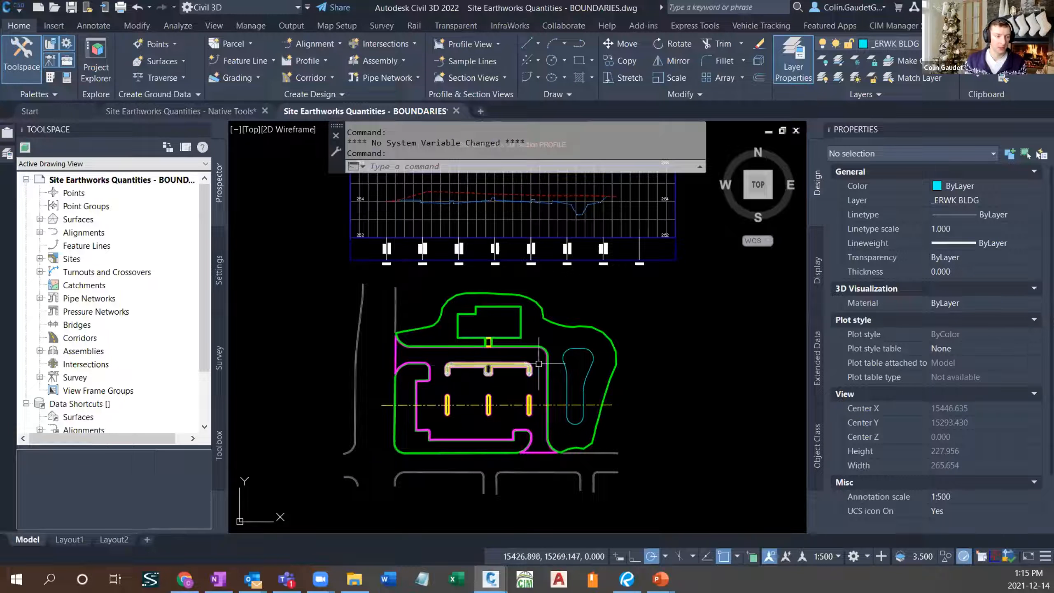
{"action": "left_click", "coordinate": [553, 323]}
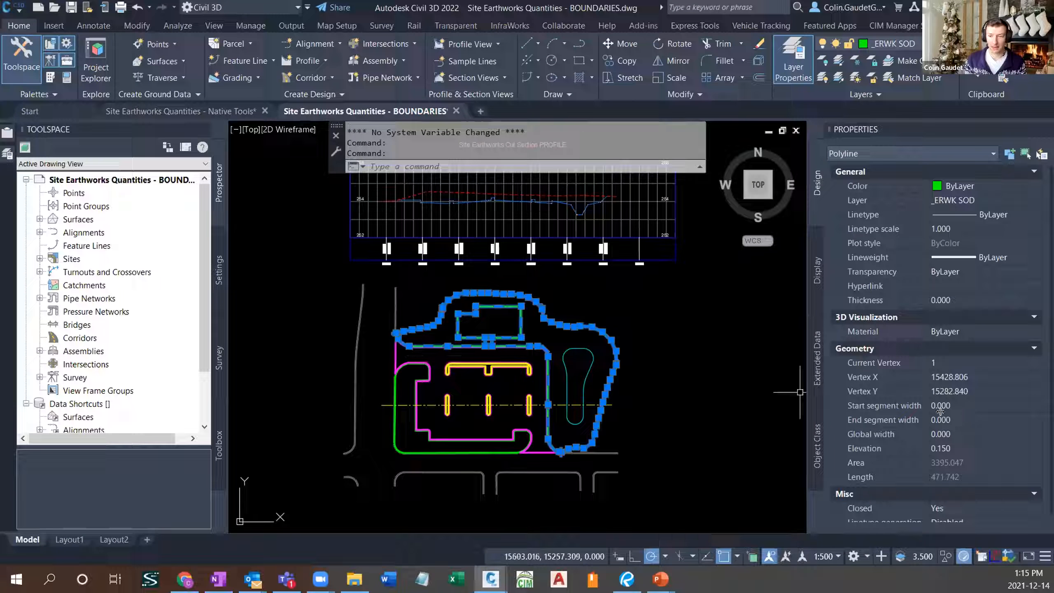
{"action": "key", "text": "Escape"}
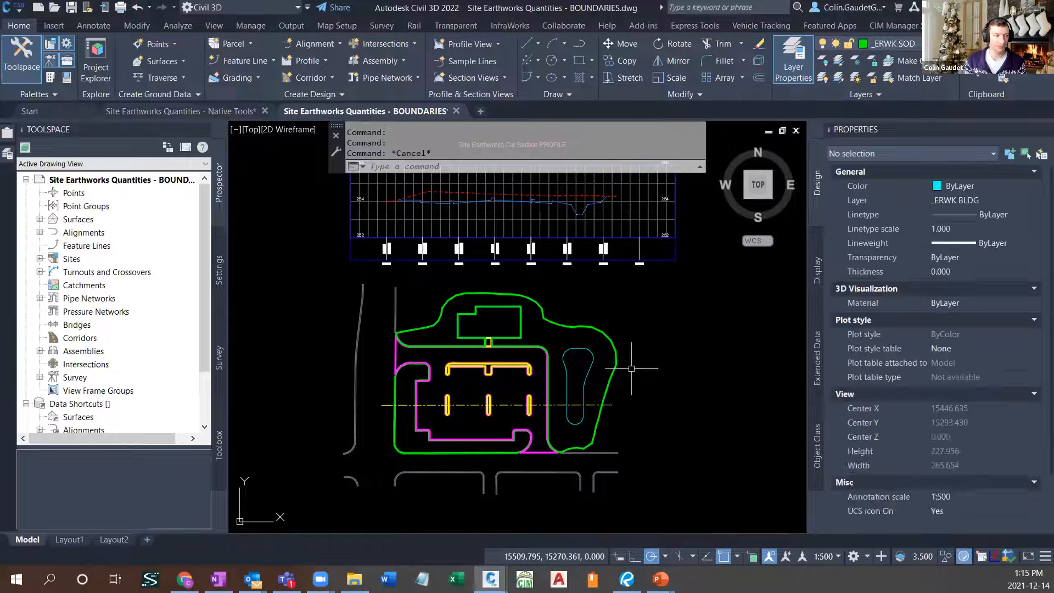
- Expand the drawing's surface collection and look over the Bldg Site EG, Bldg Site FG and Bldg Site Grid surfaces
{"action": "left_click", "coordinate": [66, 219]}
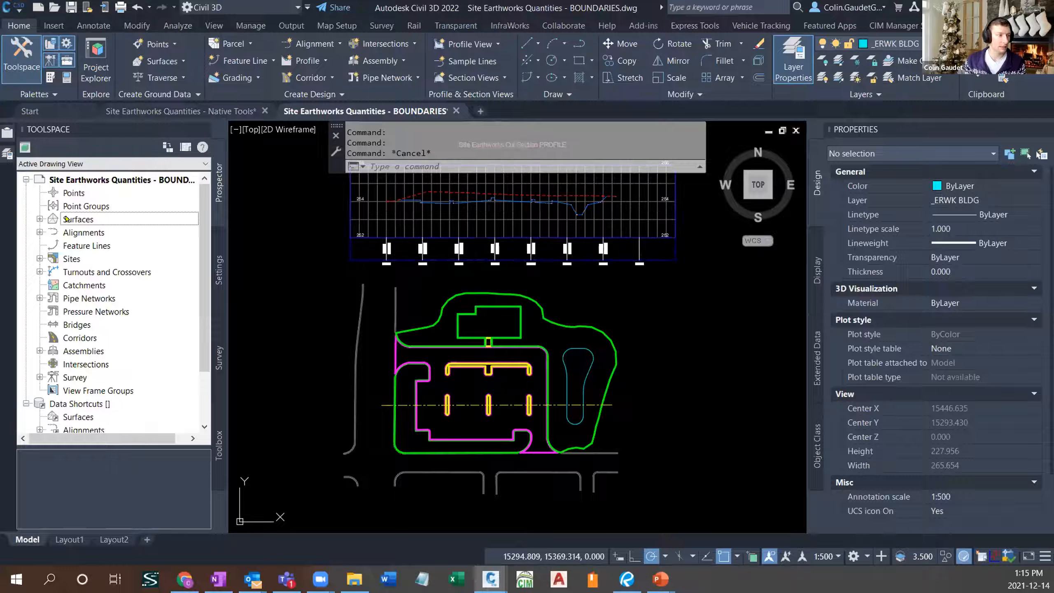
{"action": "double_click", "coordinate": [67, 218]}
{"action": "left_click", "coordinate": [112, 259]}
{"action": "left_click", "coordinate": [111, 246]}
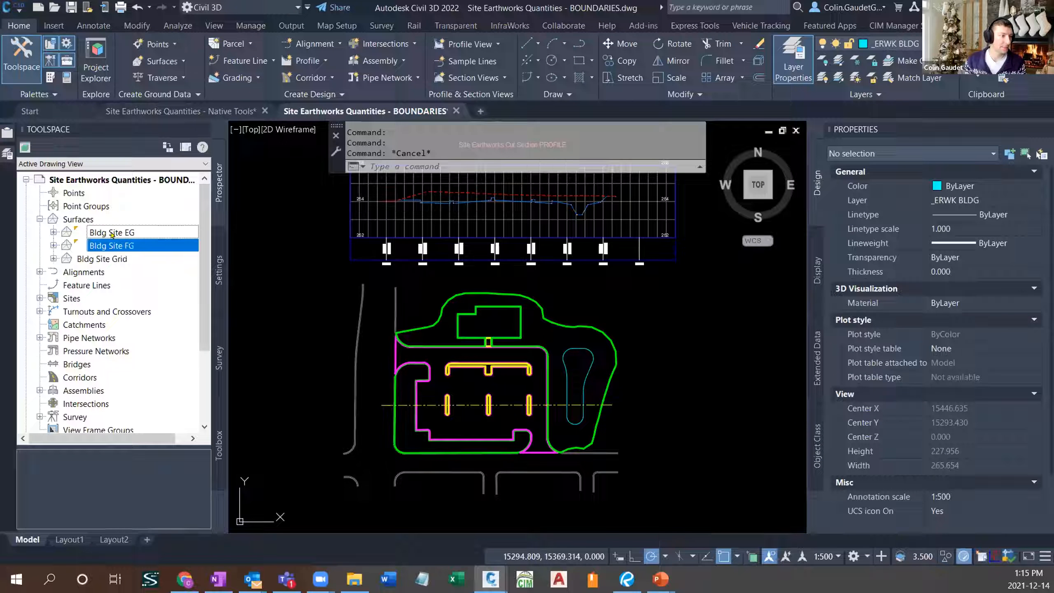
{"action": "left_click", "coordinate": [111, 233]}
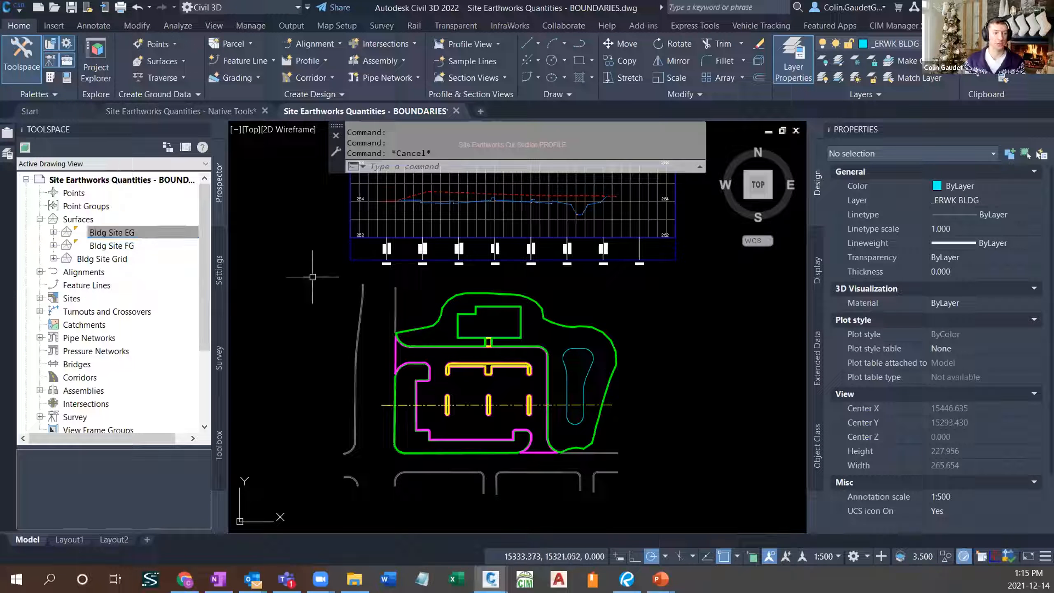
{"action": "left_click", "coordinate": [126, 259]}
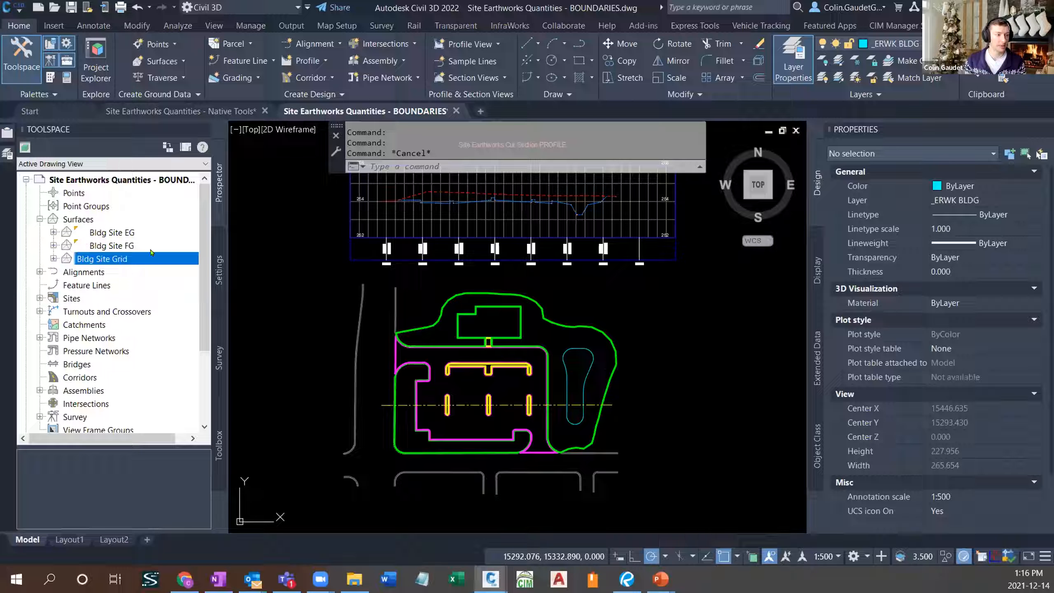
{"action": "left_click", "coordinate": [130, 245]}
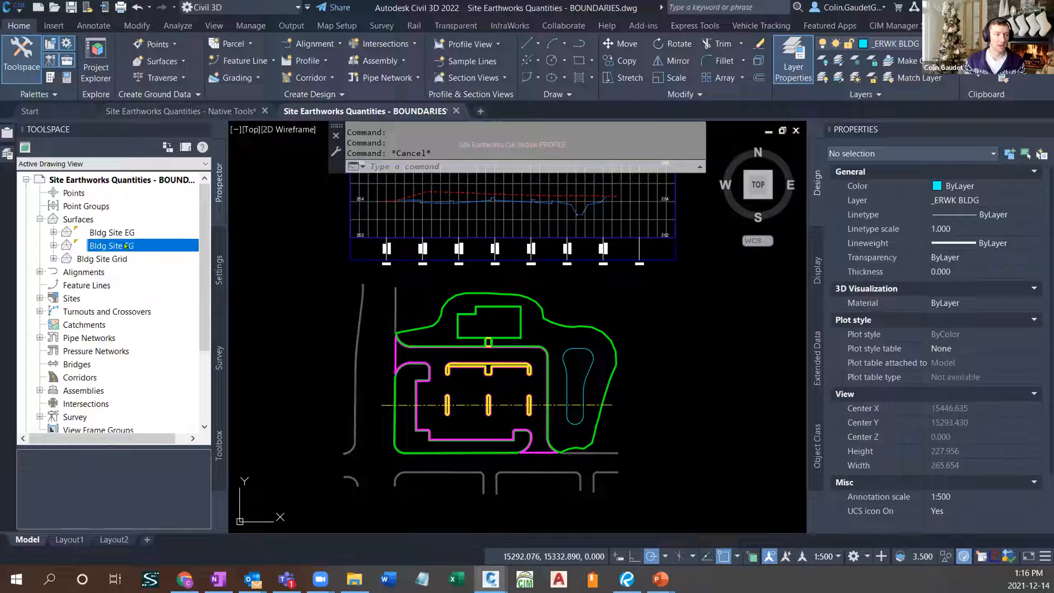
{"action": "left_click", "coordinate": [120, 233]}
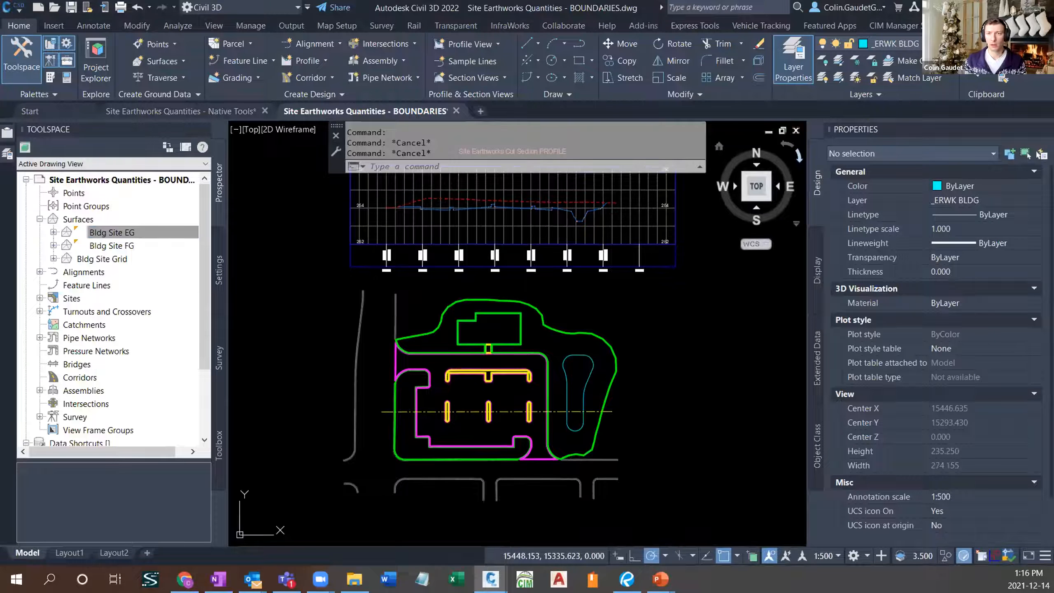
- Launch the CIM Earthwork Processor and review its general, surface creation, and label and report options without changing them
{"action": "left_click", "coordinate": [983, 26]}
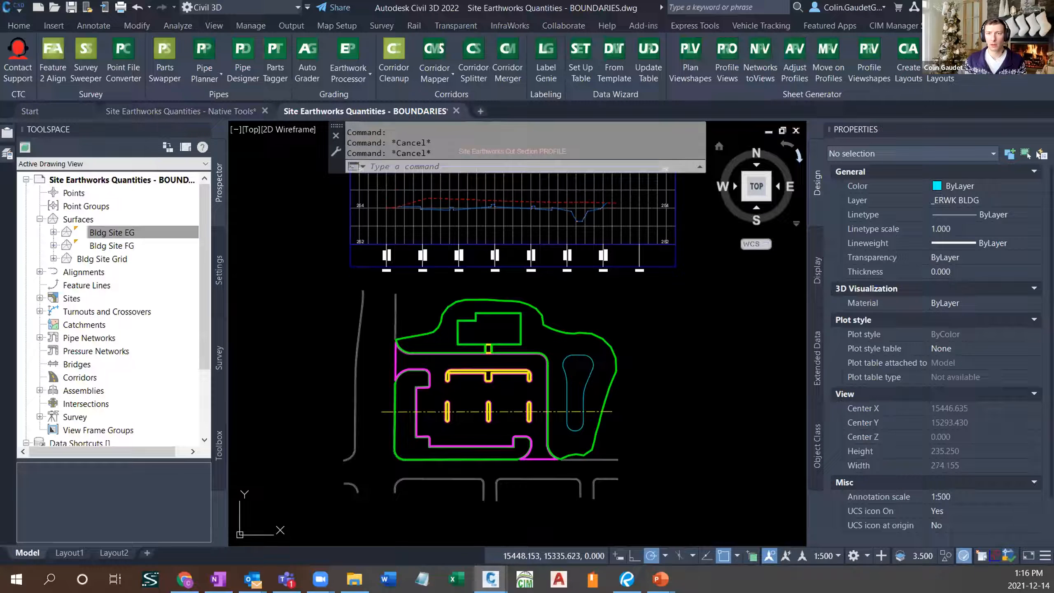
{"action": "left_click", "coordinate": [347, 52]}
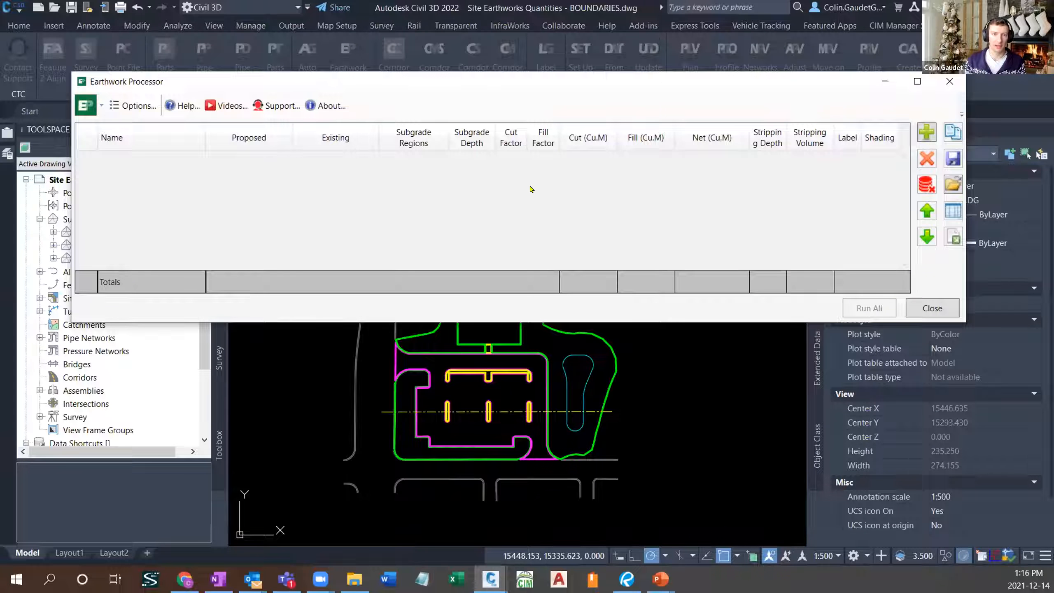
{"action": "left_click", "coordinate": [120, 106]}
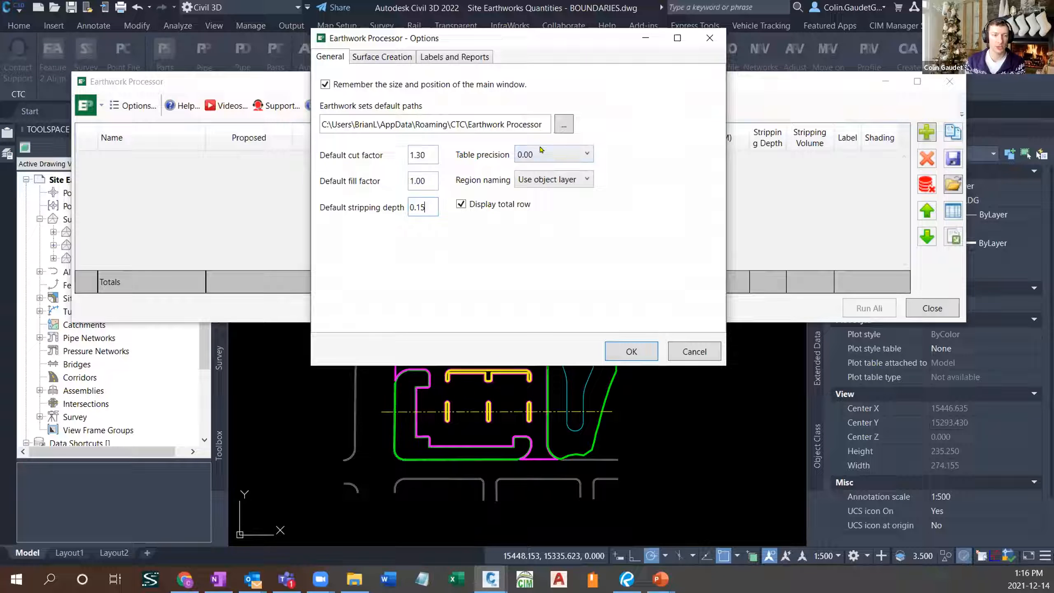
{"action": "left_click", "coordinate": [392, 59]}
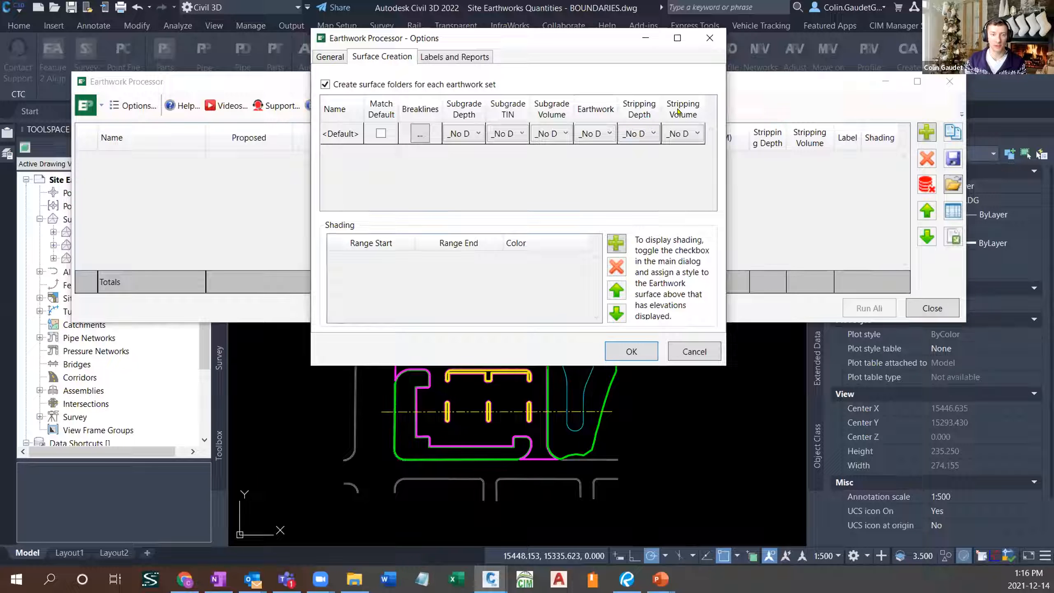
{"action": "left_click", "coordinate": [469, 57]}
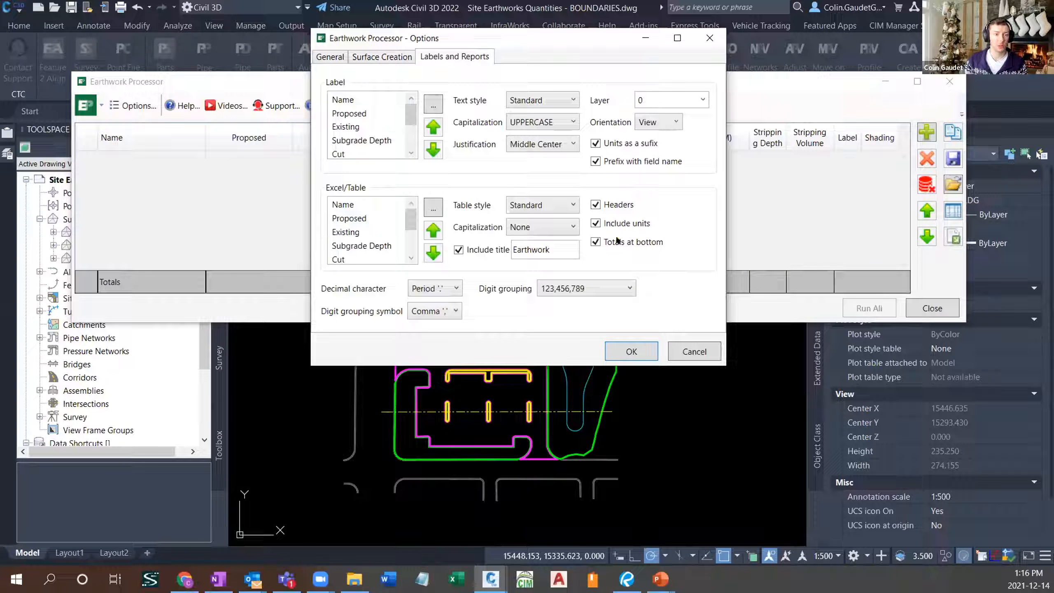
{"action": "left_click", "coordinate": [687, 354]}
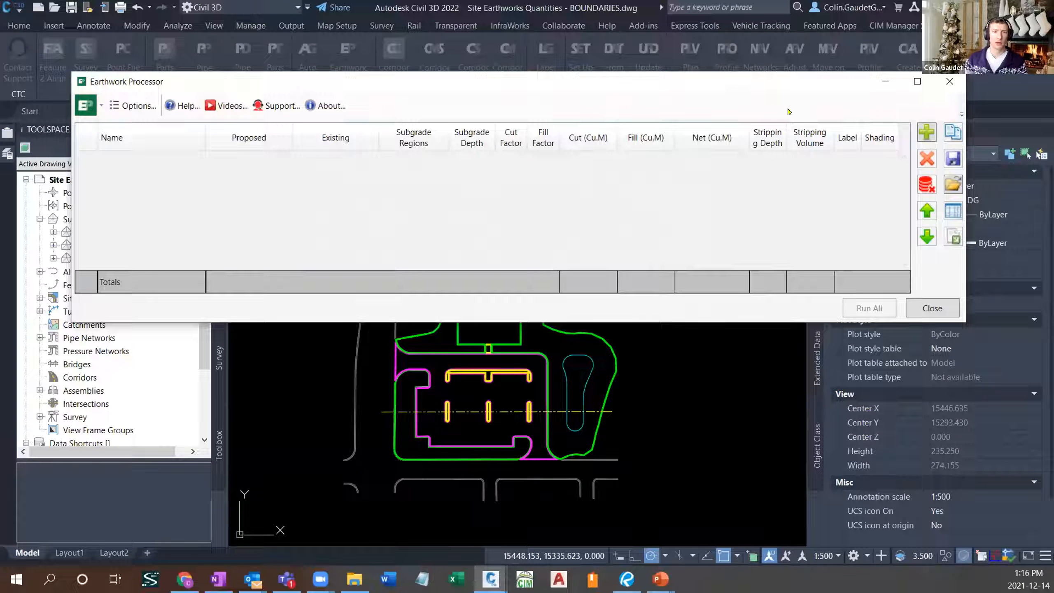
- Add a new earthwork set and name it Earthworks Site
{"action": "left_click", "coordinate": [925, 133]}
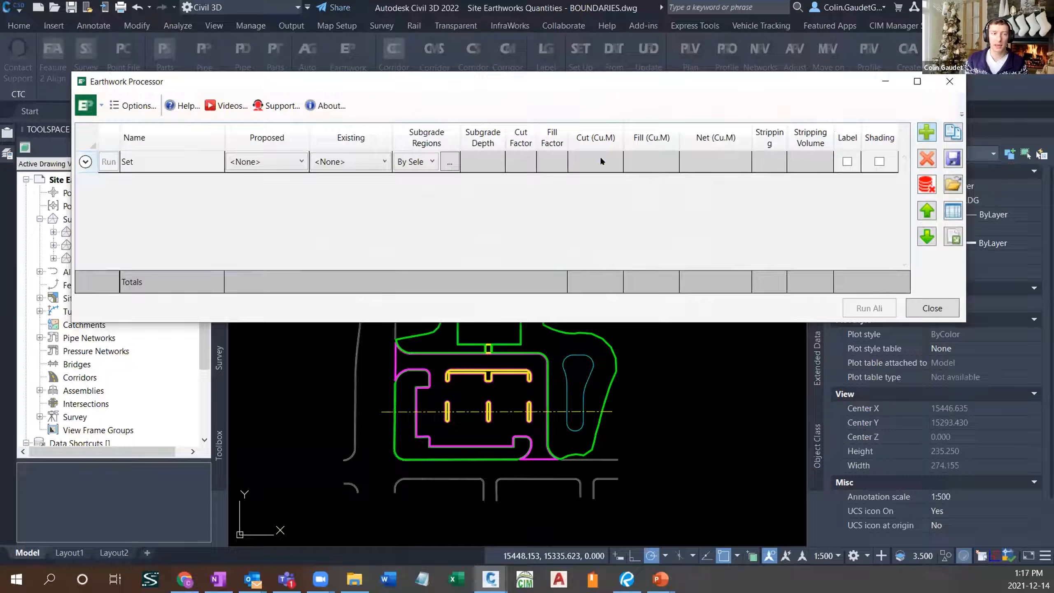
{"action": "left_click", "coordinate": [186, 162]}
{"action": "left_click", "coordinate": [129, 160]}
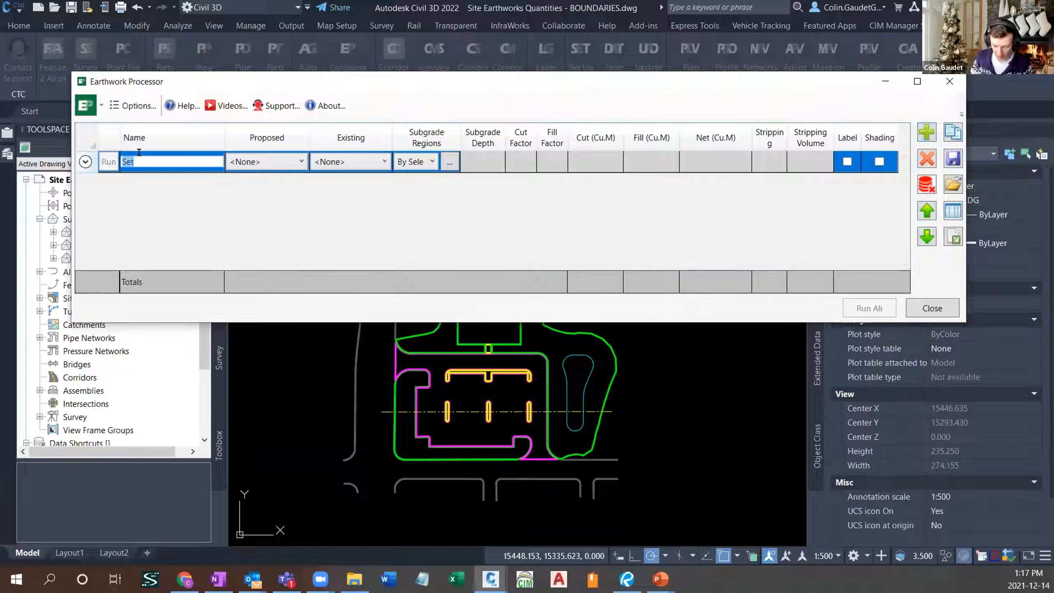
{"action": "type", "text": "Earthw"}
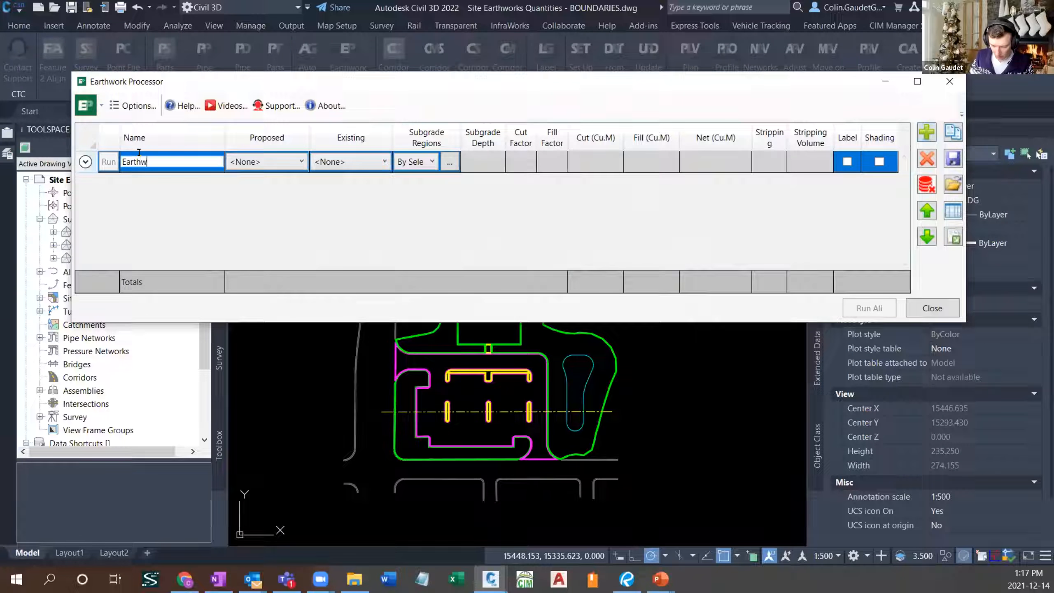
{"action": "type", "text": "orks Site"}
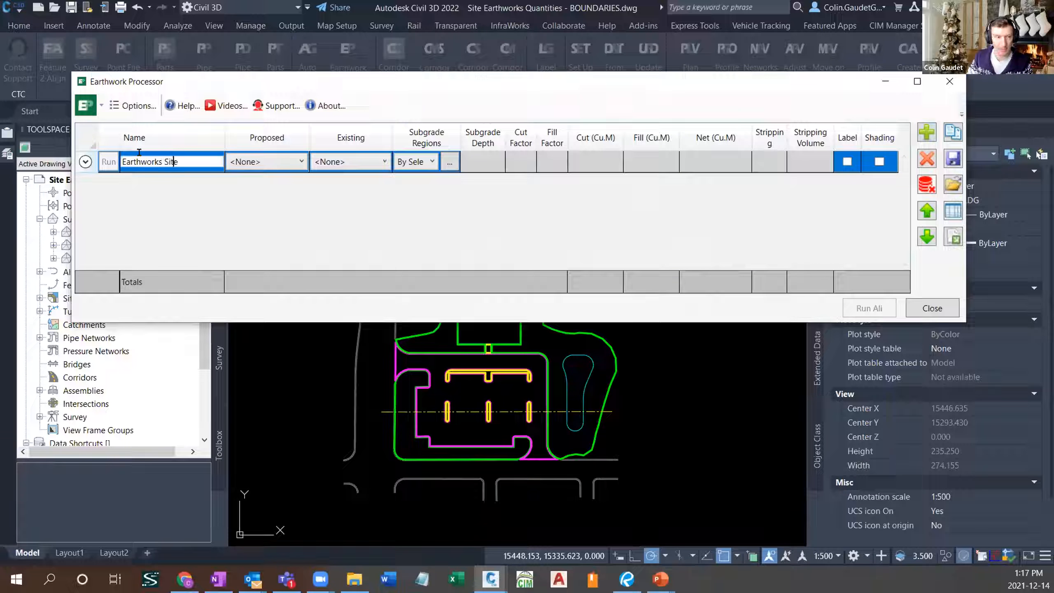
- Assign Bldg Site FG as the set's proposed surface and Bldg Site EG as its existing surface
{"action": "left_click", "coordinate": [283, 162]}
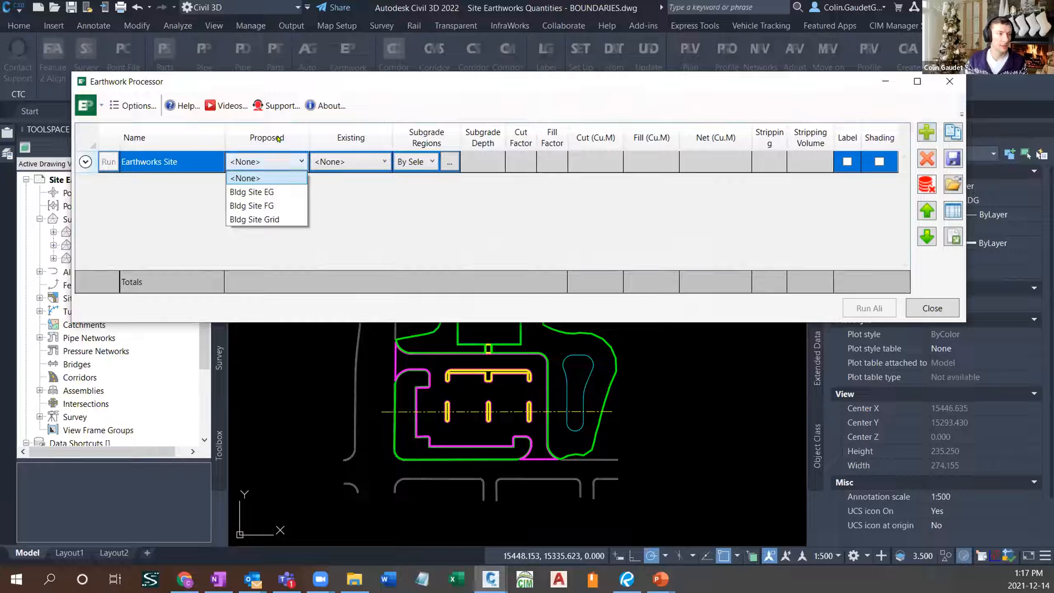
{"action": "left_click", "coordinate": [274, 205]}
{"action": "left_click", "coordinate": [358, 163]}
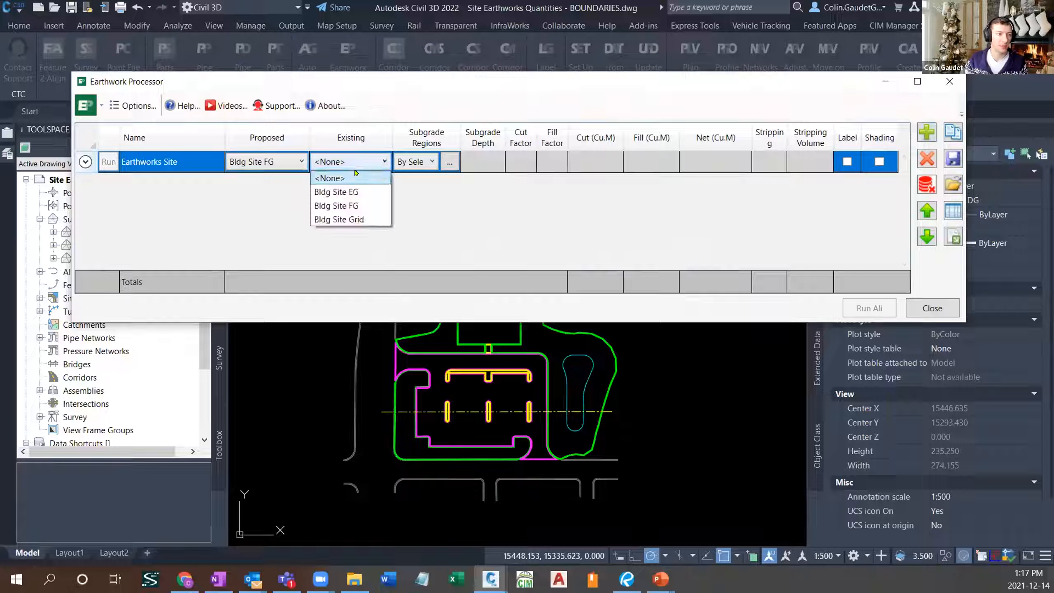
{"action": "left_click", "coordinate": [355, 192]}
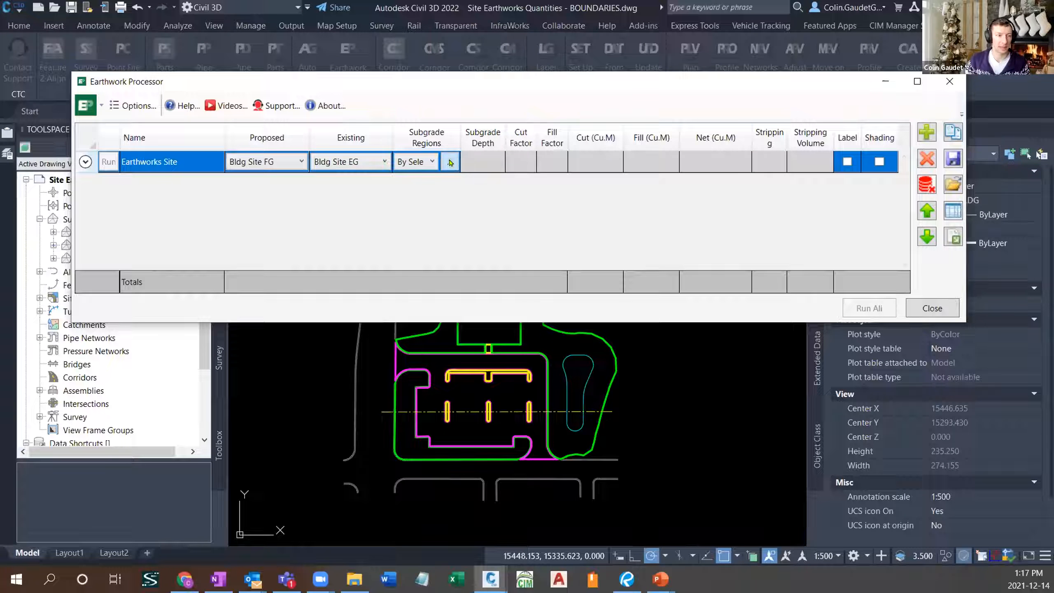
- Define the set's subgrade regions by filter, sampling the sod boundary's layer and generalizing the included layer to _ERWK*
{"action": "left_click", "coordinate": [432, 161]}
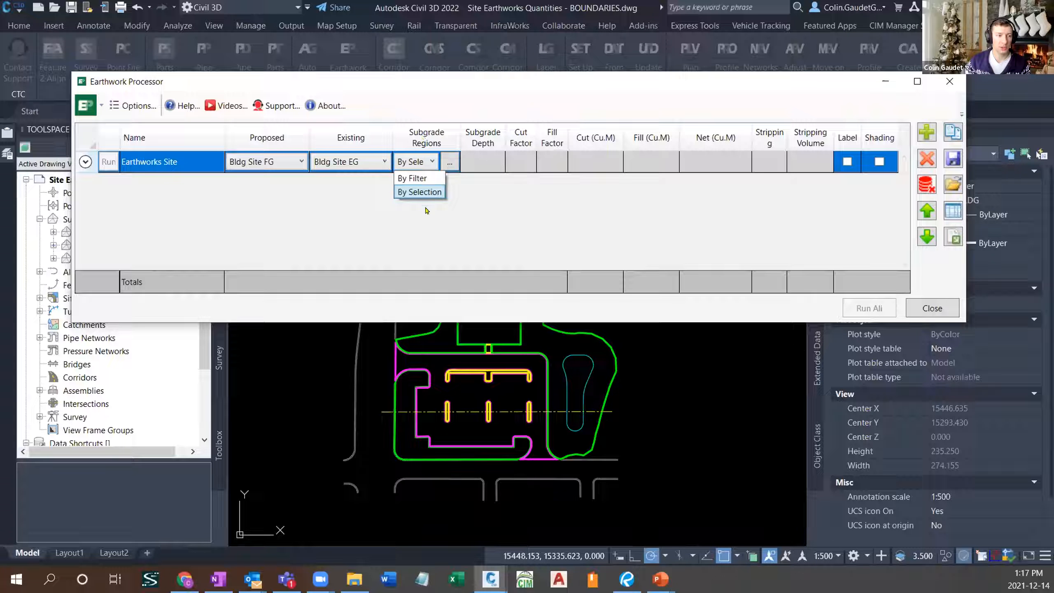
{"action": "left_click", "coordinate": [423, 180]}
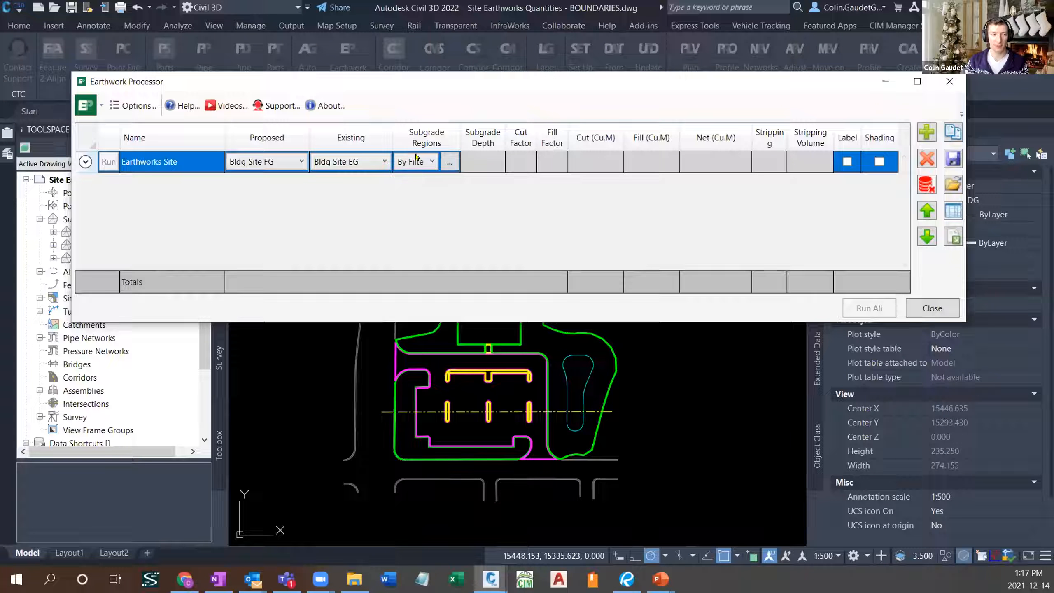
{"action": "left_click", "coordinate": [452, 162]}
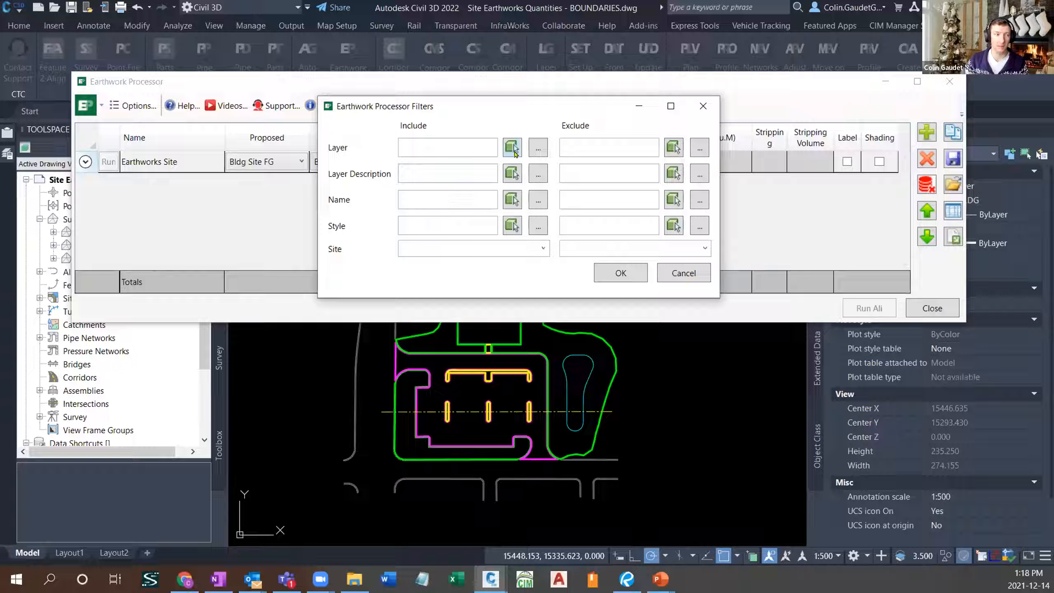
{"action": "left_click", "coordinate": [459, 144]}
{"action": "left_click", "coordinate": [519, 151]}
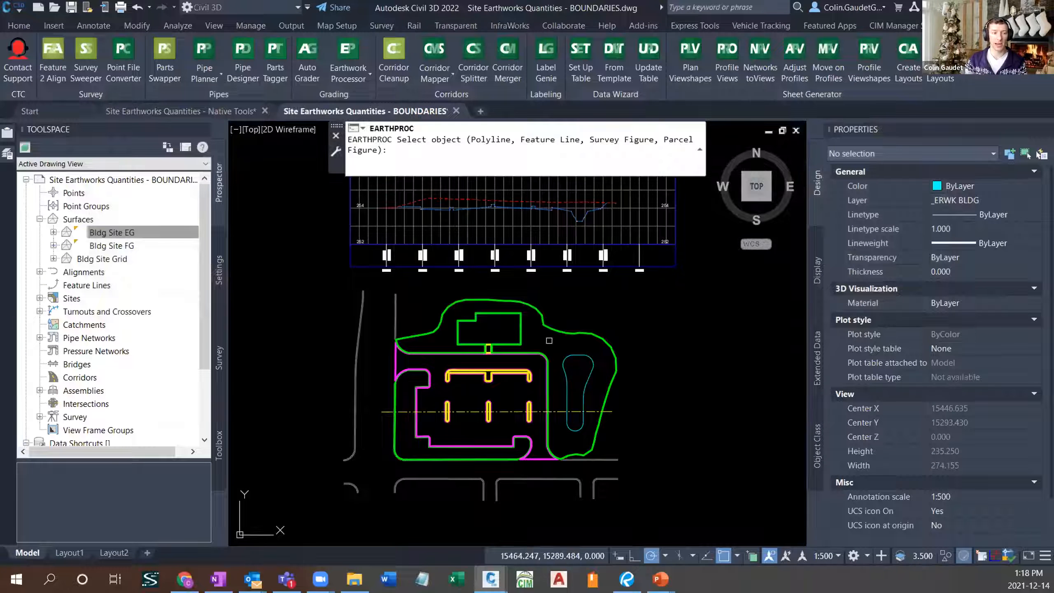
{"action": "left_click", "coordinate": [551, 329]}
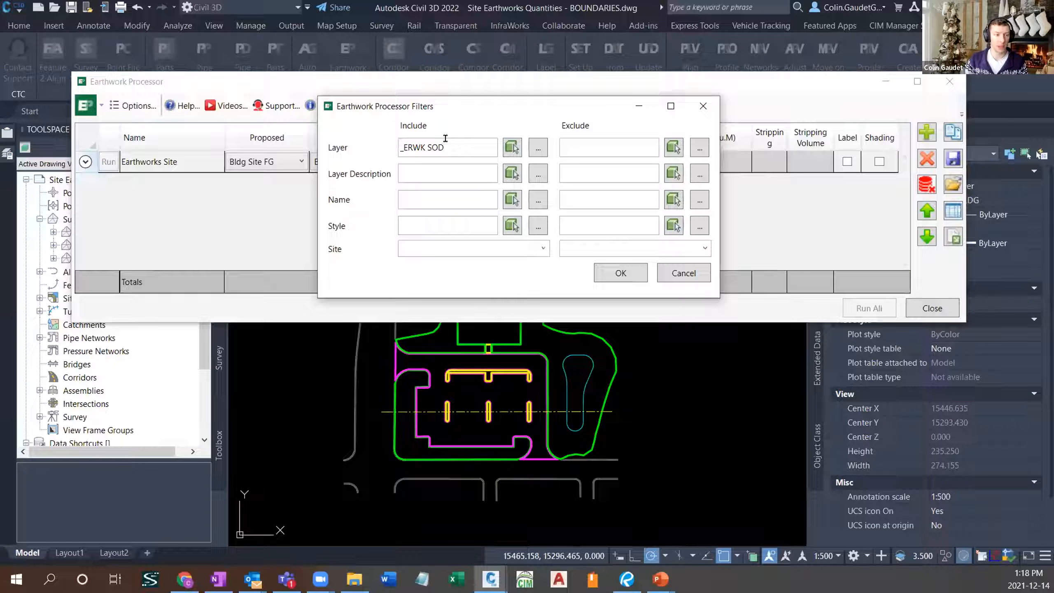
{"action": "key", "text": "BackSpace"}
{"action": "key", "text": "BackSpace"}
{"action": "key", "text": "BackSpace"}
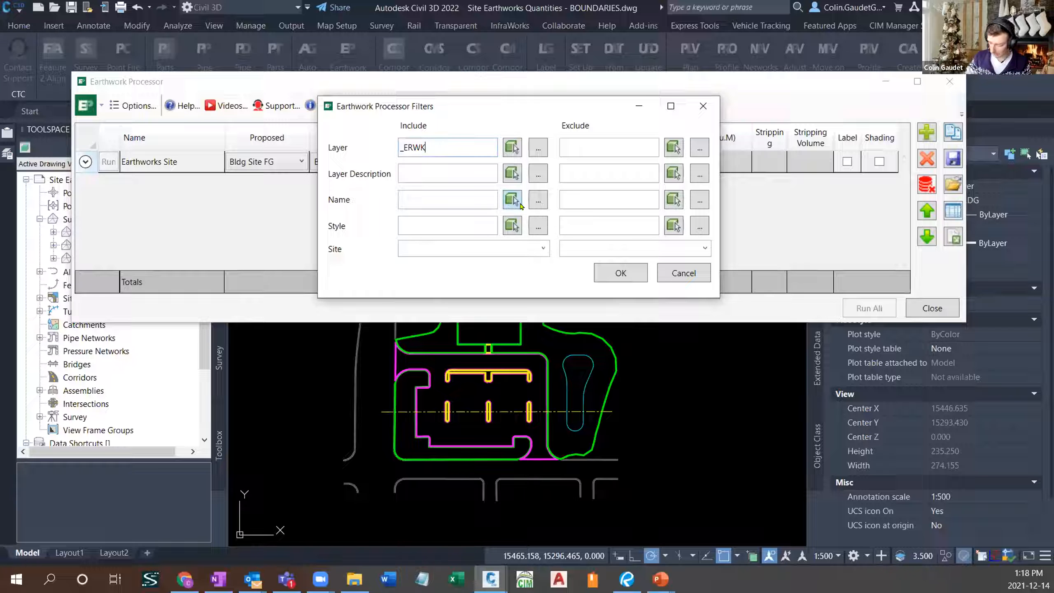
{"action": "type", "text": "*"}
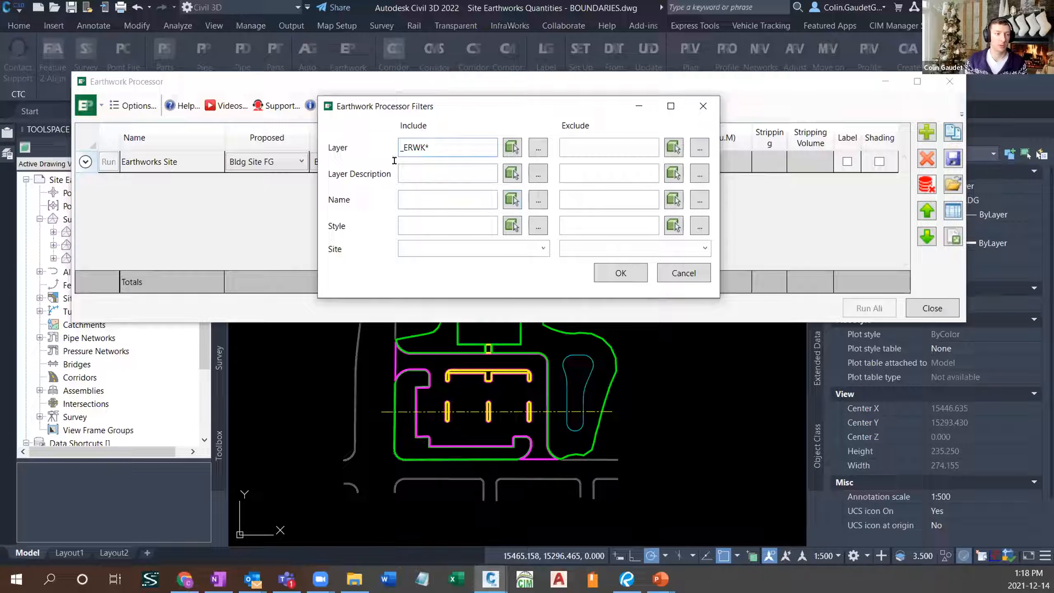
{"action": "left_click", "coordinate": [621, 273]}
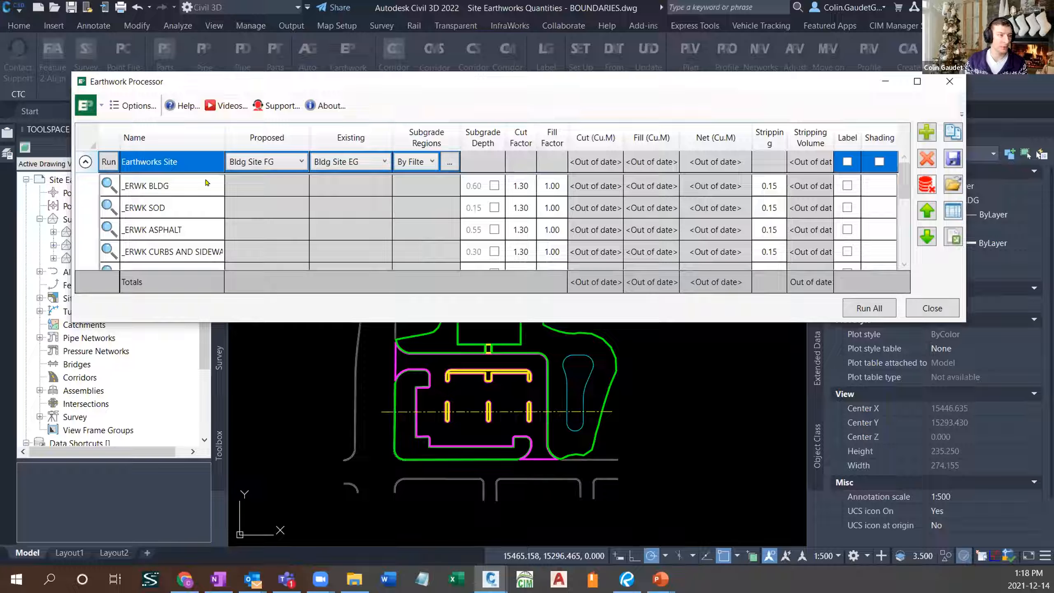
- Look over the subgrade regions listed under Earthworks Site, checking their layer-based names and subgrade depths
{"action": "left_click", "coordinate": [206, 186]}
{"action": "left_click", "coordinate": [204, 214]}
{"action": "left_click", "coordinate": [202, 231]}
{"action": "left_click", "coordinate": [200, 257]}
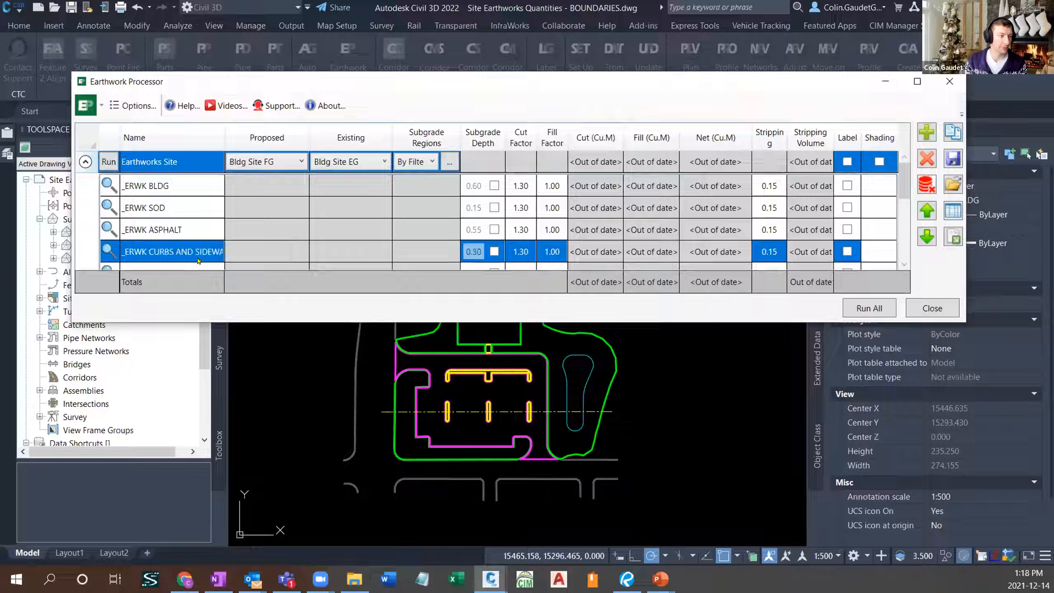
{"action": "scroll", "coordinate": [201, 233], "scroll_direction": "down", "scroll_amount": 1}
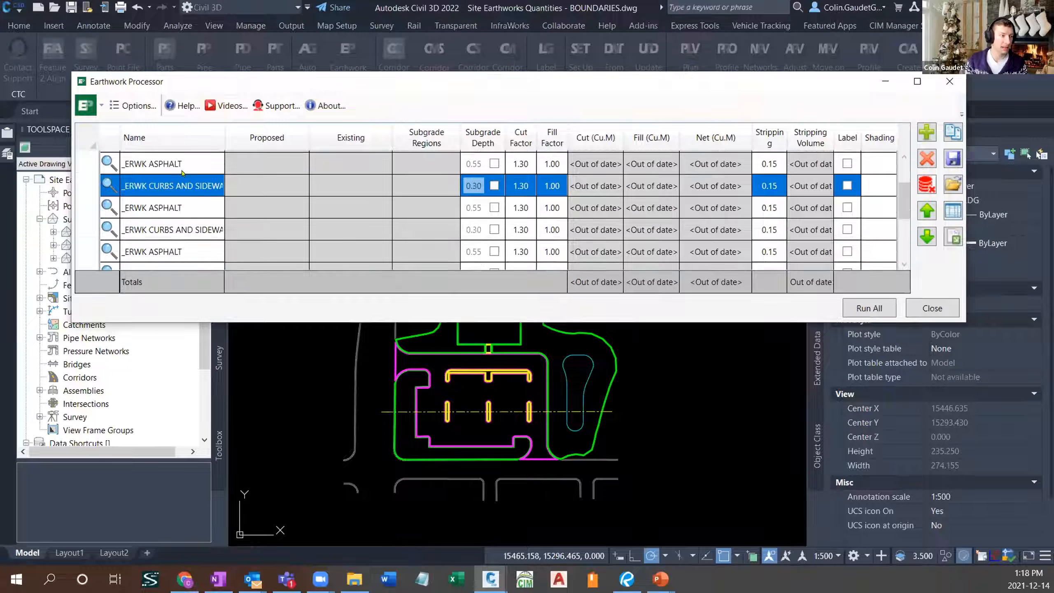
{"action": "left_click", "coordinate": [171, 257]}
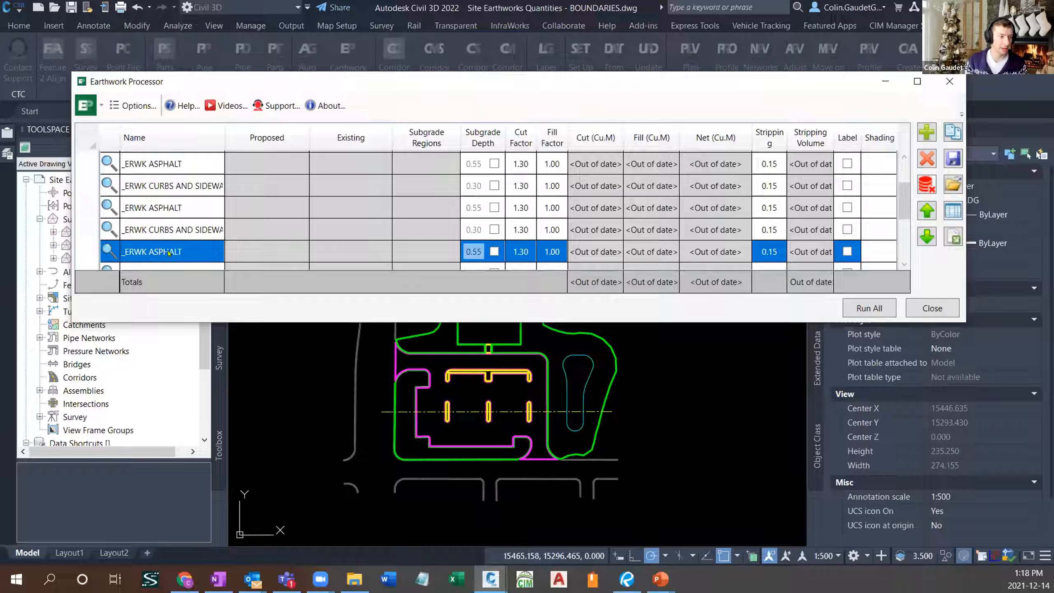
{"action": "left_click", "coordinate": [167, 251]}
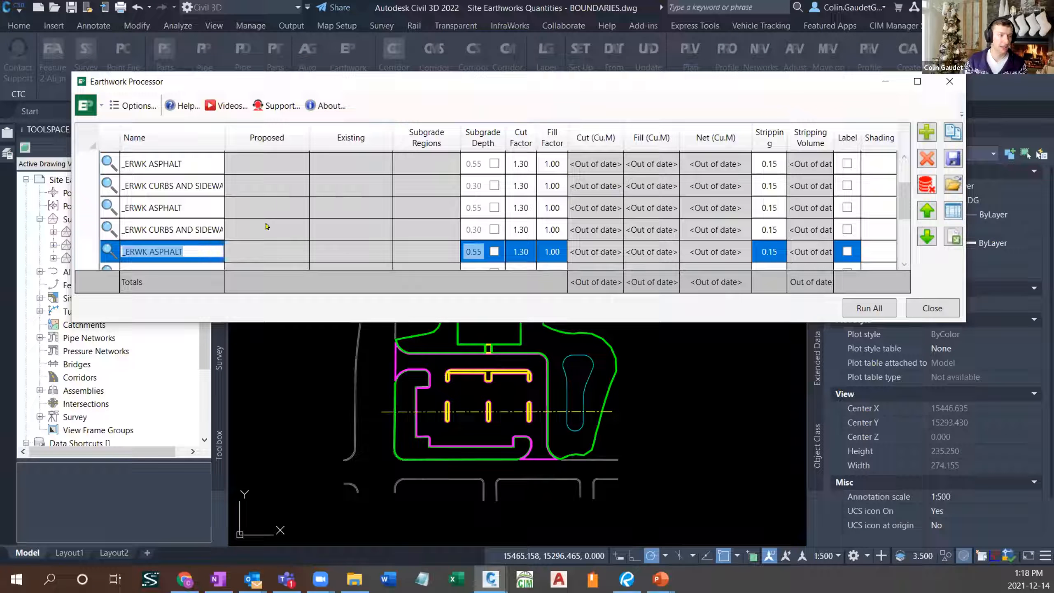
{"action": "key", "text": "Escape"}
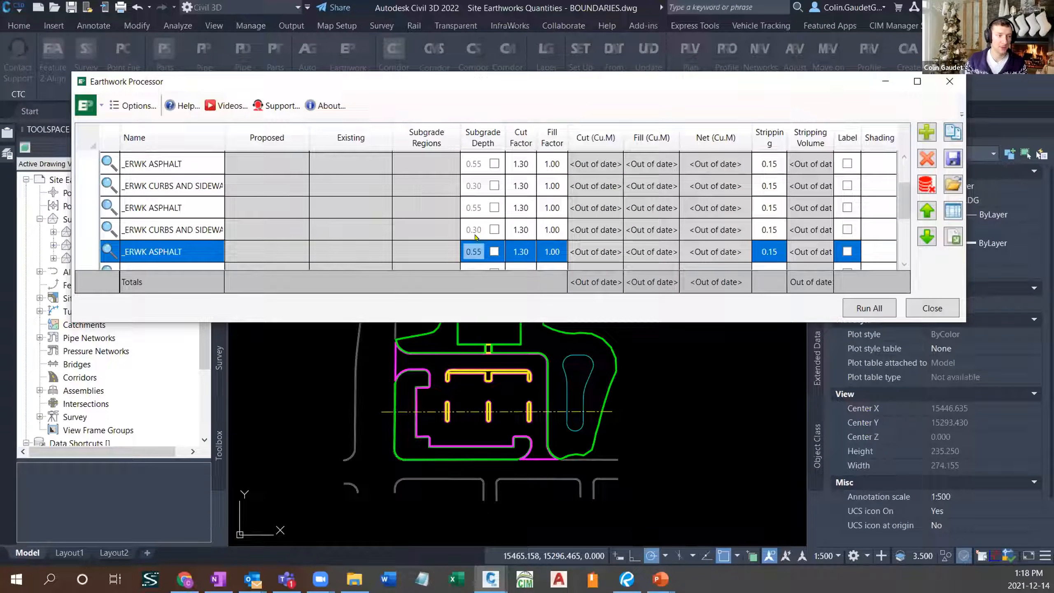
- Override the subgrade depth of the second curbs and sidewalk region with 0.25
{"action": "scroll", "coordinate": [478, 200], "scroll_direction": "up", "scroll_amount": 1}
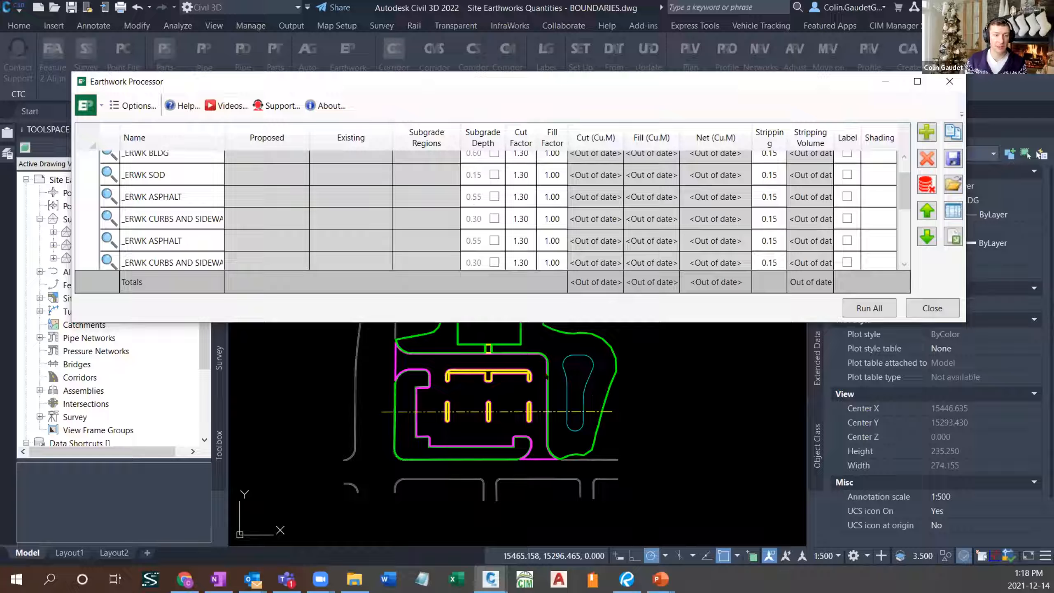
{"action": "left_click", "coordinate": [493, 262]}
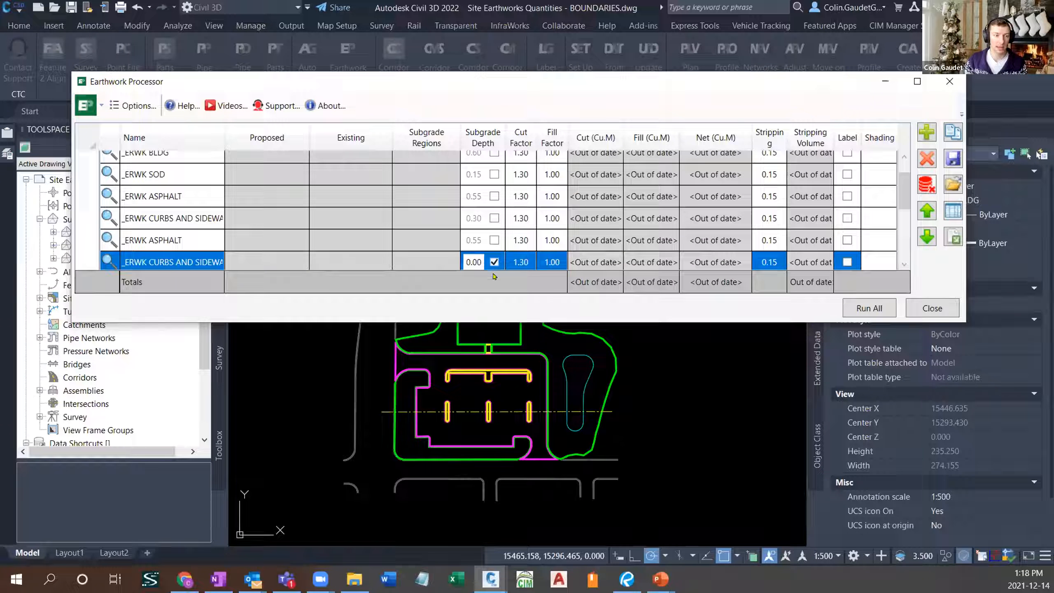
{"action": "double_click", "coordinate": [474, 262]}
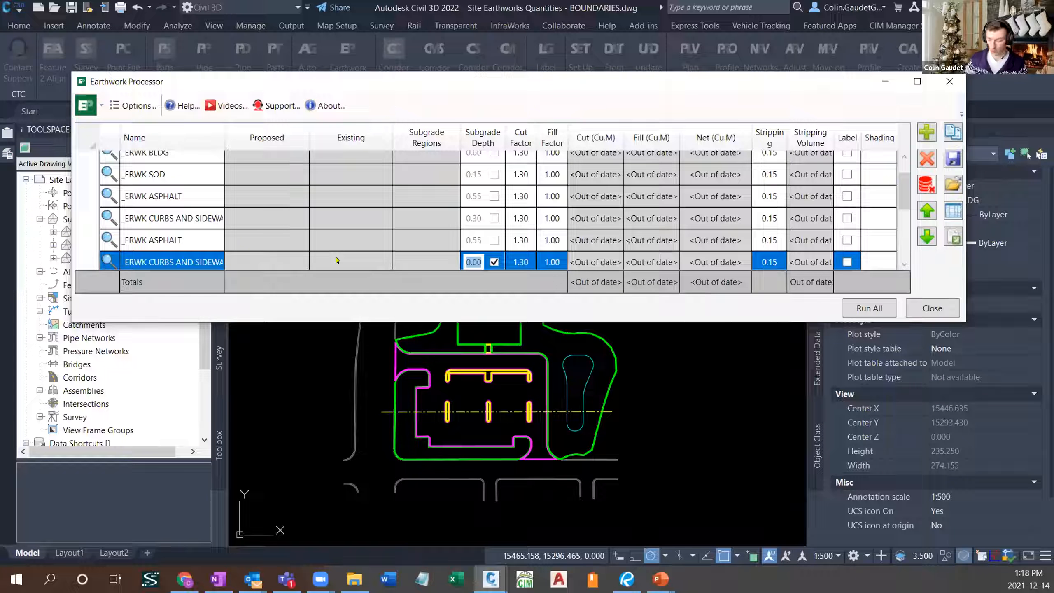
{"action": "type", "text": "0.25"}
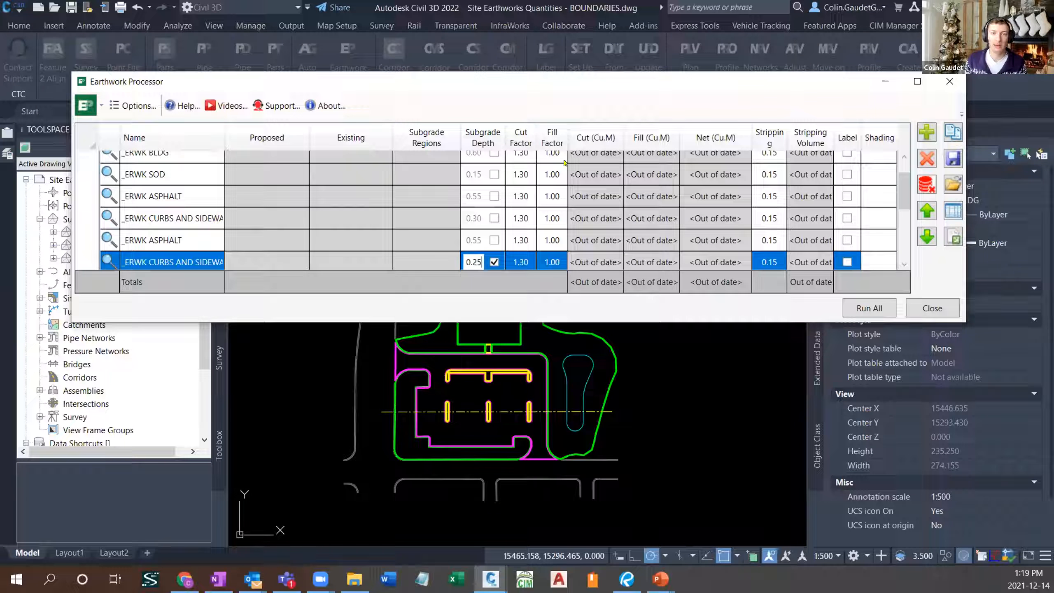
- Turn on labels for the _ERWK SOD region and the first curbs and sidewalk region, leaving _ERWK BLDG unlabelled
{"action": "scroll", "coordinate": [648, 261], "scroll_direction": "up", "scroll_amount": 2}
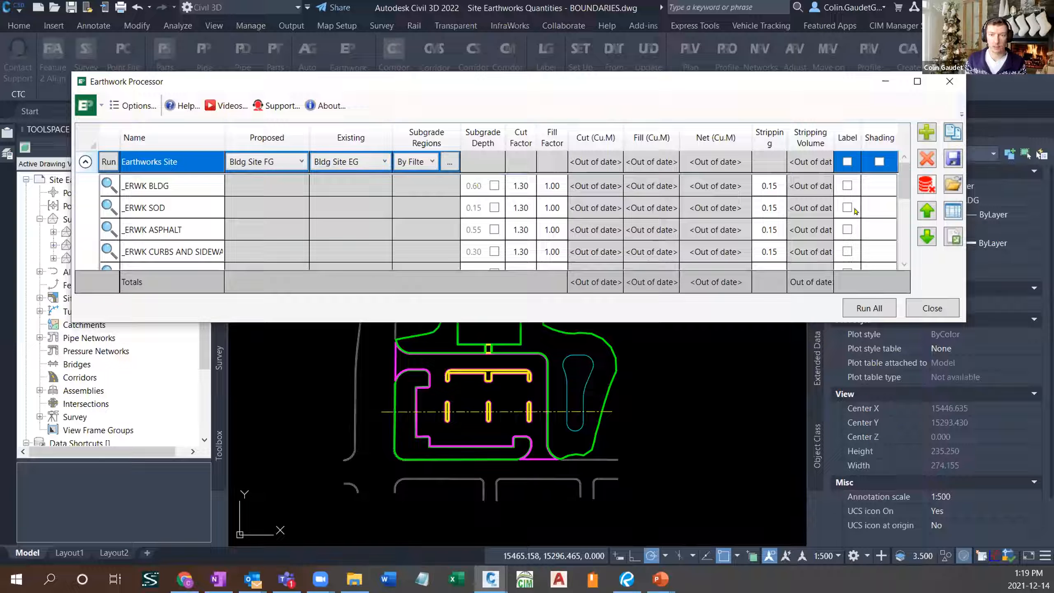
{"action": "left_click", "coordinate": [847, 184]}
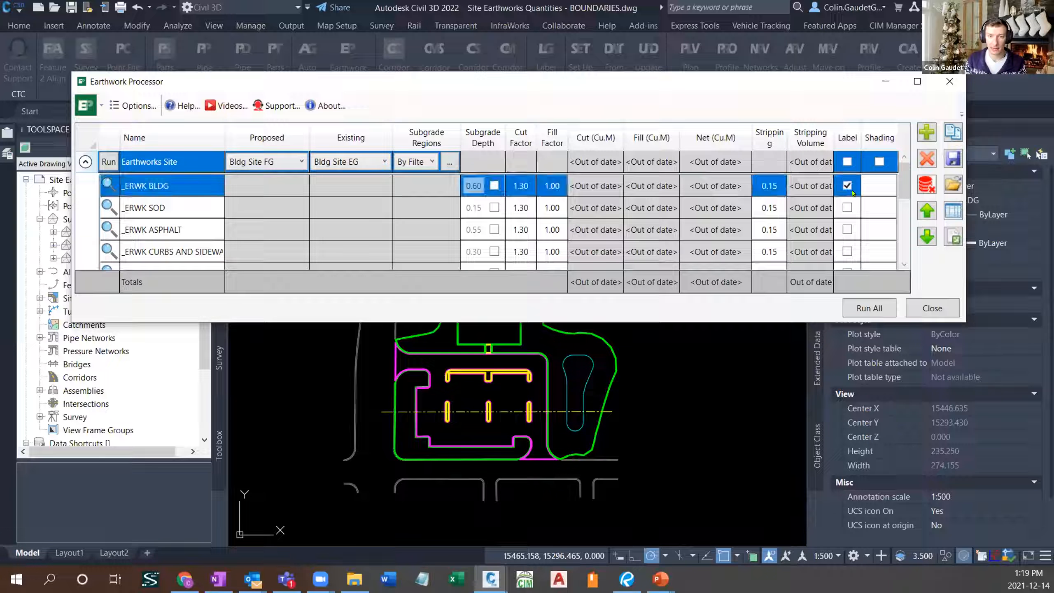
{"action": "left_click", "coordinate": [847, 207]}
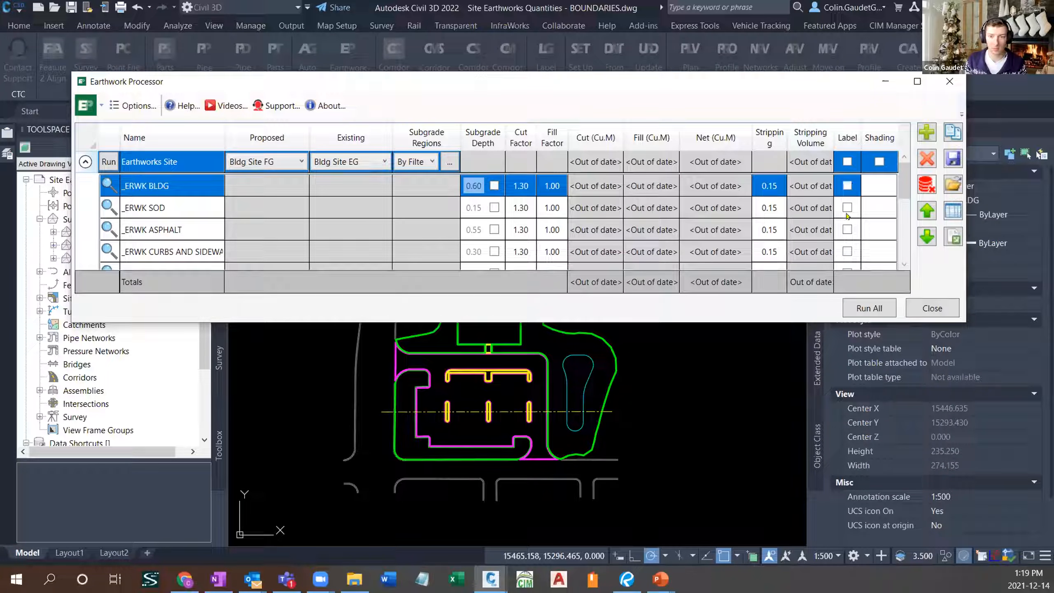
{"action": "left_click", "coordinate": [847, 257]}
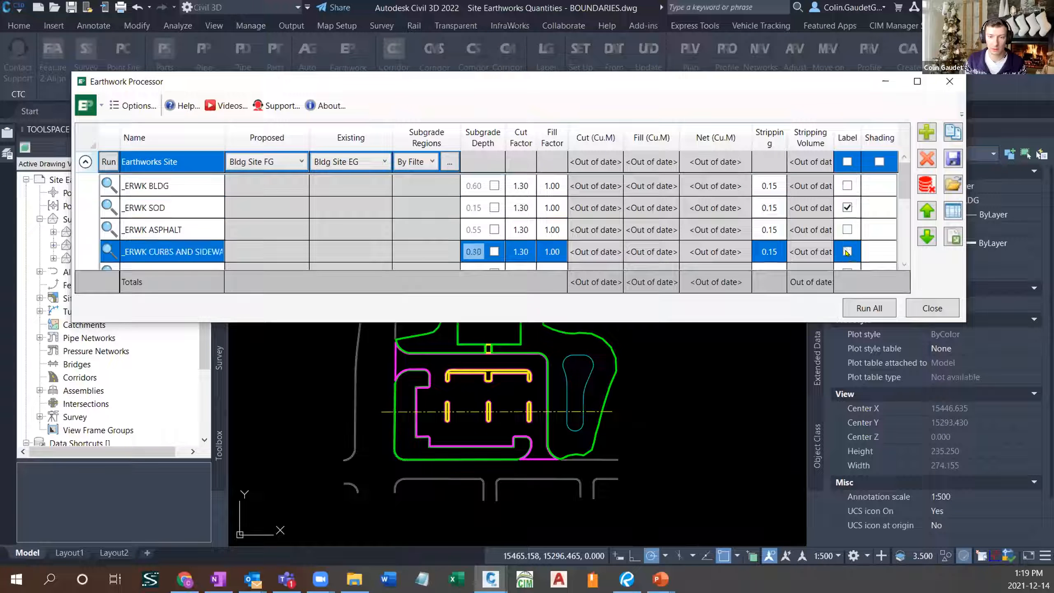
{"action": "left_click", "coordinate": [847, 252]}
{"action": "scroll", "coordinate": [633, 218], "scroll_direction": "down", "scroll_amount": 1}
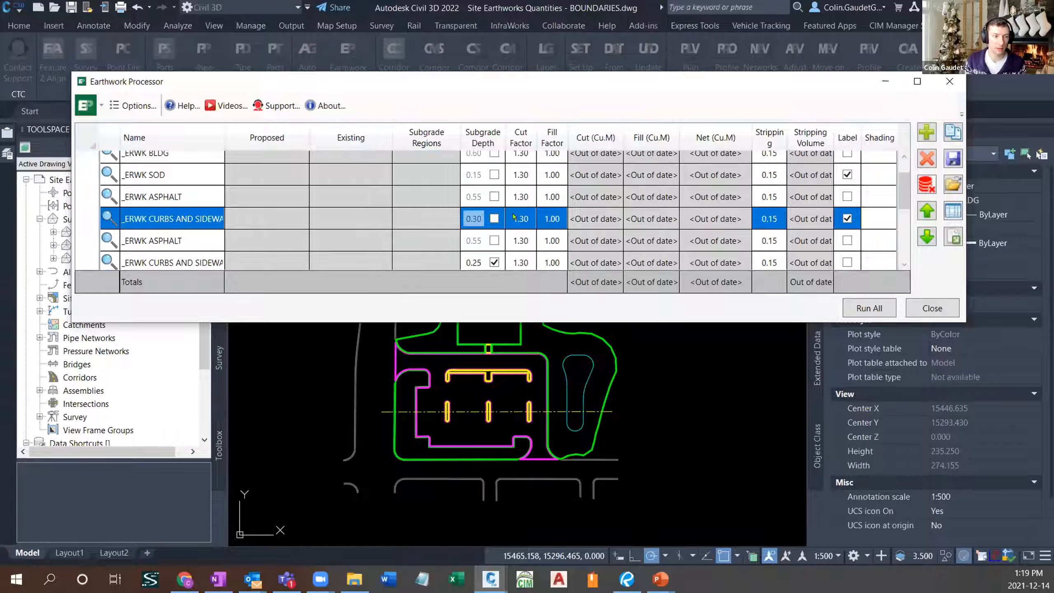
- Turn on the label for the second _ERWK ASPHALT region and run the Earthworks Site volume calculation
{"action": "left_click", "coordinate": [847, 241]}
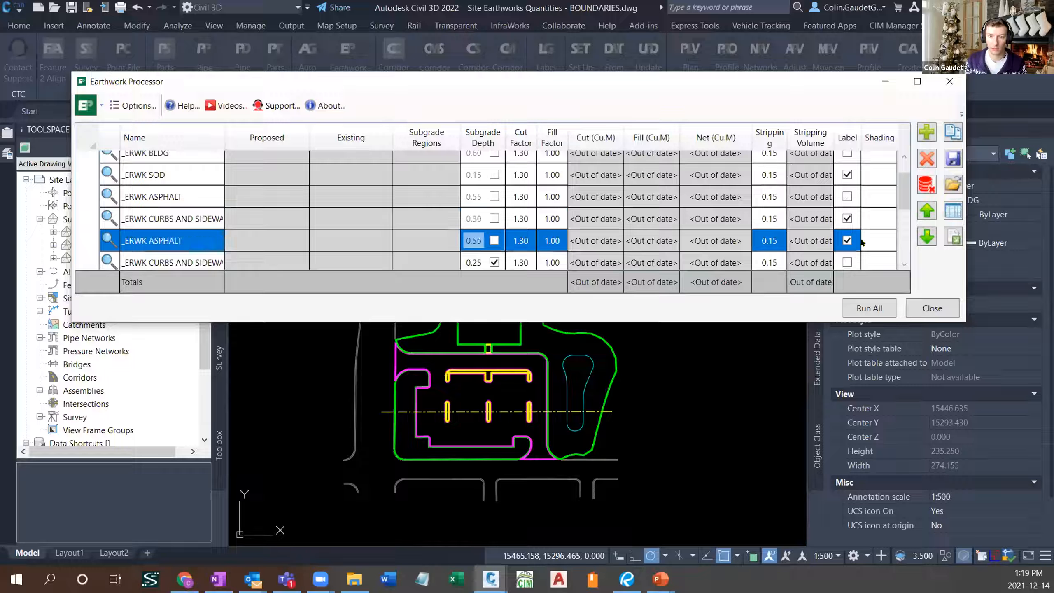
{"action": "scroll", "coordinate": [274, 214], "scroll_direction": "up", "scroll_amount": 1}
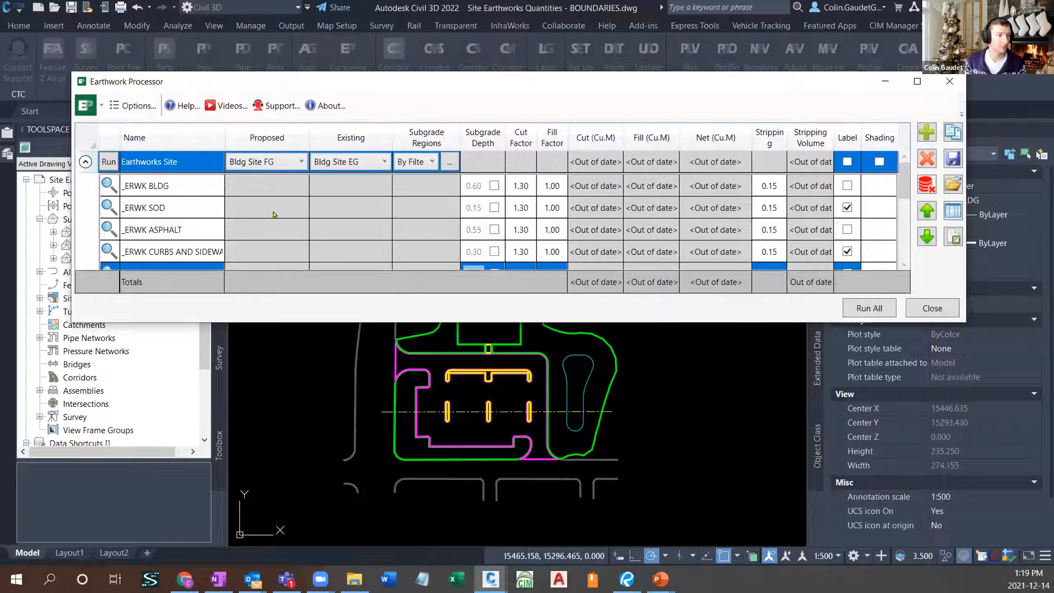
{"action": "left_click", "coordinate": [109, 162]}
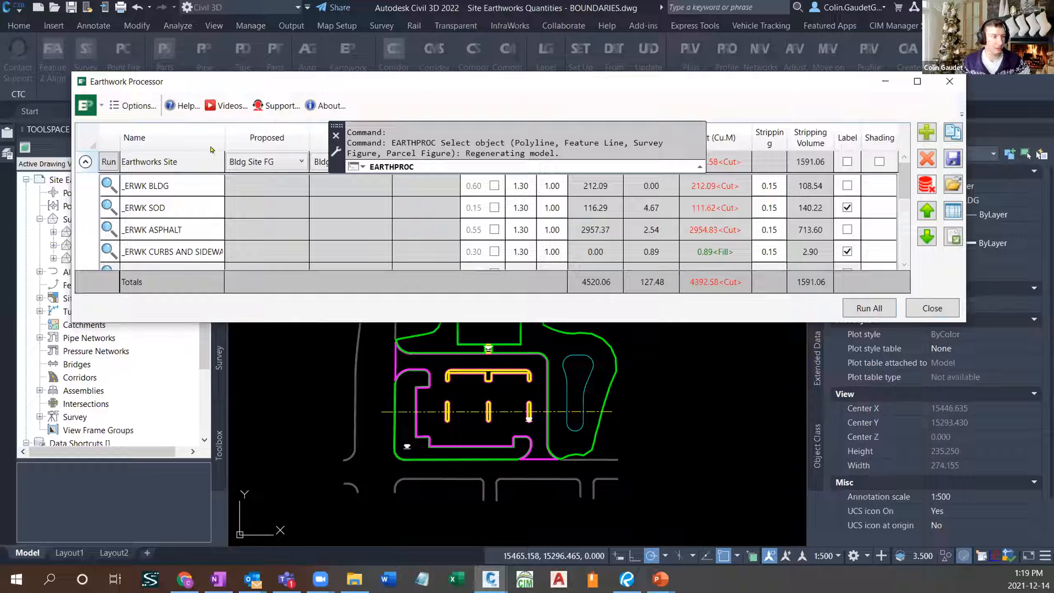
- Create an AutoCAD table of the Earthworks Site quantities in the empty area east of the site plan
{"action": "left_click", "coordinate": [152, 162]}
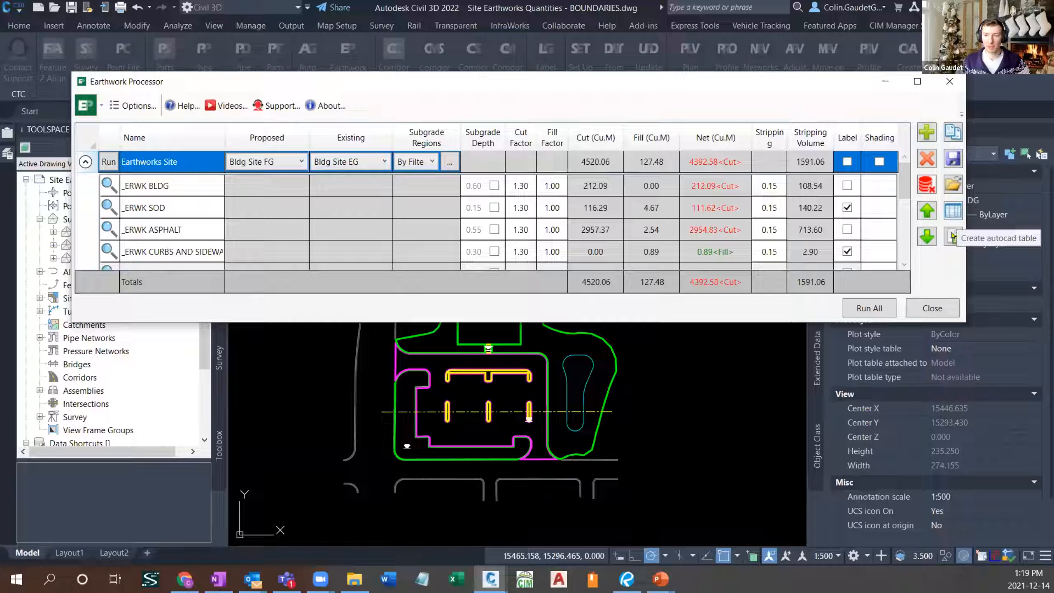
{"action": "left_click", "coordinate": [954, 210]}
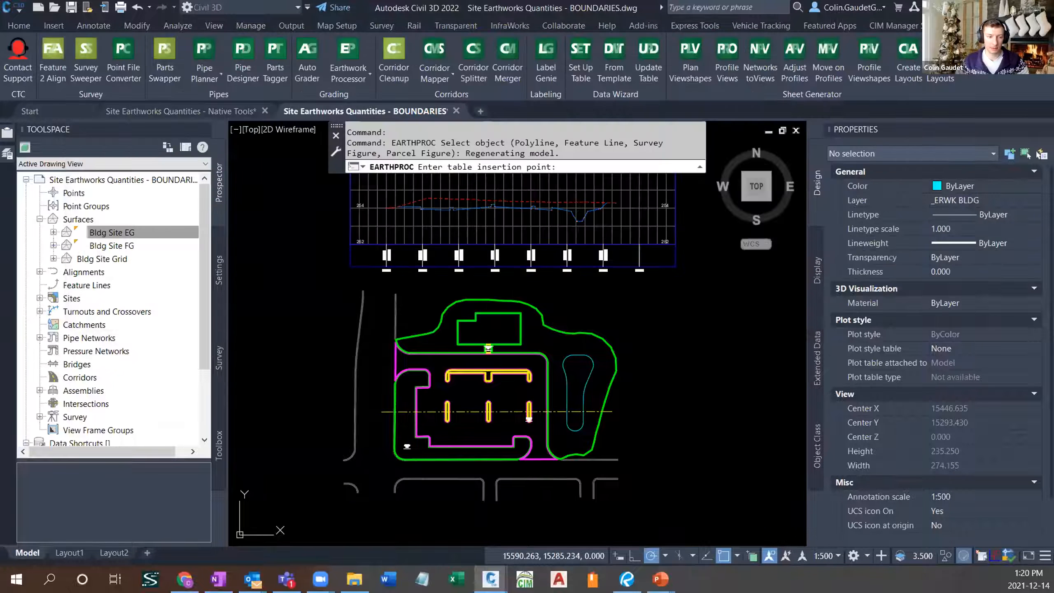
{"action": "left_click", "coordinate": [651, 380]}
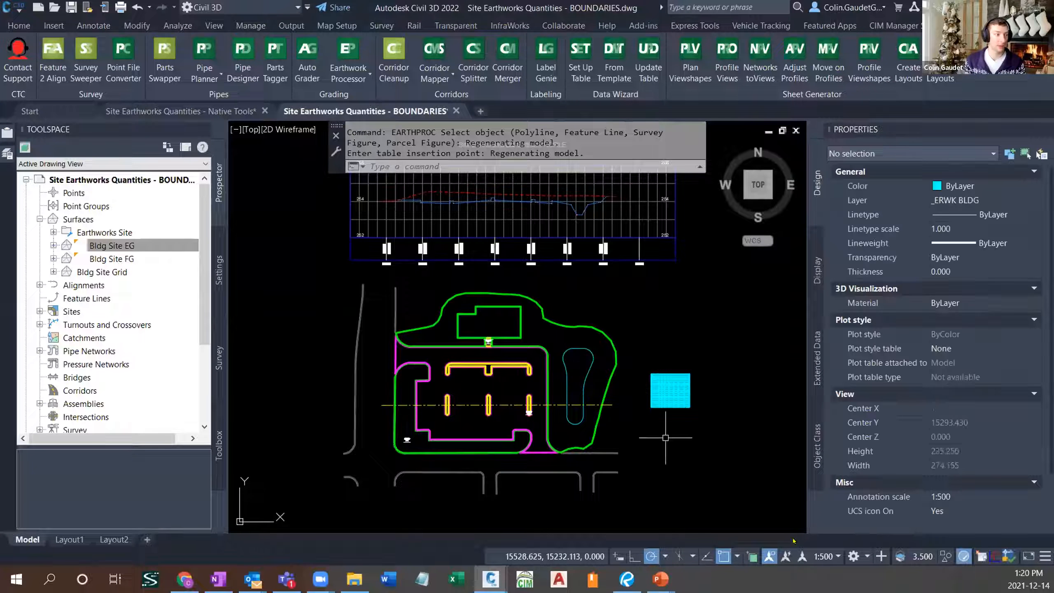
- Examine the inserted Earthwork table's cut, fill, net and stripping volumes for each subgrade region
{"action": "scroll", "coordinate": [674, 392], "scroll_direction": "up", "scroll_amount": 6}
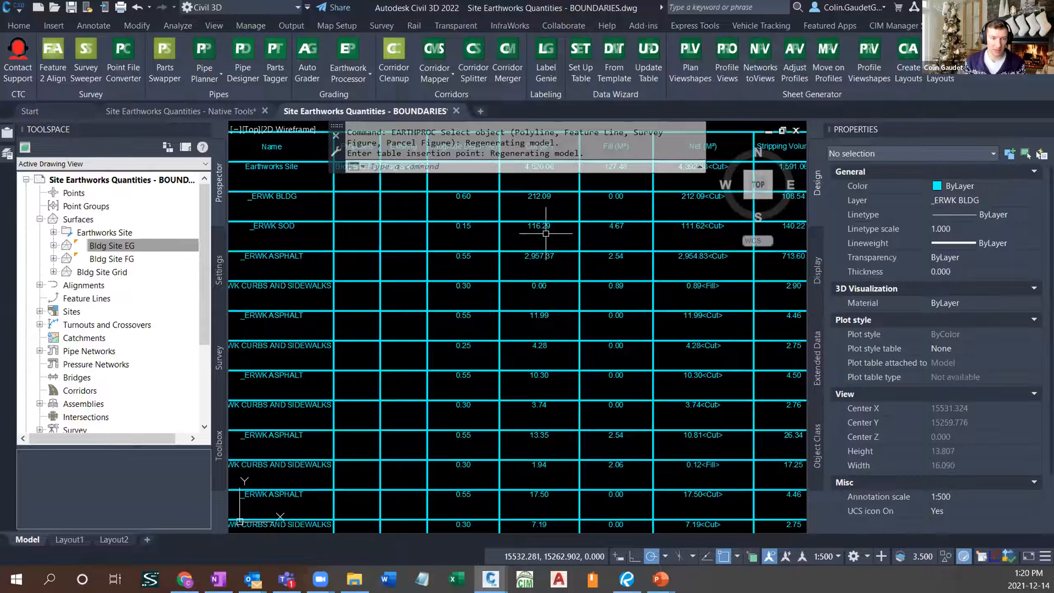
{"action": "middle_click_drag", "start_coordinate": [547, 237], "coordinate": [612, 321]}
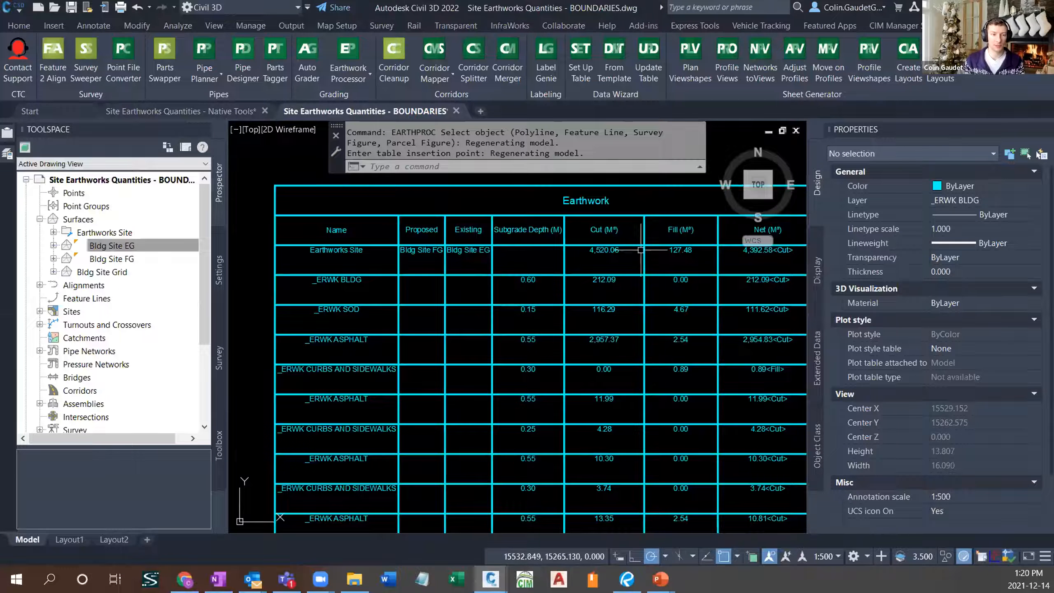
{"action": "scroll", "coordinate": [681, 239], "scroll_direction": "down", "scroll_amount": 5}
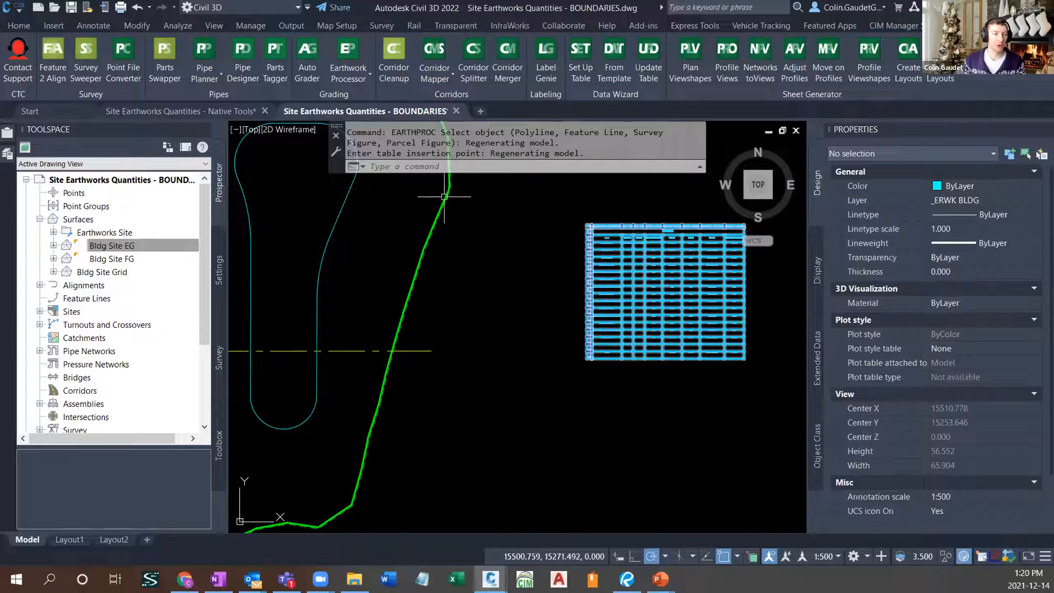
{"action": "scroll", "coordinate": [631, 236], "scroll_direction": "down", "scroll_amount": 5}
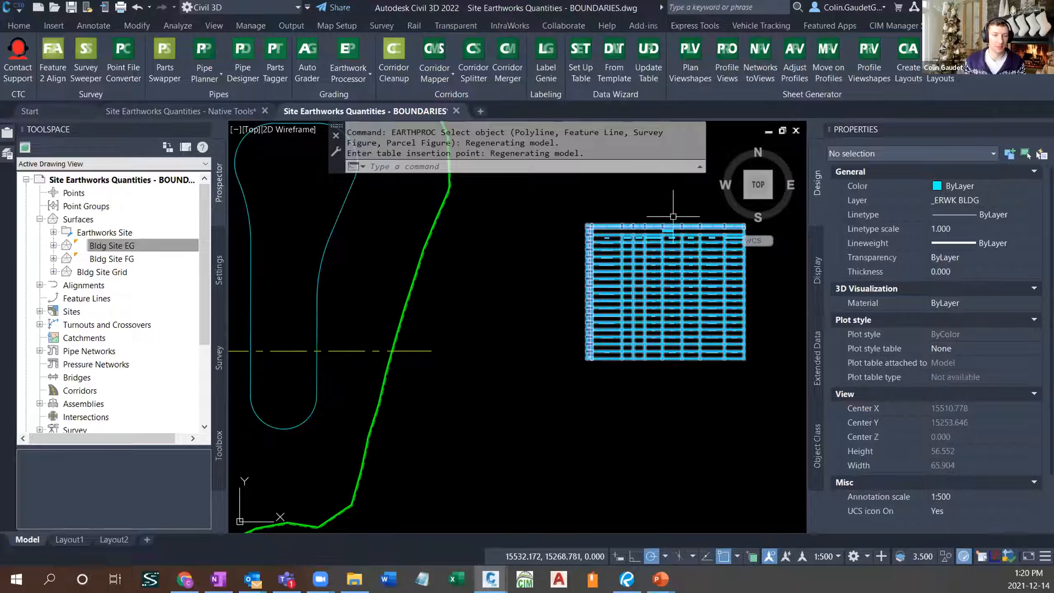
{"action": "mouse_move", "coordinate": [660, 207]}
{"action": "middle_mouse_down"}
{"action": "mouse_move", "coordinate": [579, 265]}
{"action": "mouse_move", "coordinate": [633, 315]}
{"action": "middle_mouse_up"}
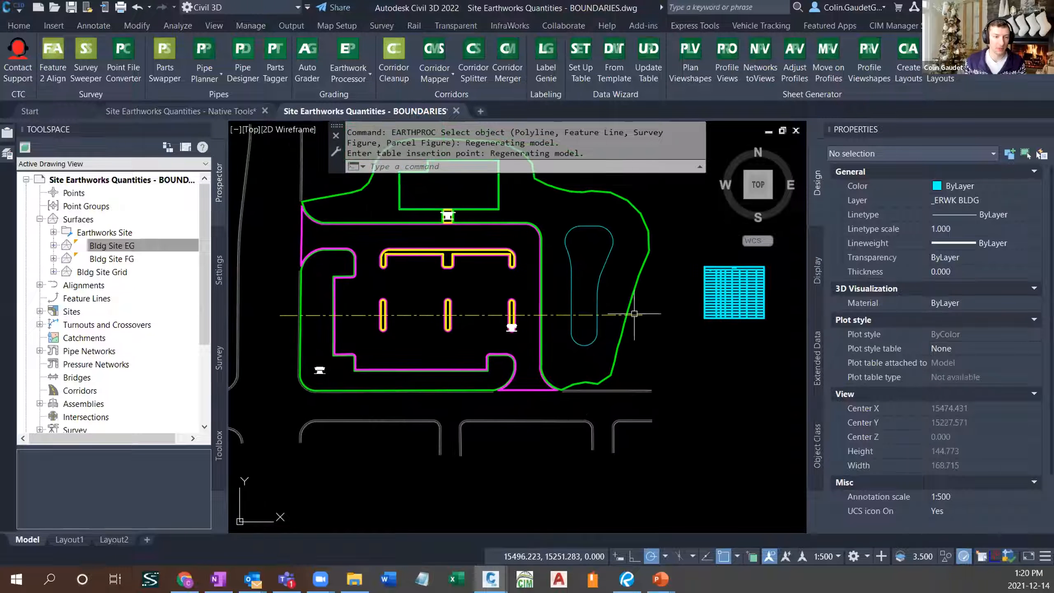
- Inspect the _ERWK SOD volume label in the southwest sod area and its text properties, leaving it deselected
{"action": "scroll", "coordinate": [608, 248], "scroll_direction": "down", "scroll_amount": 1}
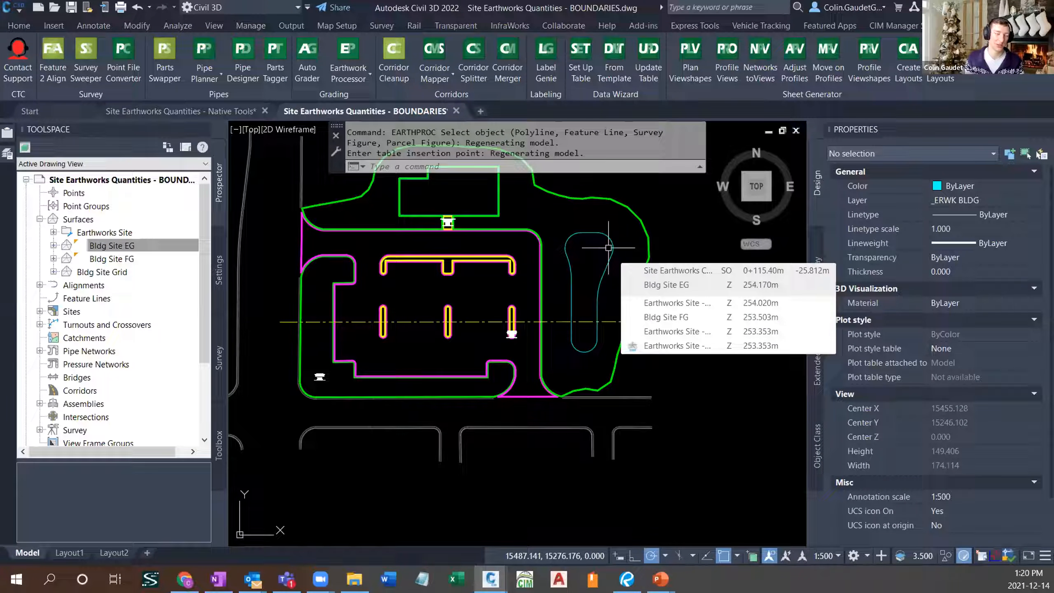
{"action": "left_click", "coordinate": [609, 247]}
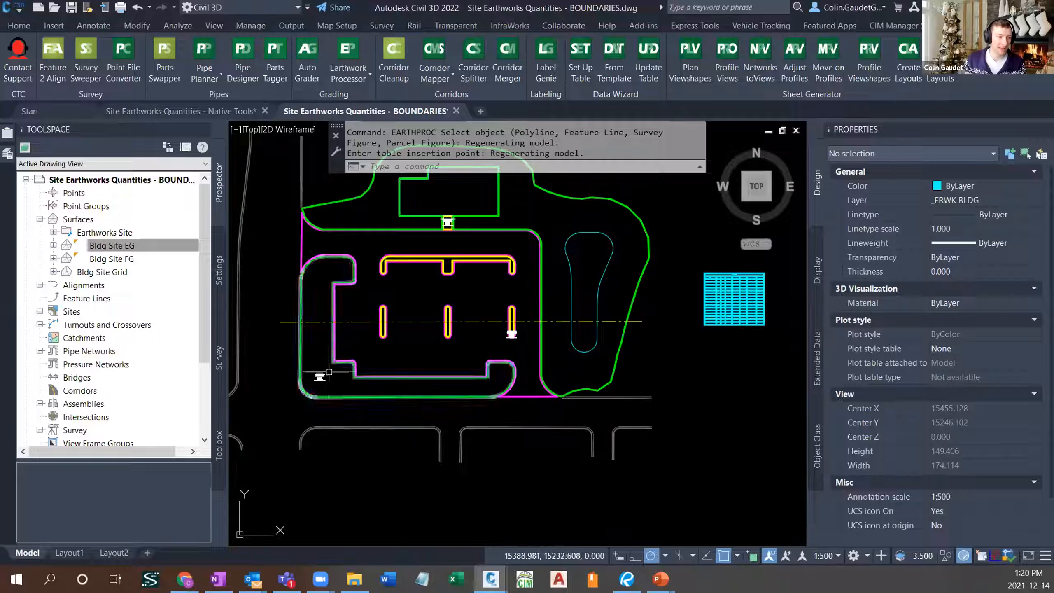
{"action": "scroll", "coordinate": [316, 383], "scroll_direction": "up", "scroll_amount": 5}
{"action": "scroll", "coordinate": [314, 384], "scroll_direction": "up", "scroll_amount": 4}
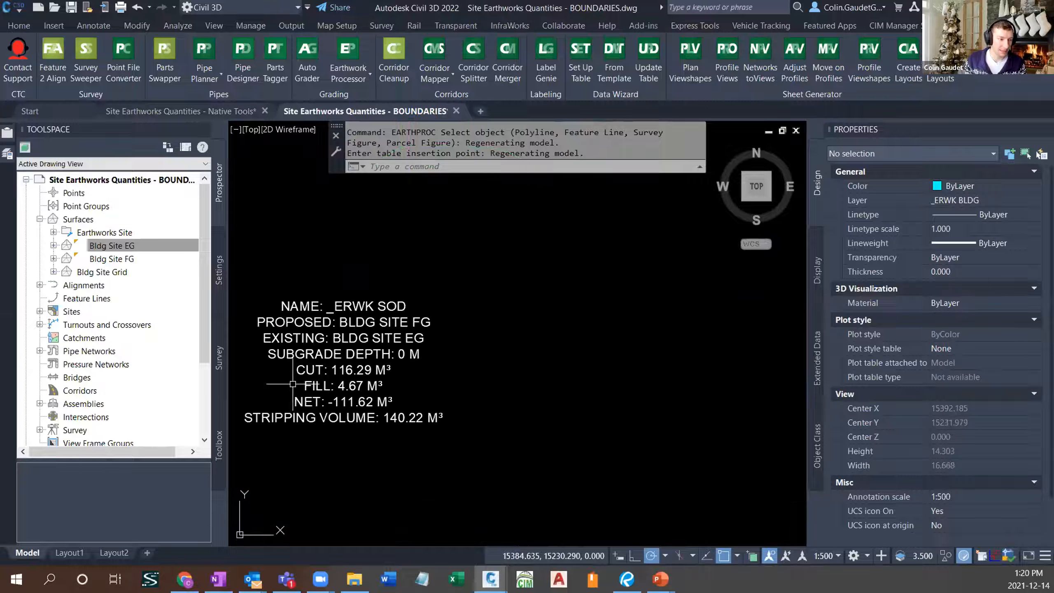
{"action": "middle_click_drag", "start_coordinate": [293, 384], "coordinate": [373, 378]}
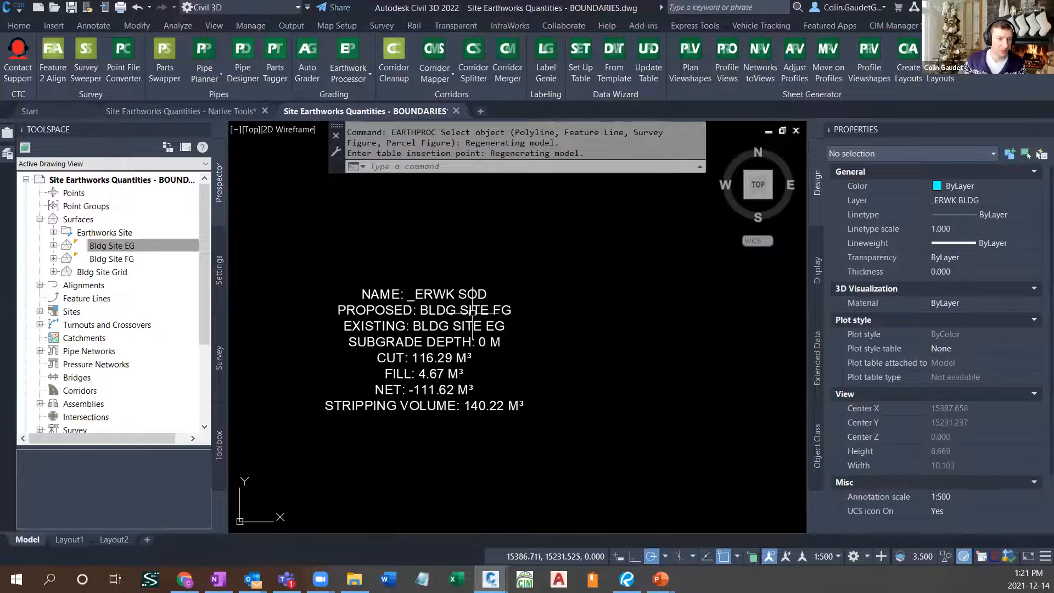
{"action": "left_click", "coordinate": [425, 385]}
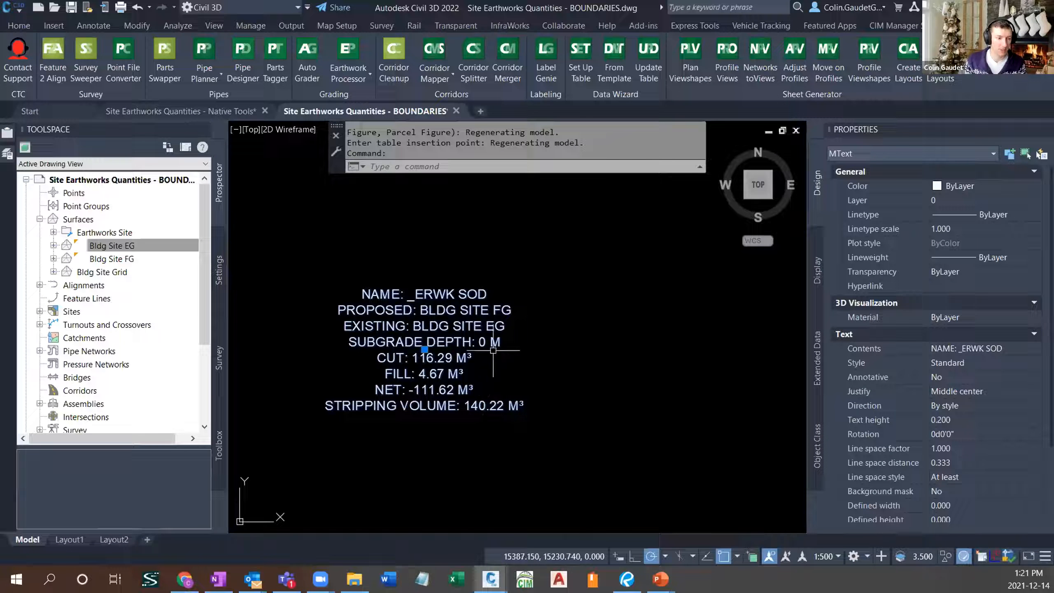
{"action": "scroll", "coordinate": [412, 452], "scroll_direction": "down", "scroll_amount": 4}
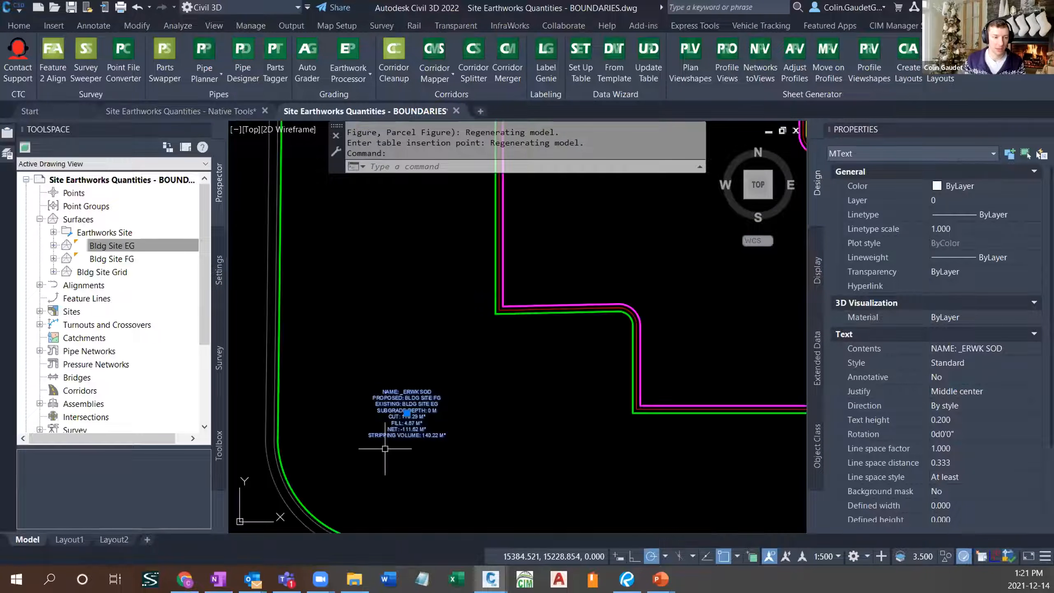
{"action": "scroll", "coordinate": [424, 415], "scroll_direction": "up", "scroll_amount": 4}
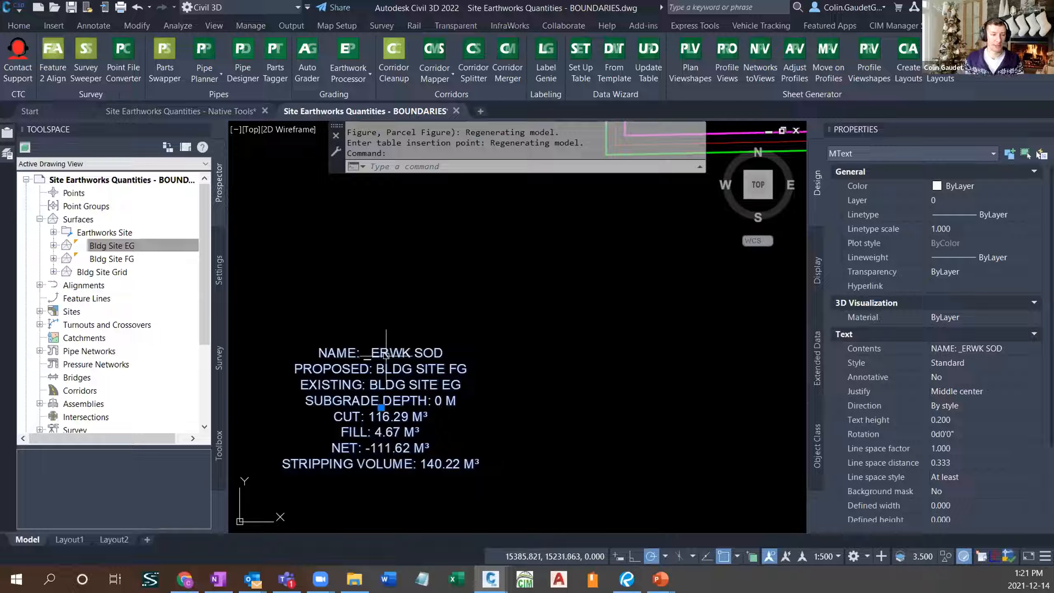
{"action": "scroll", "coordinate": [337, 339], "scroll_direction": "down", "scroll_amount": 8}
{"action": "middle_click_drag", "start_coordinate": [515, 250], "coordinate": [469, 396]}
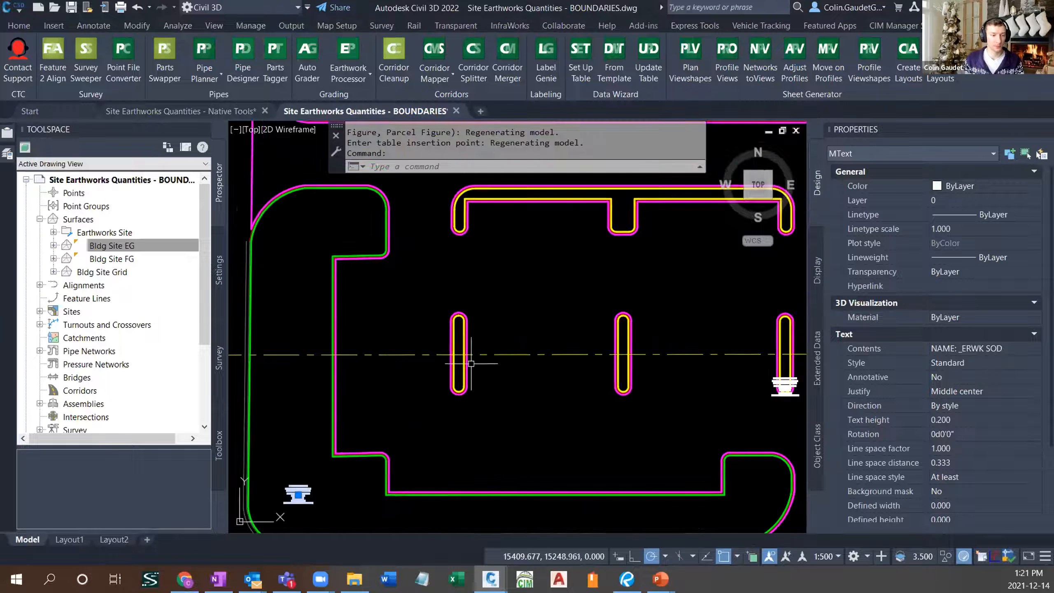
{"action": "scroll", "coordinate": [473, 369], "scroll_direction": "down", "scroll_amount": 2}
{"action": "key", "text": "Escape"}
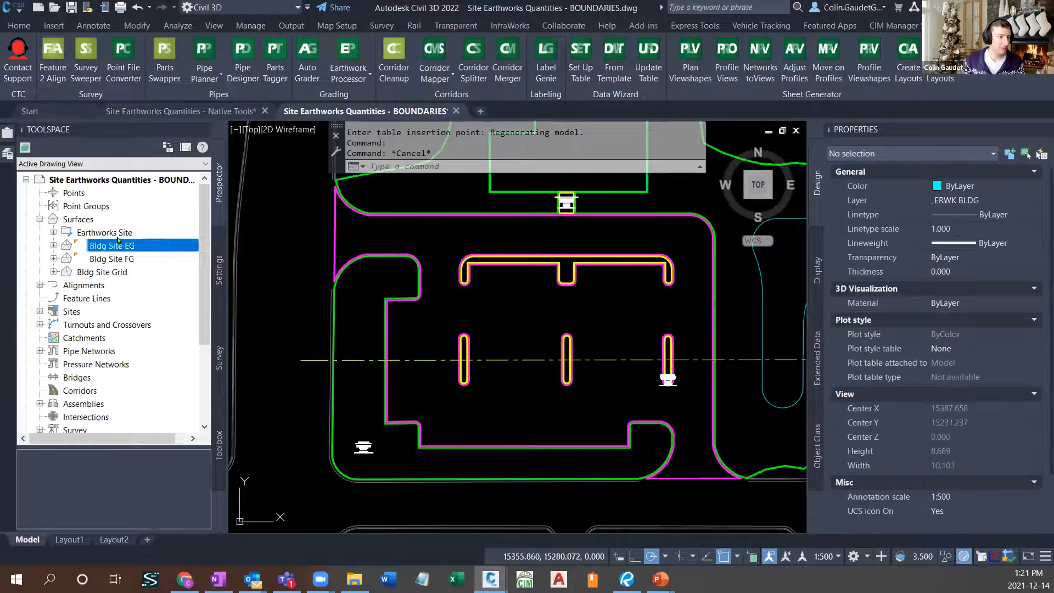
- Expand the Earthworks Site surface folder and look through the depth, earthwork, stripping and subgrade surfaces it holds
{"action": "left_click", "coordinate": [133, 234]}
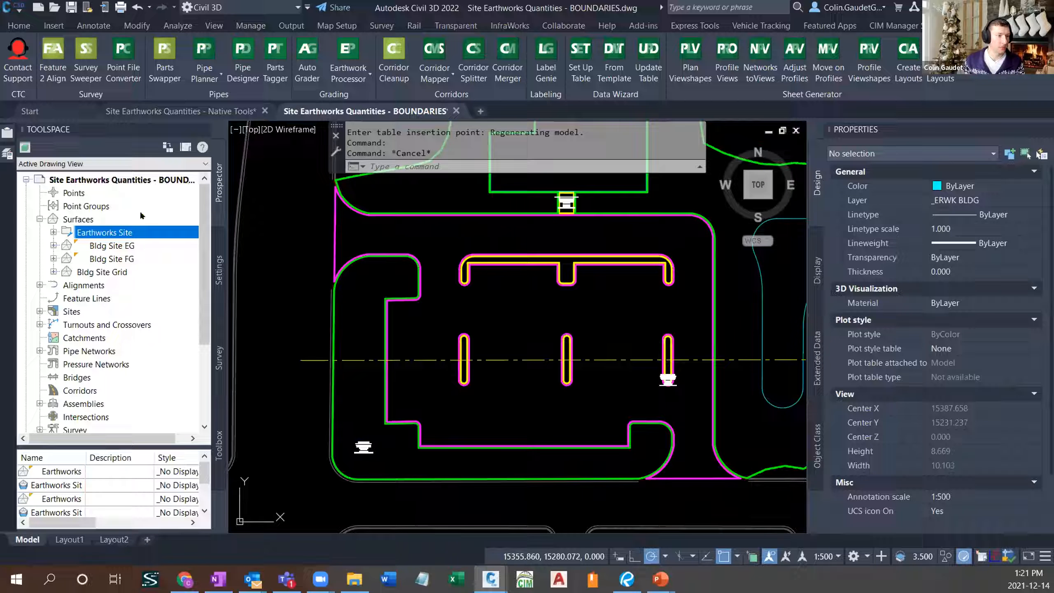
{"action": "left_click", "coordinate": [54, 233]}
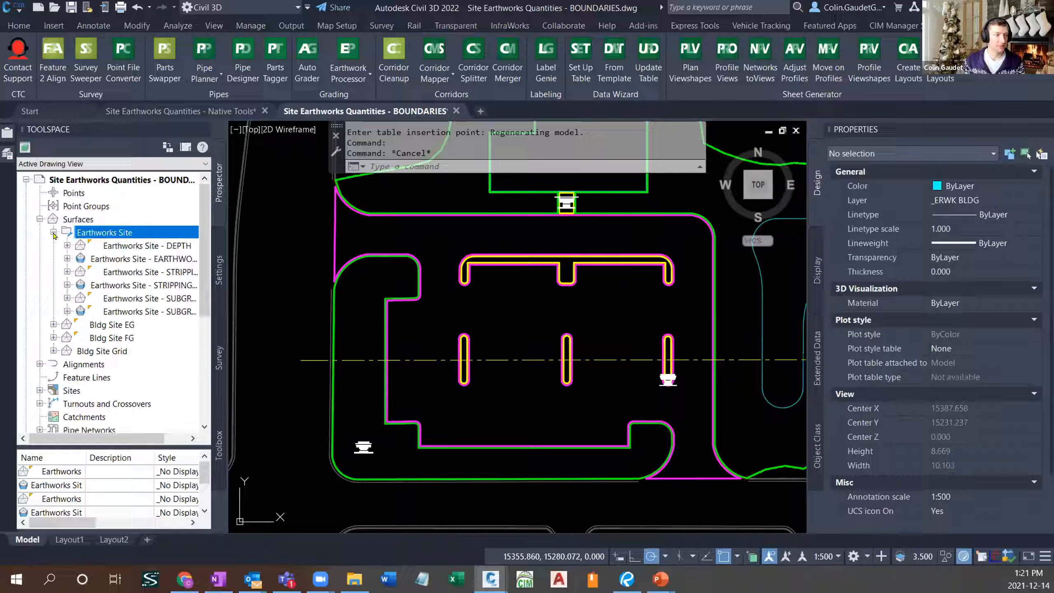
{"action": "left_click", "coordinate": [136, 245]}
{"action": "left_click", "coordinate": [141, 258]}
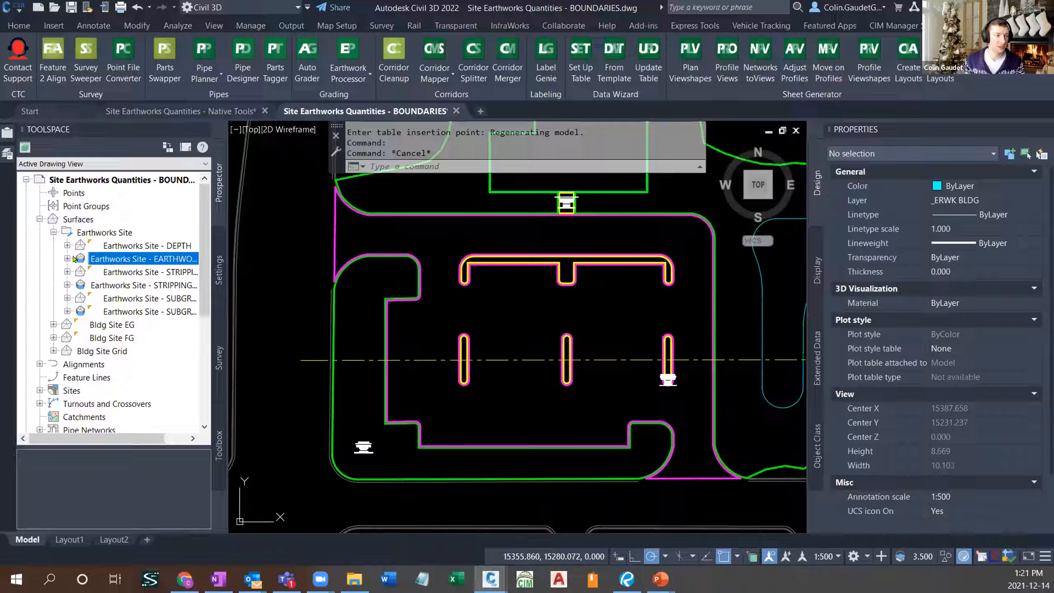
{"action": "left_click", "coordinate": [136, 245]}
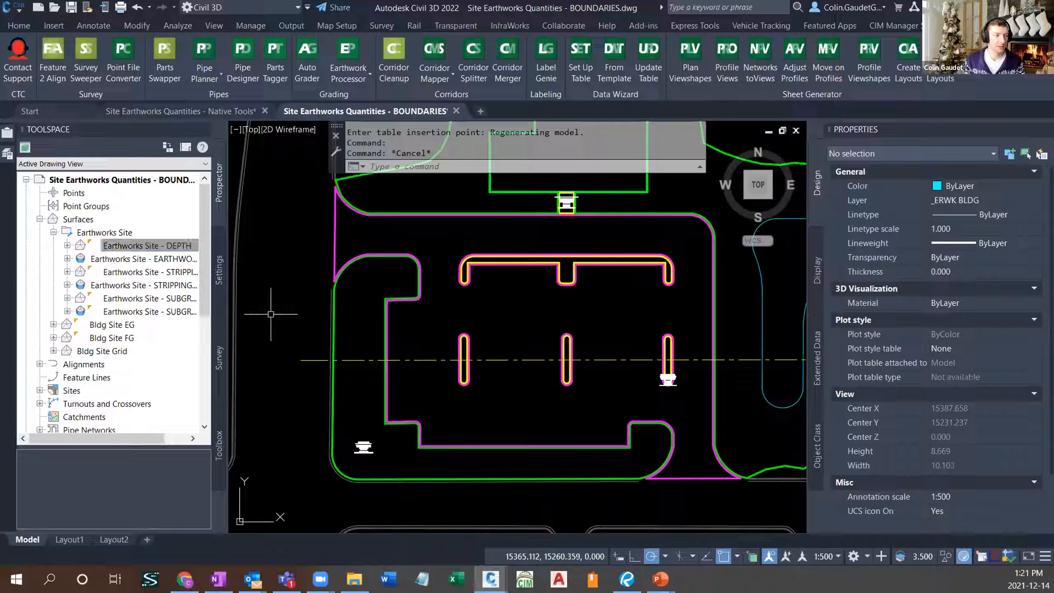
{"action": "left_click", "coordinate": [105, 232]}
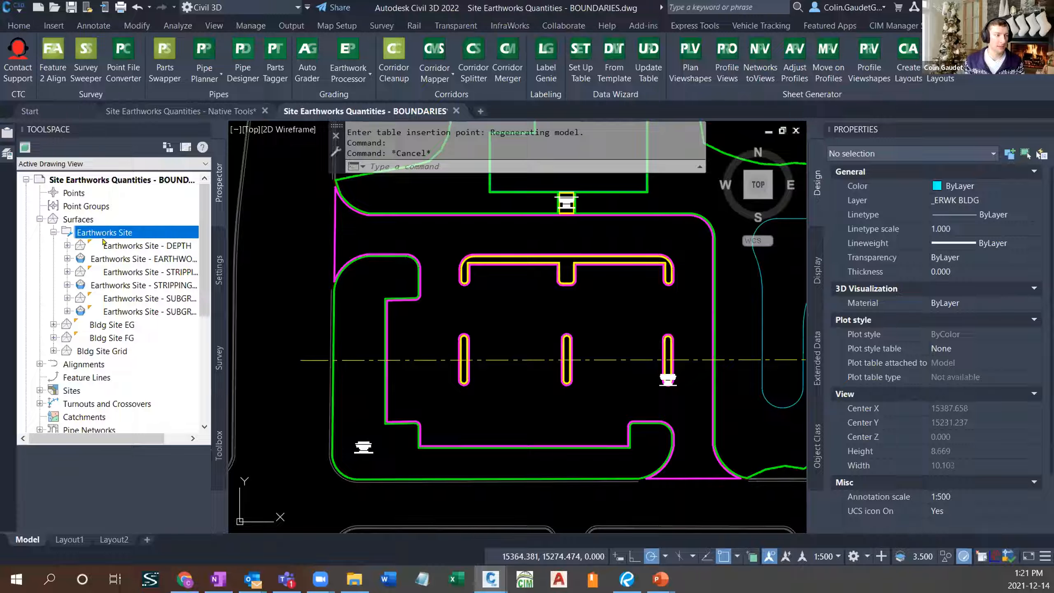
- Start a profile from surface for the Site Earthworks Cut Section alignment, adding the Earthworks Site - STRIPPING and Earthworks Site - SUBGRADE surfaces
{"action": "scroll", "coordinate": [651, 307], "scroll_direction": "down", "scroll_amount": 10}
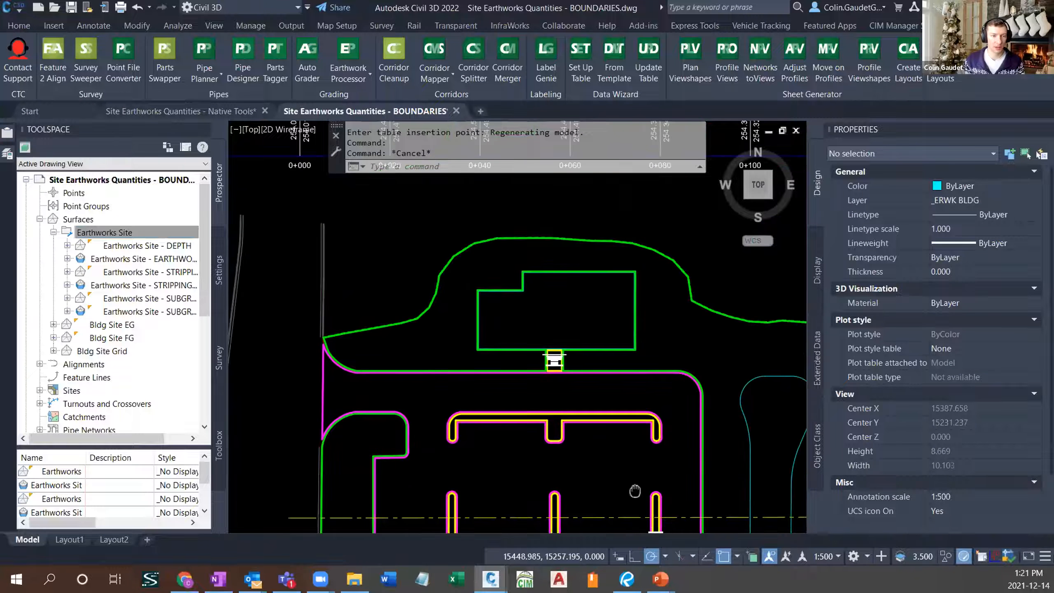
{"action": "middle_click_drag", "start_coordinate": [635, 258], "coordinate": [566, 483]}
{"action": "scroll", "coordinate": [558, 413], "scroll_direction": "down", "scroll_amount": 2}
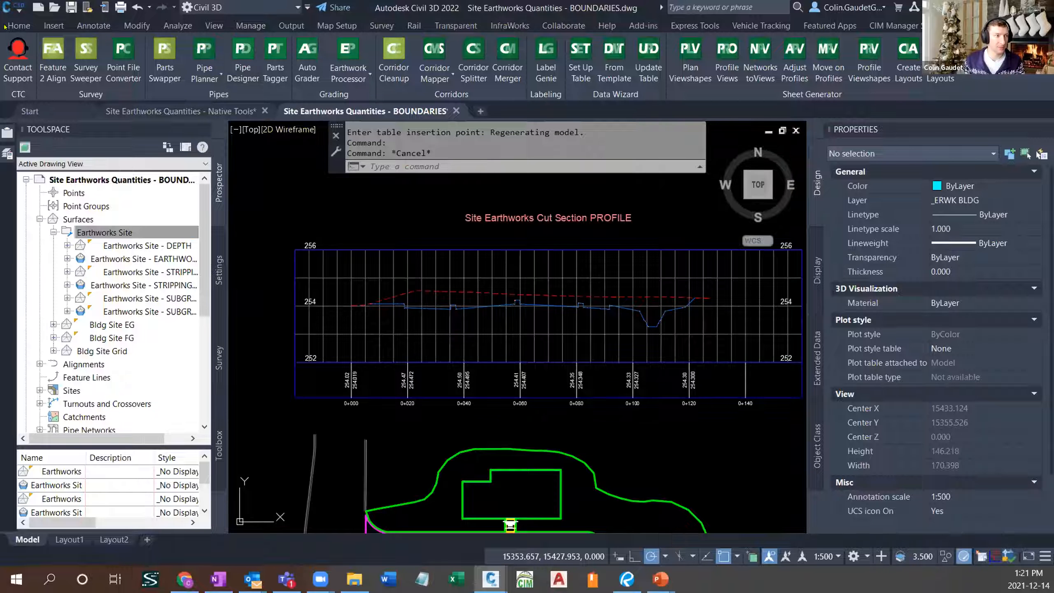
{"action": "left_click", "coordinate": [19, 25]}
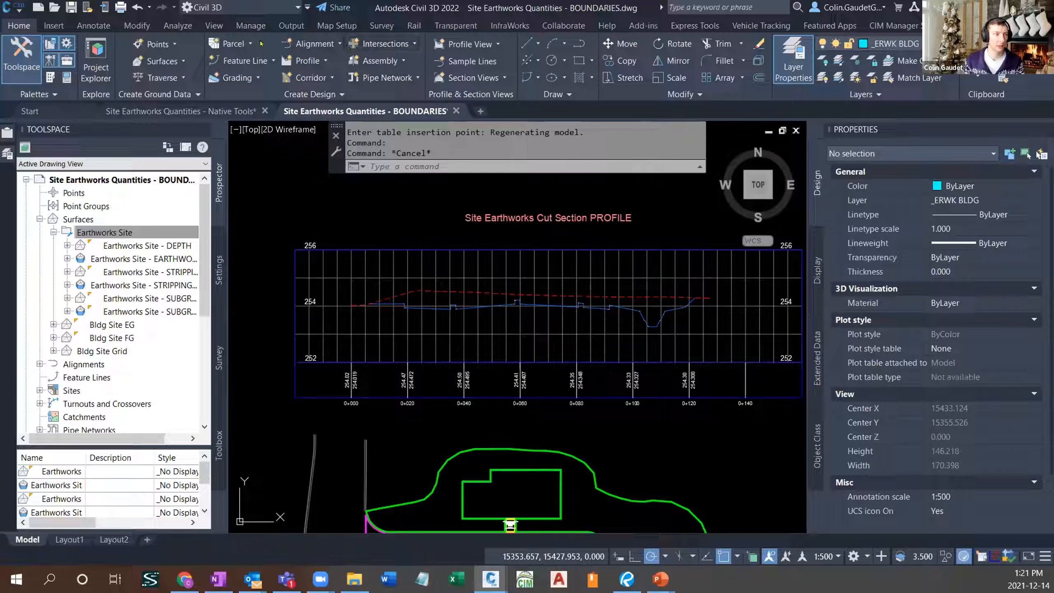
{"action": "left_click", "coordinate": [315, 61]}
{"action": "left_click", "coordinate": [345, 82]}
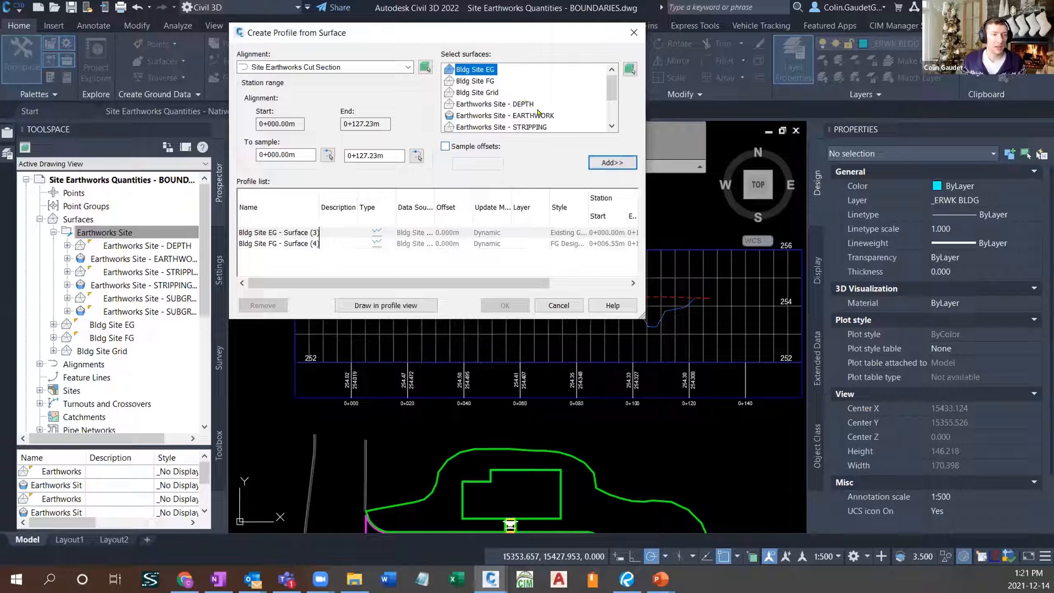
{"action": "left_click", "coordinate": [545, 128]}
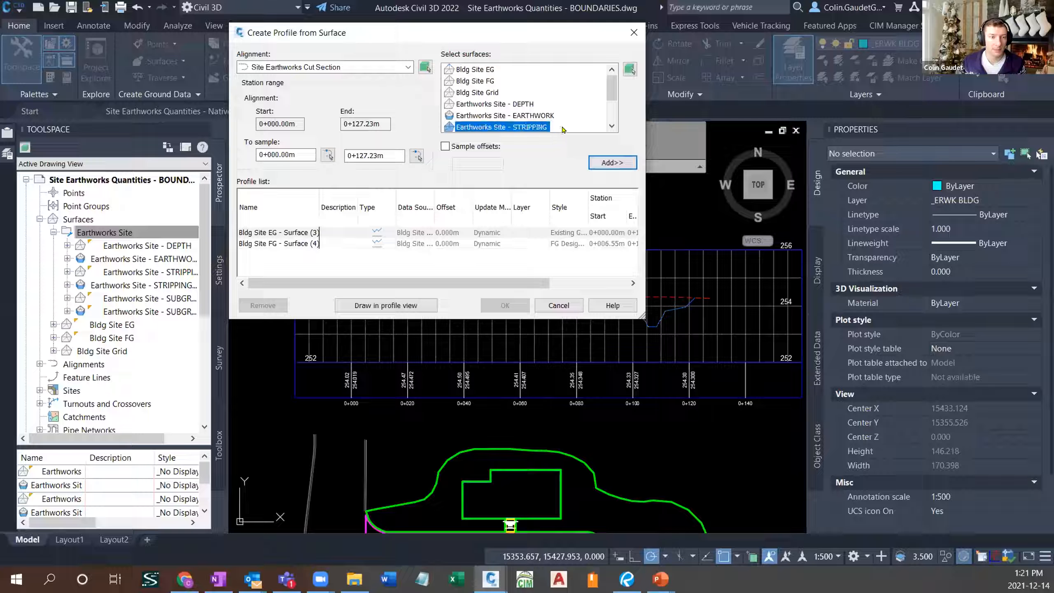
{"action": "left_click", "coordinate": [612, 163]}
{"action": "left_click", "coordinate": [611, 127]}
{"action": "left_click", "coordinate": [611, 127]}
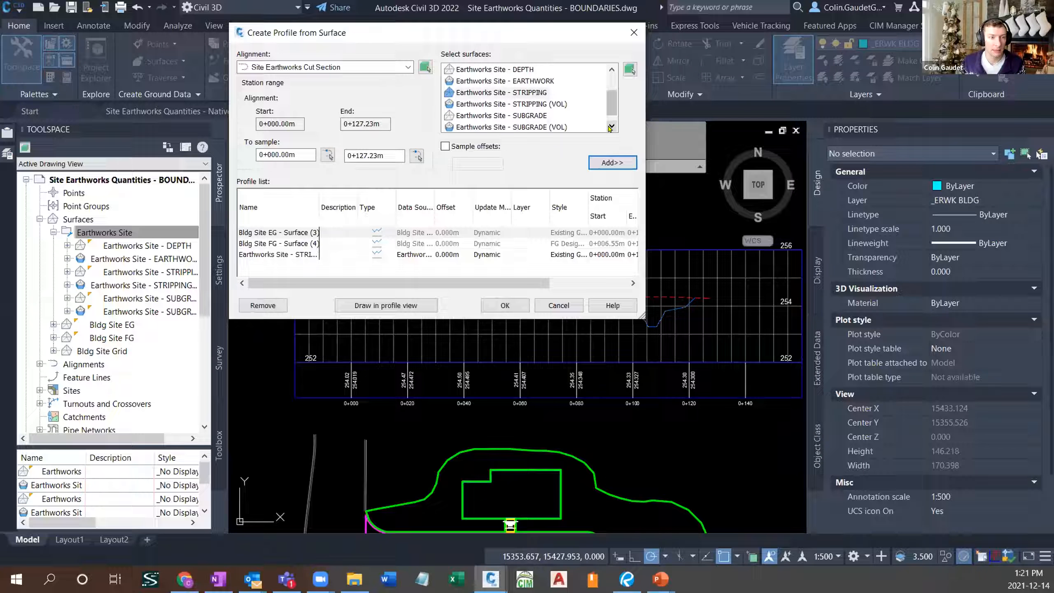
{"action": "left_click", "coordinate": [505, 115]}
{"action": "left_click", "coordinate": [612, 162]}
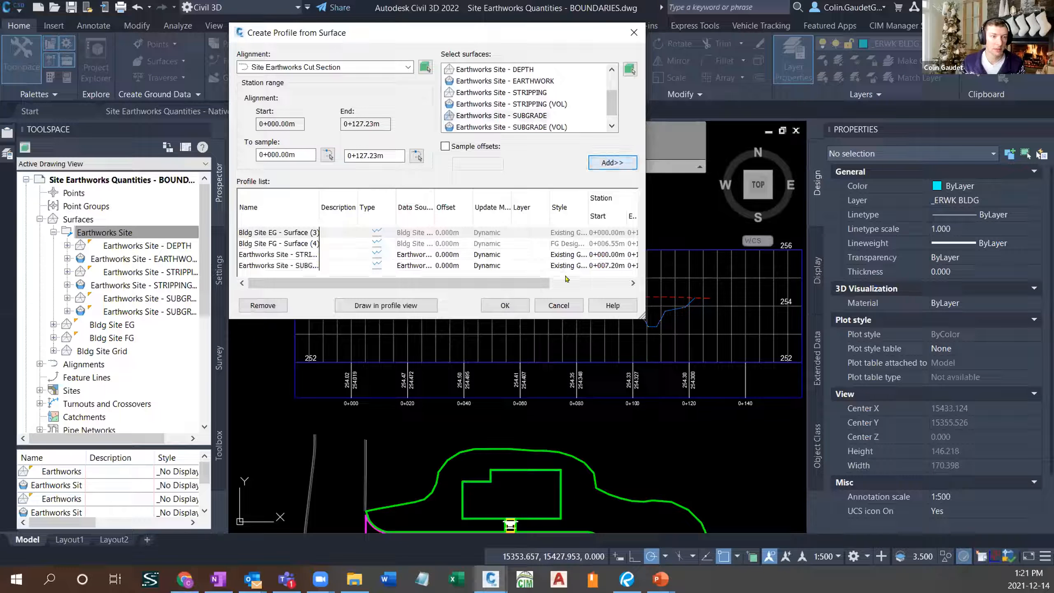
- Assign the TOPSOIL STRIPPING profile style to the Earthworks Site - STRIPPING profile
{"action": "left_click", "coordinate": [559, 254]}
{"action": "left_click", "coordinate": [565, 254]}
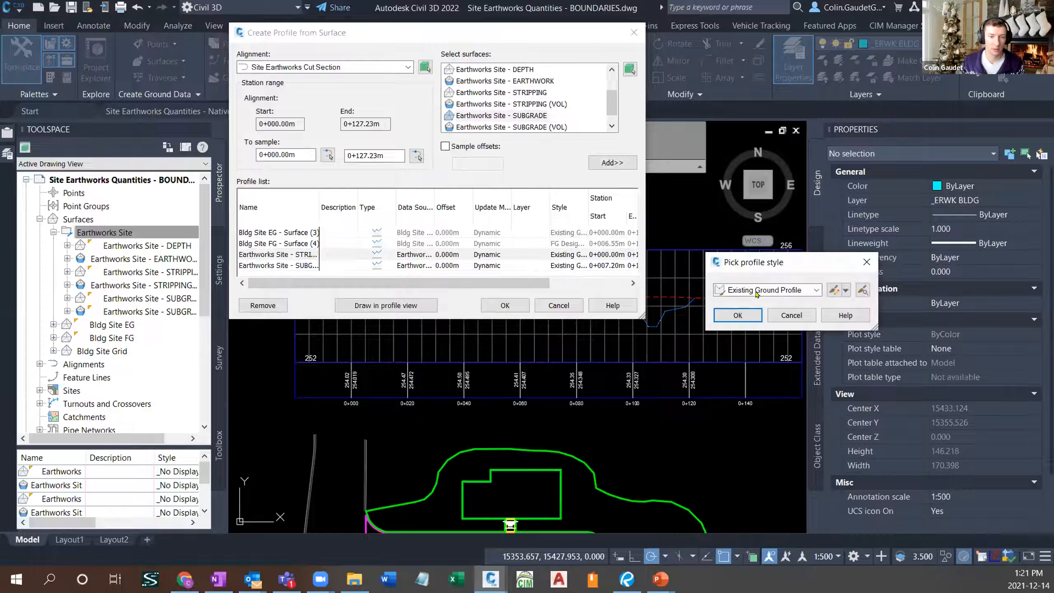
{"action": "left_click", "coordinate": [767, 290]}
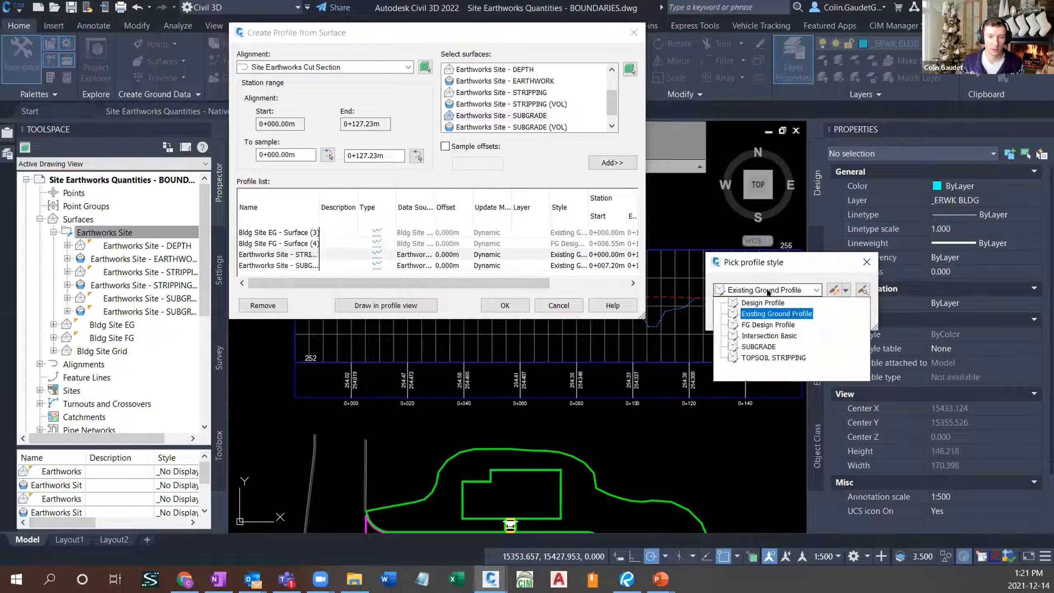
{"action": "left_click", "coordinate": [774, 357]}
{"action": "left_click", "coordinate": [736, 316]}
- Assign the SUBGRADE profile style to the Earthworks Site - SUBGRADE profile and create the surface profiles
{"action": "left_click", "coordinate": [566, 265]}
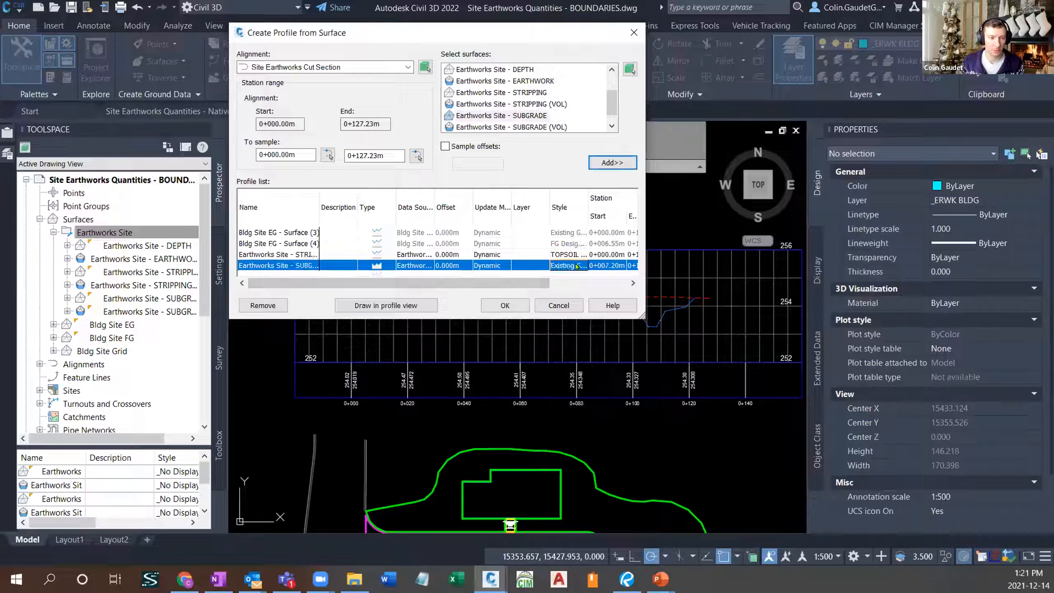
{"action": "left_click", "coordinate": [566, 265]}
{"action": "left_click", "coordinate": [756, 290]}
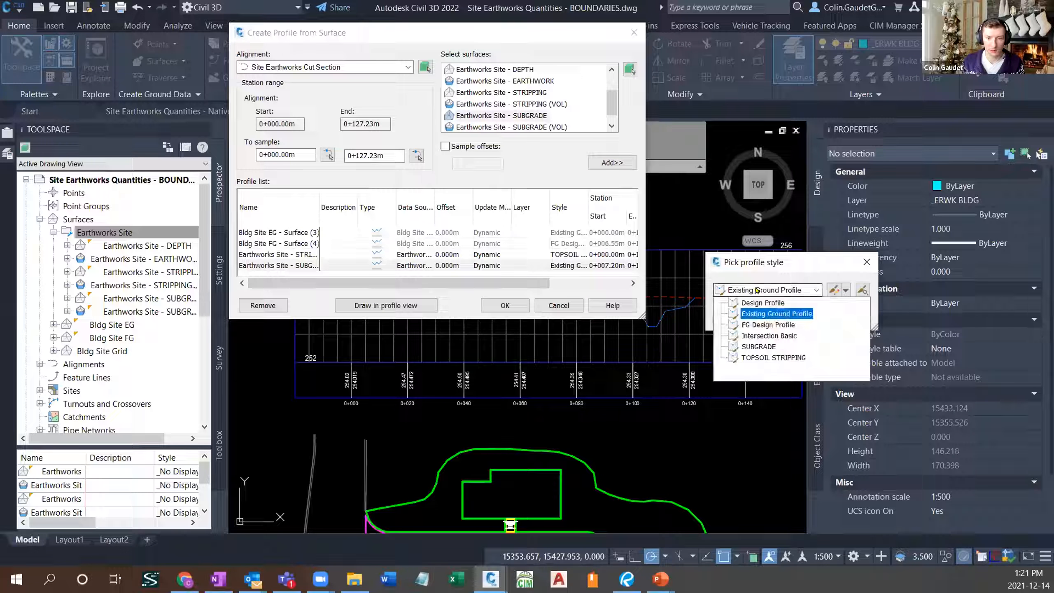
{"action": "left_click", "coordinate": [768, 348]}
{"action": "left_click", "coordinate": [737, 315]}
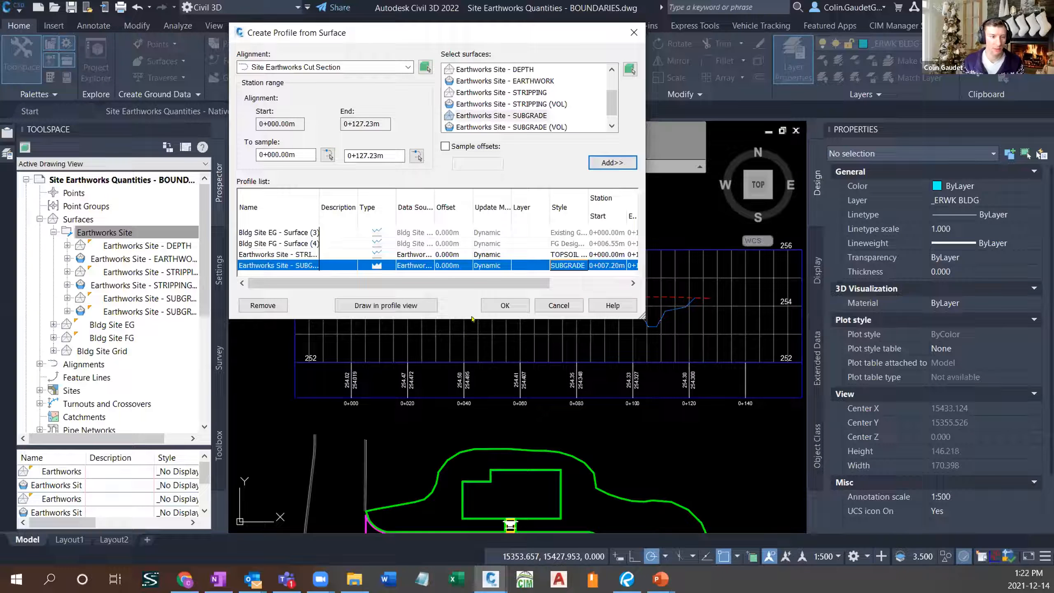
{"action": "left_click", "coordinate": [505, 305]}
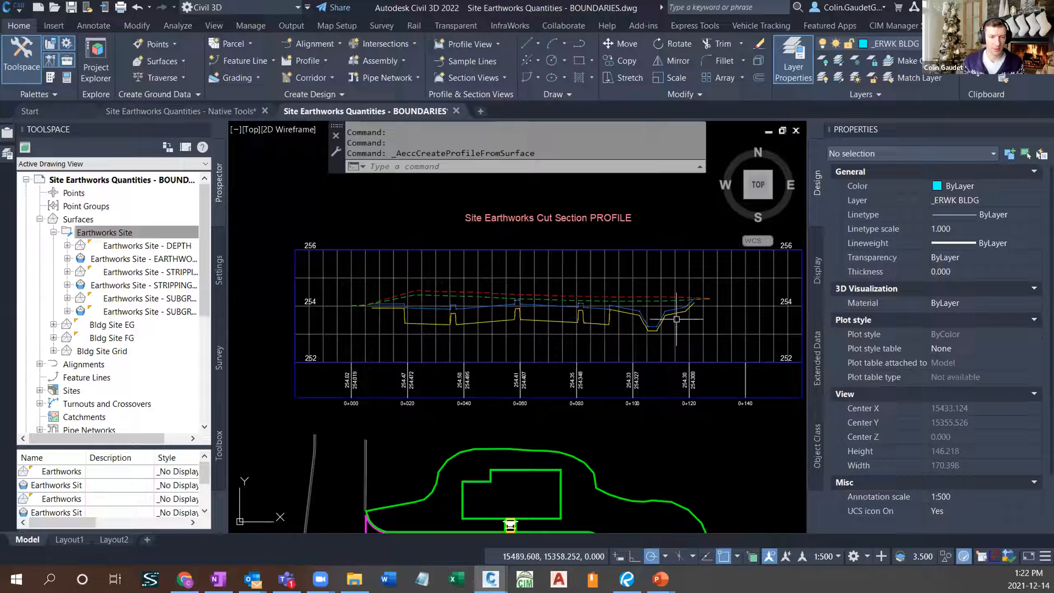
- Examine the stripping and subgrade lines in the Site Earthworks Cut Section profile view and the _ERWK SOD volume label in plan
{"action": "scroll", "coordinate": [521, 291], "scroll_direction": "up", "scroll_amount": 4}
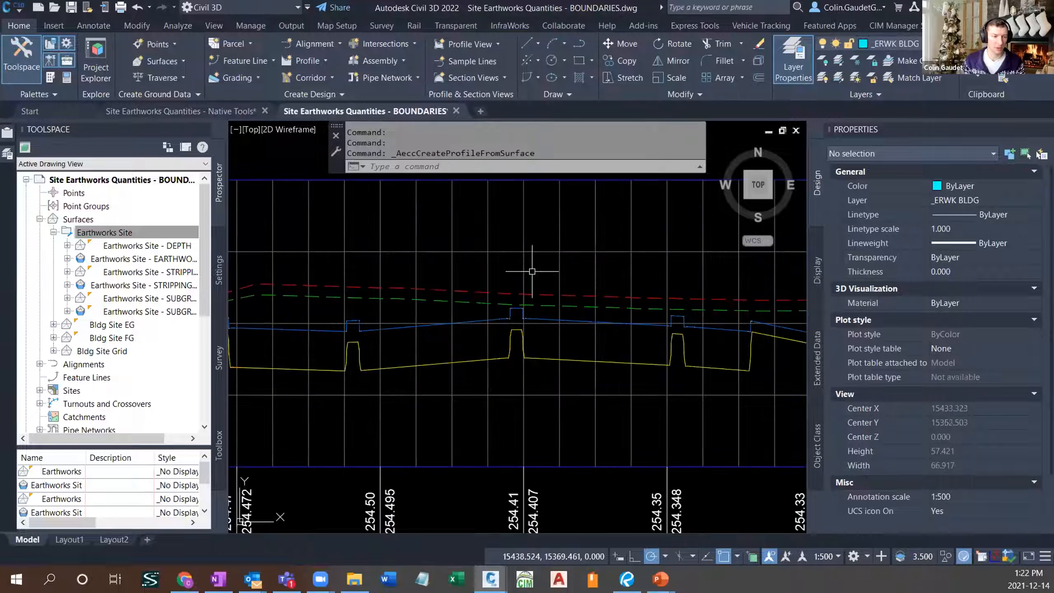
{"action": "middle_click_drag", "start_coordinate": [333, 287], "coordinate": [552, 289]}
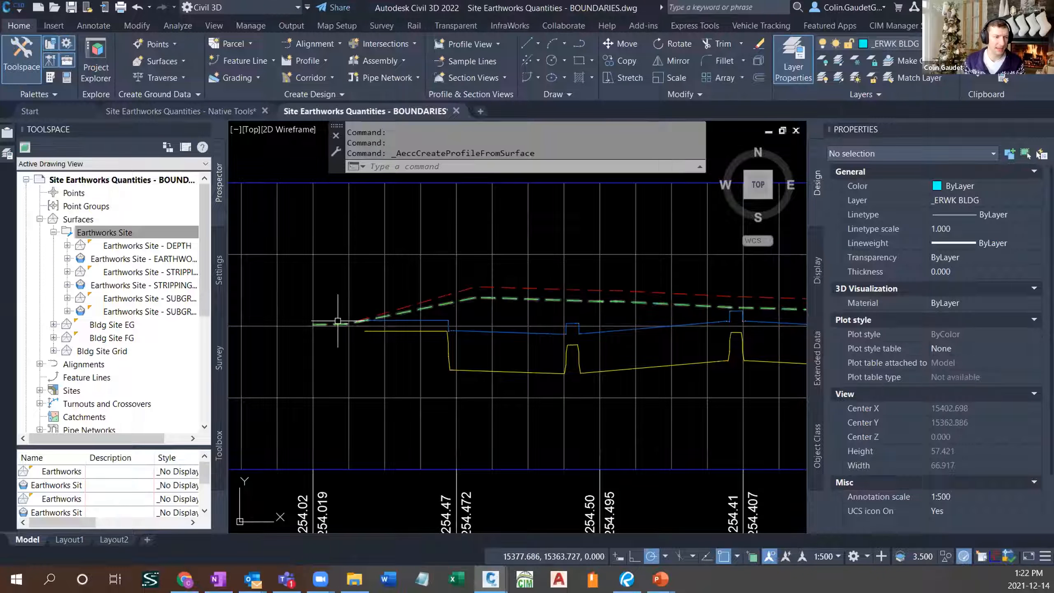
{"action": "mouse_move", "coordinate": [703, 305]}
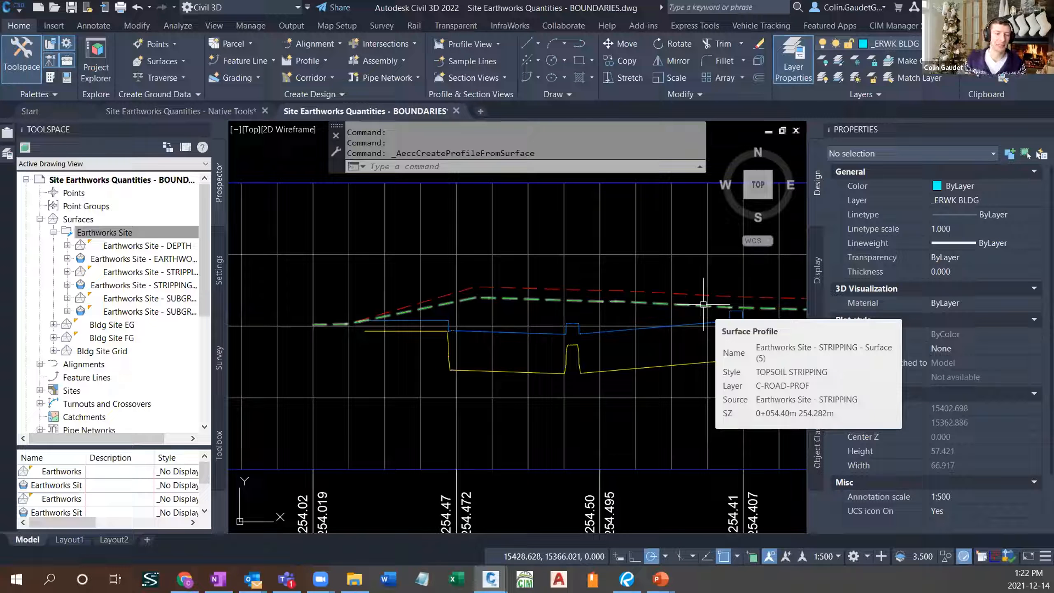
{"action": "scroll", "coordinate": [572, 354], "scroll_direction": "down", "scroll_amount": 2}
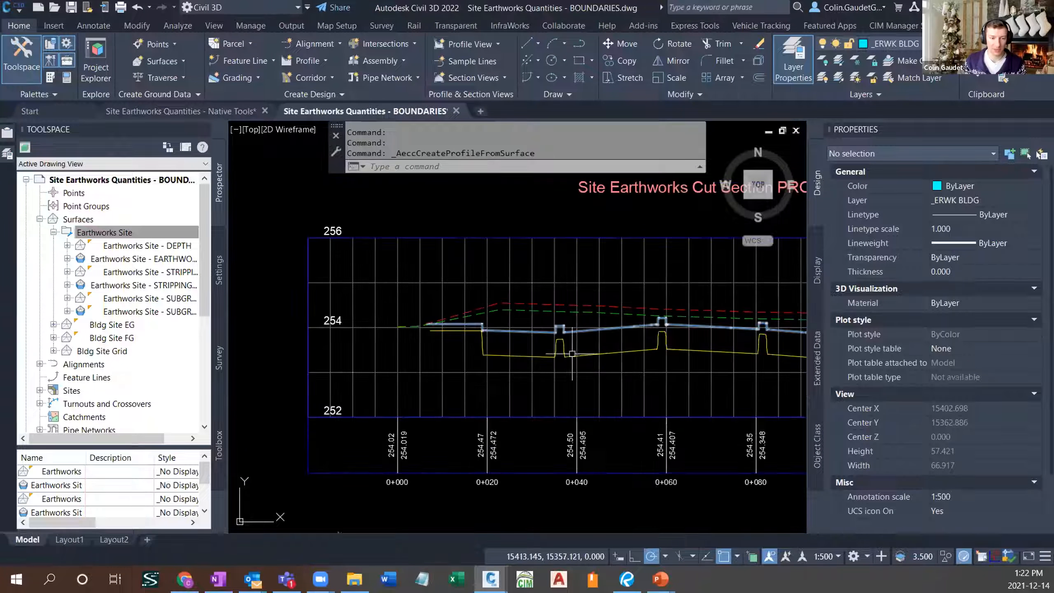
{"action": "middle_click_drag", "start_coordinate": [678, 397], "coordinate": [517, 355]}
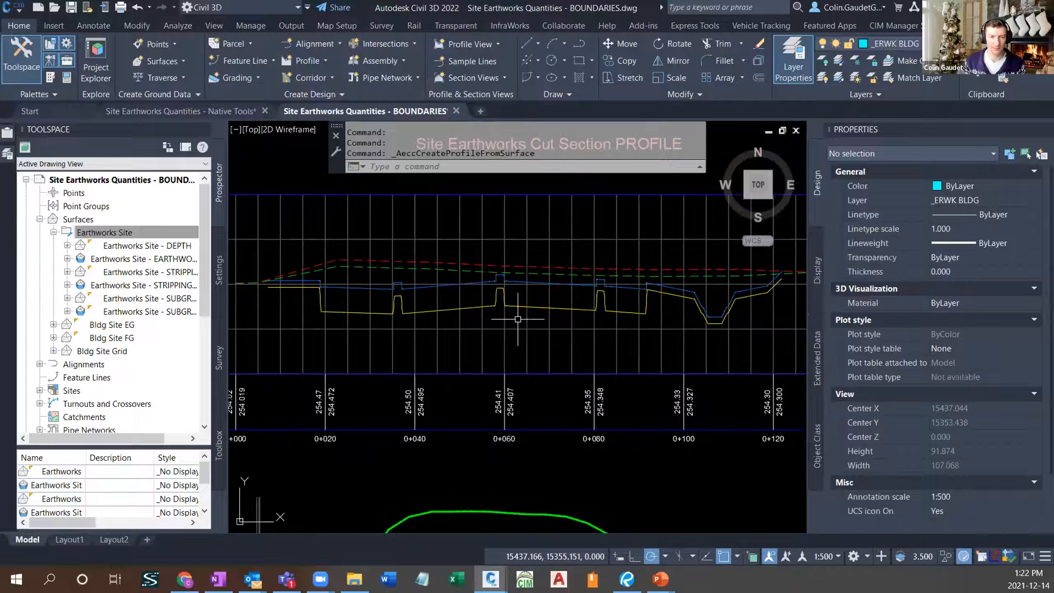
{"action": "scroll", "coordinate": [518, 319], "scroll_direction": "down", "scroll_amount": 4}
{"action": "scroll", "coordinate": [526, 422], "scroll_direction": "up", "scroll_amount": 2}
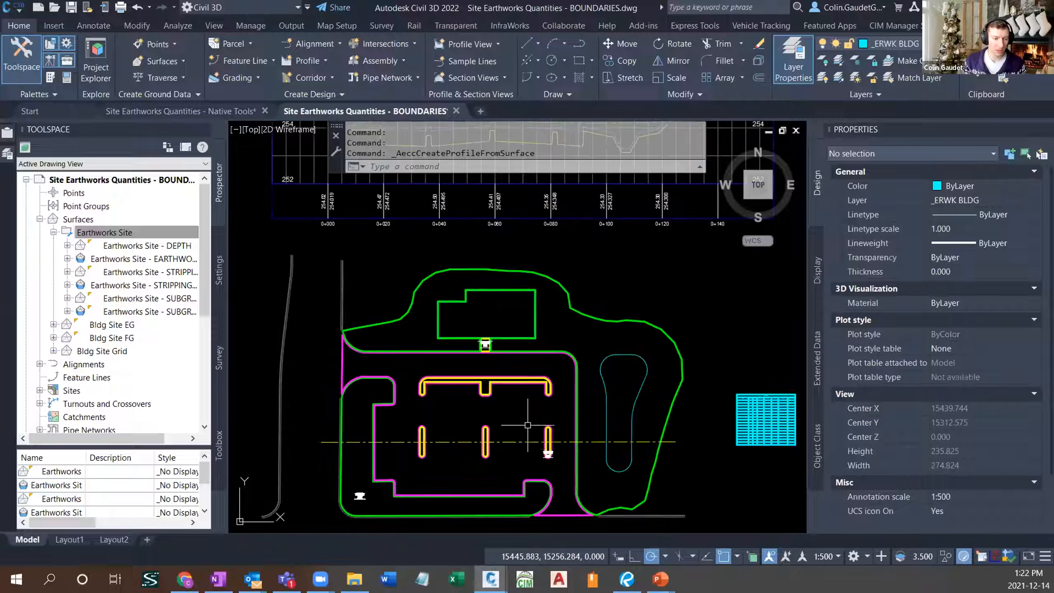
{"action": "scroll", "coordinate": [361, 494], "scroll_direction": "up", "scroll_amount": 8}
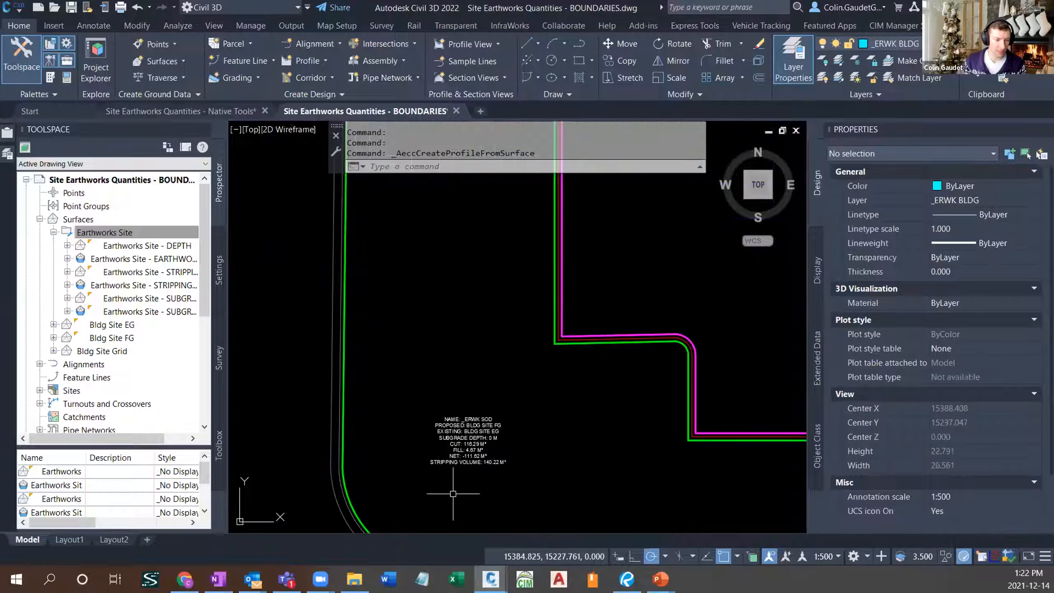
{"action": "scroll", "coordinate": [423, 448], "scroll_direction": "up", "scroll_amount": 2}
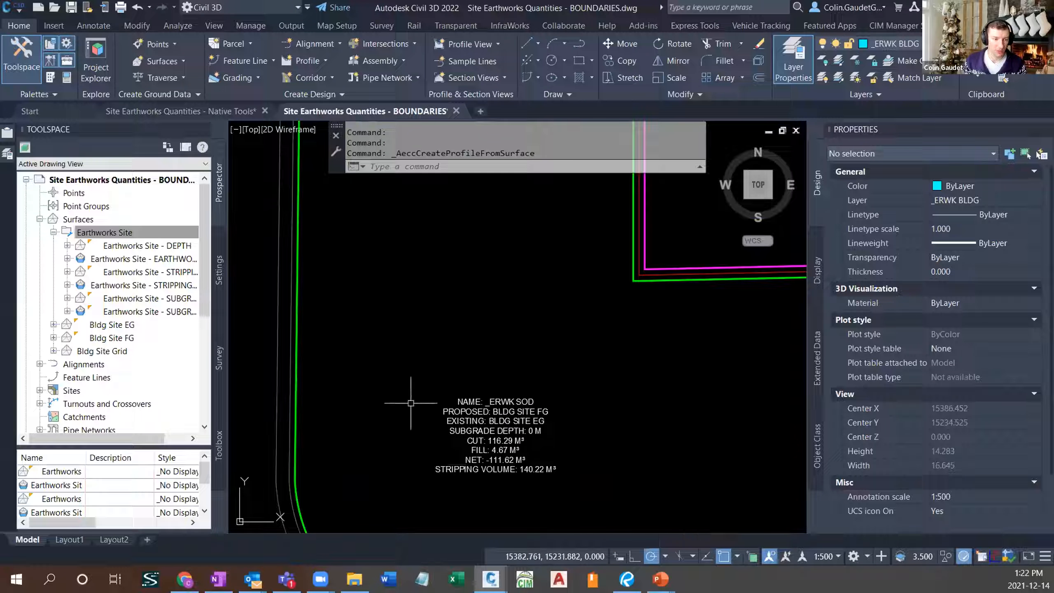
{"action": "key", "text": "Escape"}
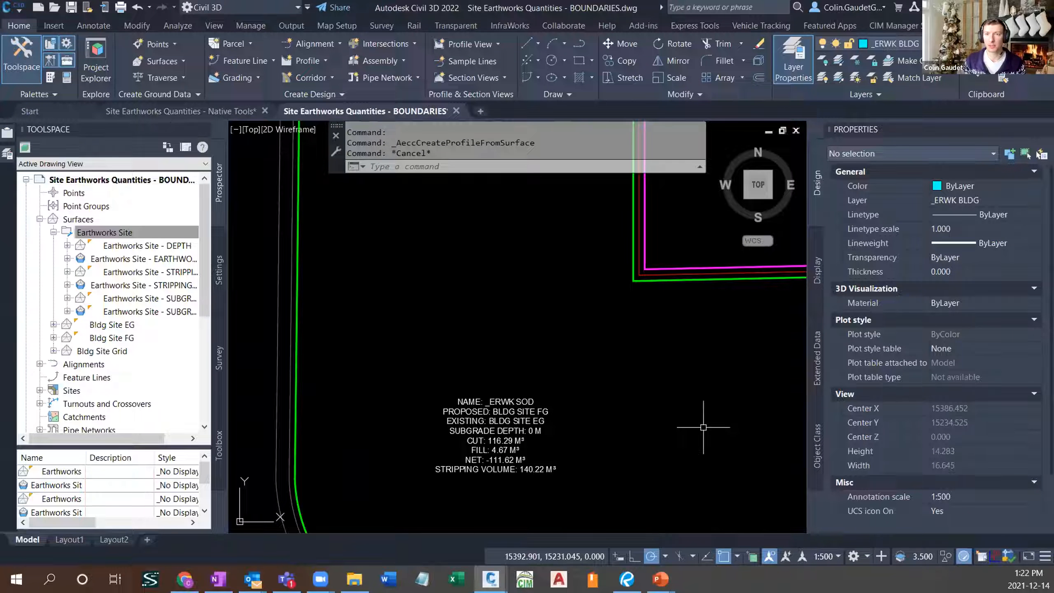
- Open the Earthwork Processor options and review the surface creation settings and the list of label fields
{"action": "left_click", "coordinate": [978, 26]}
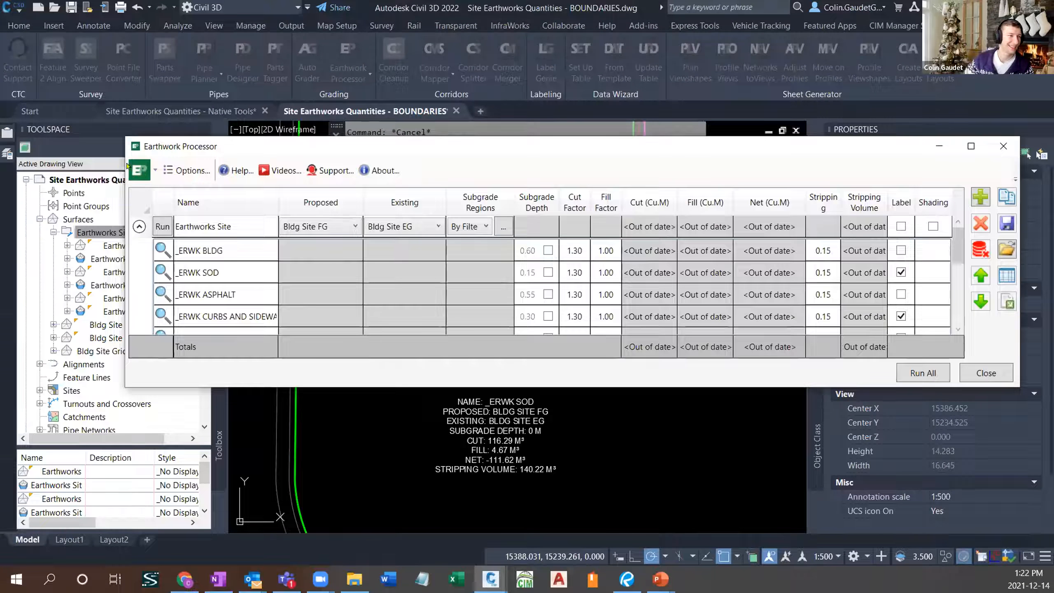
{"action": "left_click", "coordinate": [187, 170]}
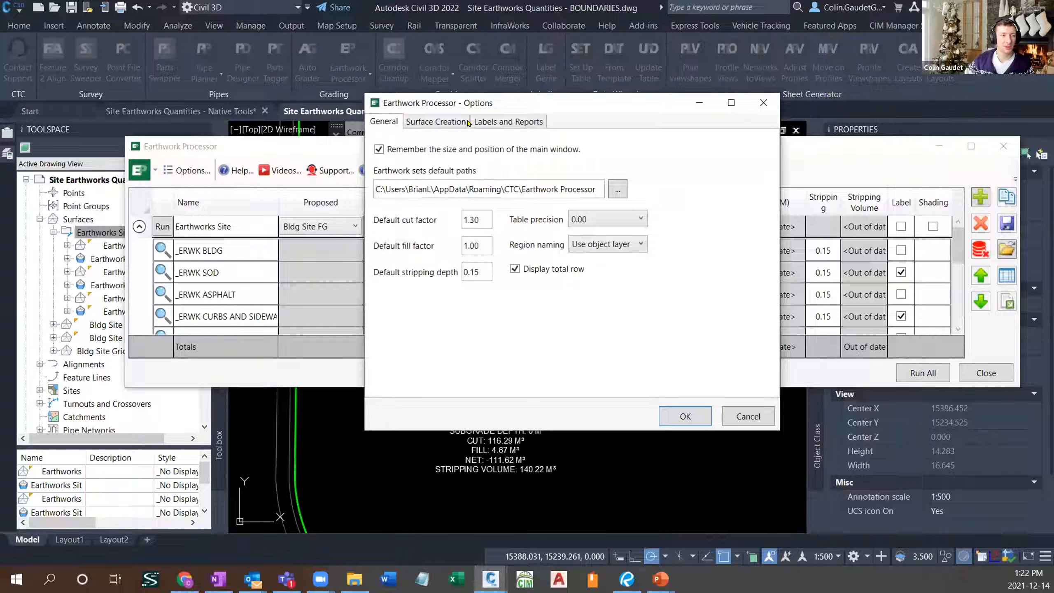
{"action": "left_click", "coordinate": [429, 125]}
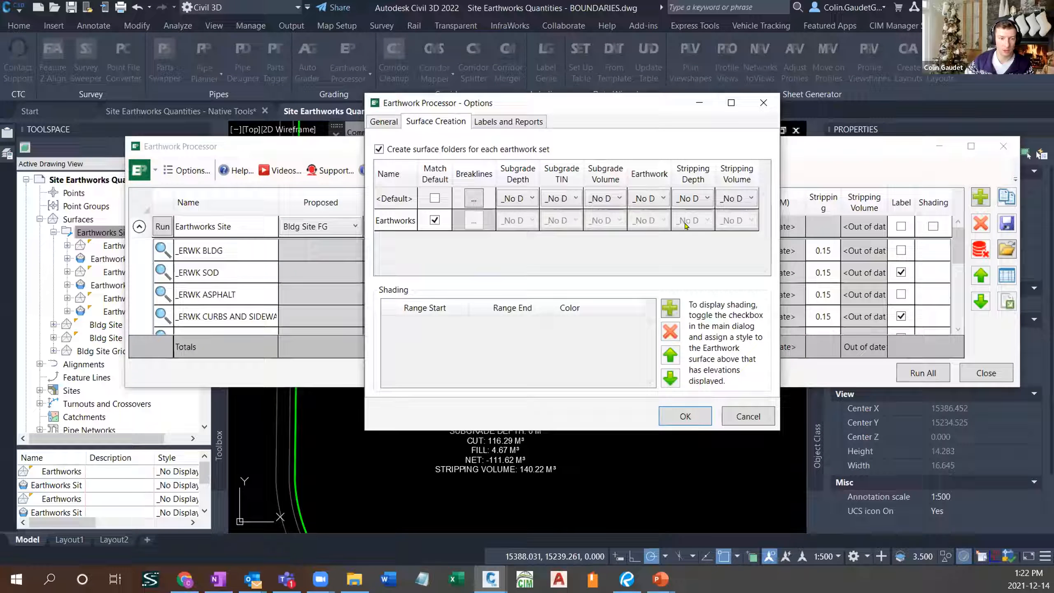
{"action": "left_click", "coordinate": [530, 122]}
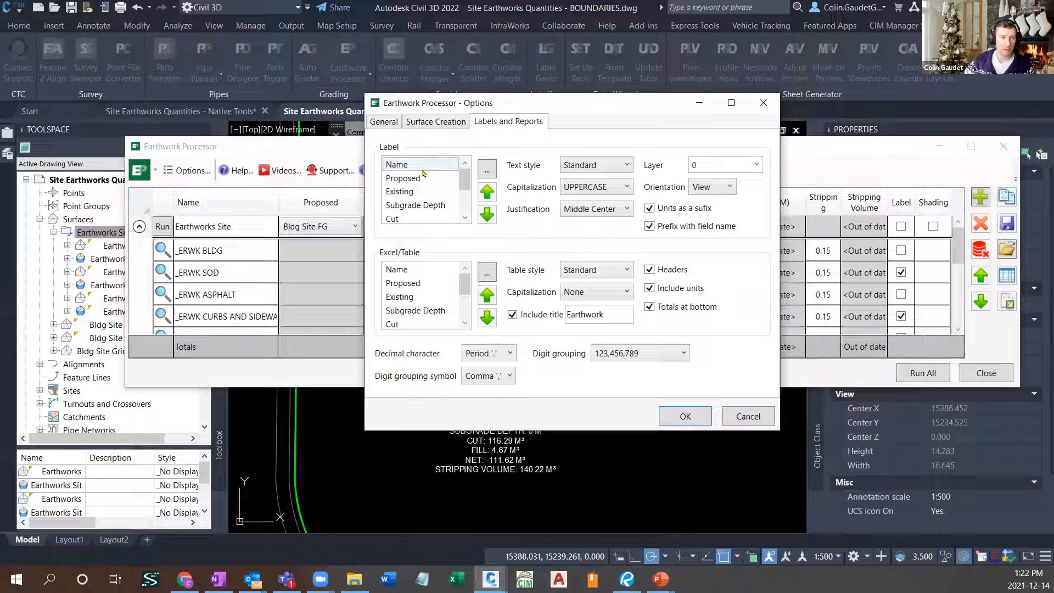
{"action": "left_click", "coordinate": [464, 218]}
{"action": "scroll", "coordinate": [464, 218], "scroll_direction": "down", "scroll_amount": 2}
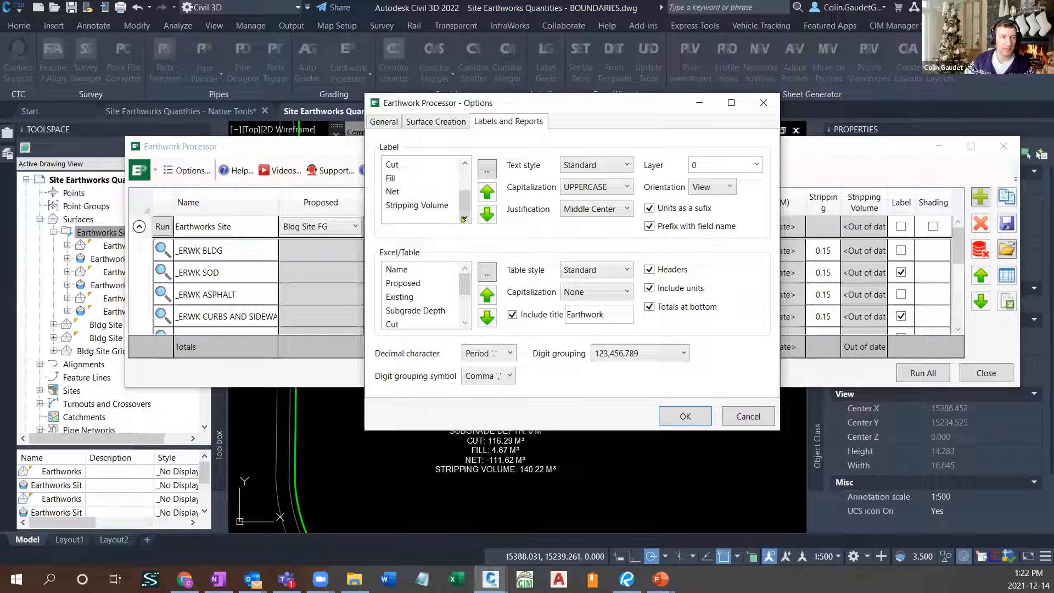
{"action": "left_click", "coordinate": [465, 161]}
{"action": "scroll", "coordinate": [466, 162], "scroll_direction": "up", "scroll_amount": 1}
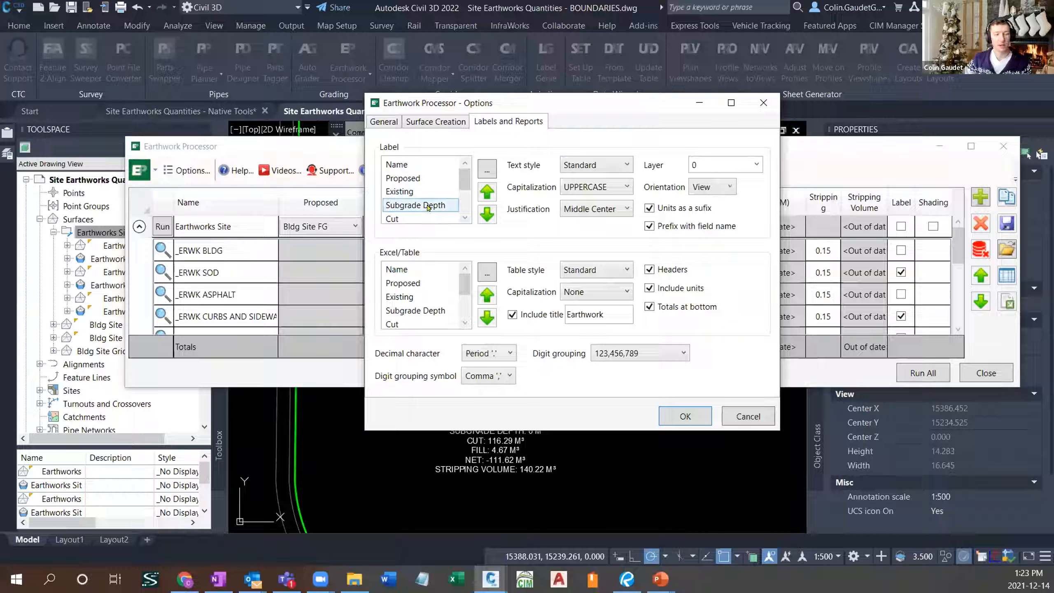
- Set the precision of the Subgrade Depth label field to 0.00
{"action": "double_click", "coordinate": [428, 205]}
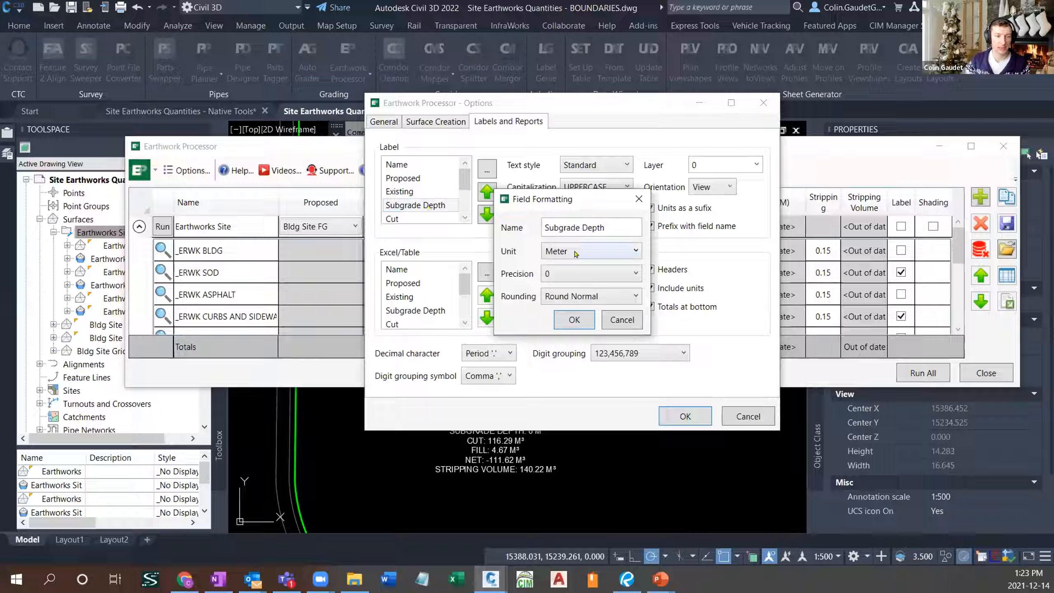
{"action": "left_click", "coordinate": [586, 280]}
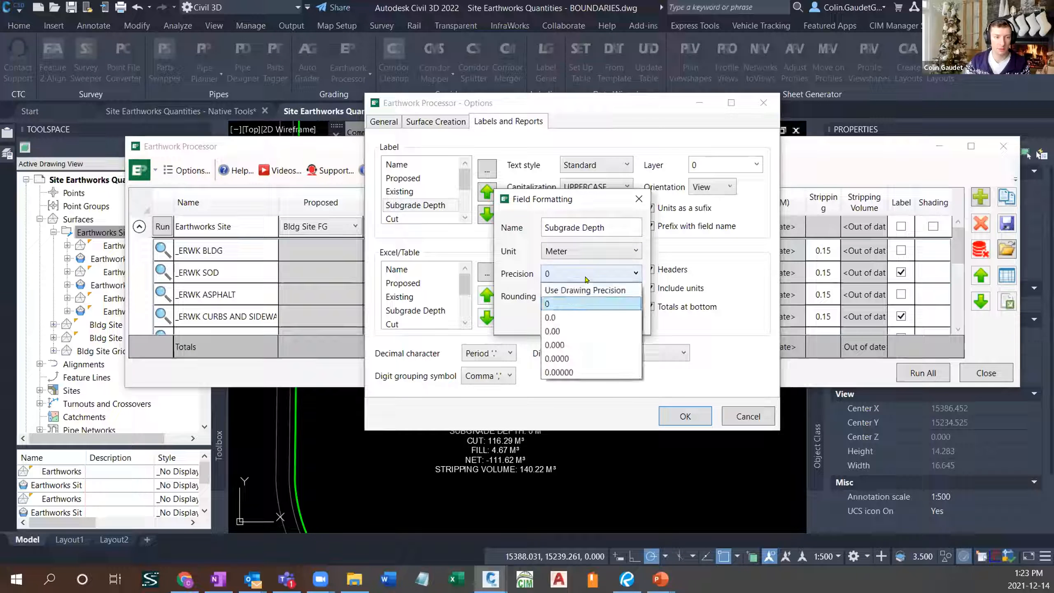
{"action": "left_click", "coordinate": [556, 331]}
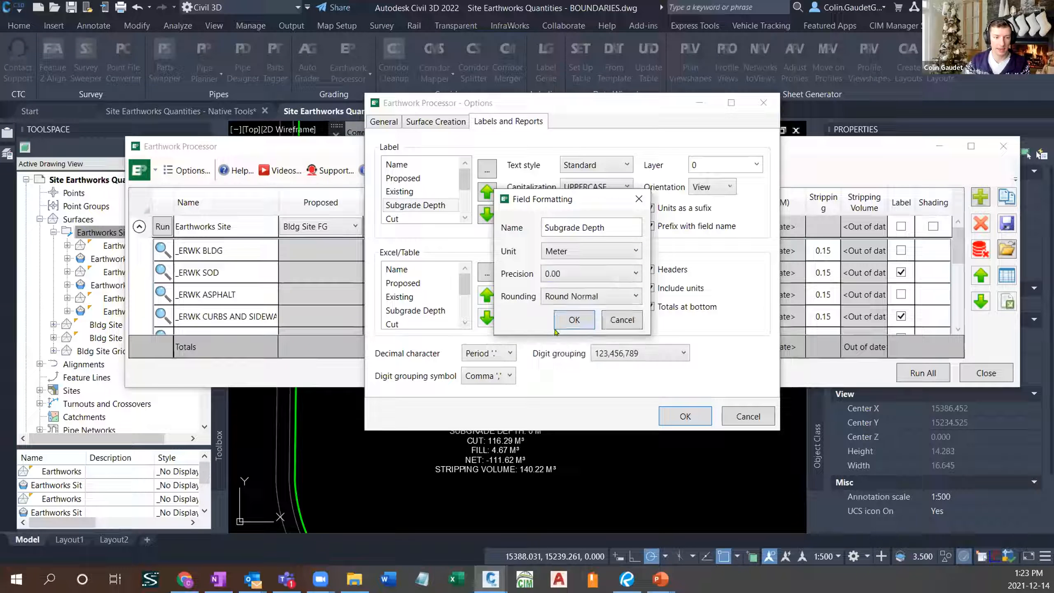
{"action": "left_click", "coordinate": [573, 319]}
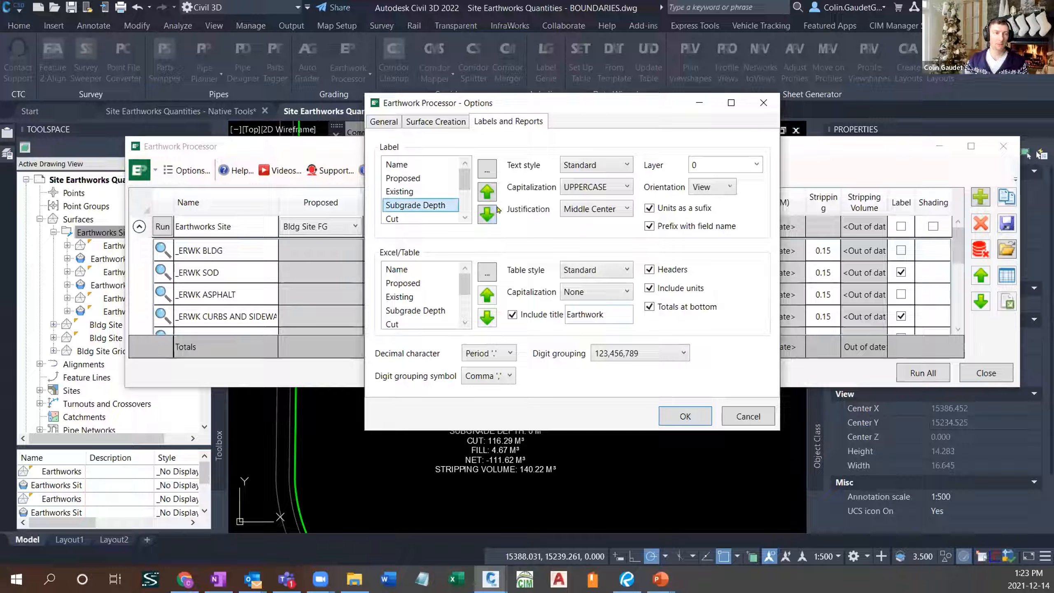
- Add the Area field to the earthwork label contents
{"action": "left_click", "coordinate": [487, 167]}
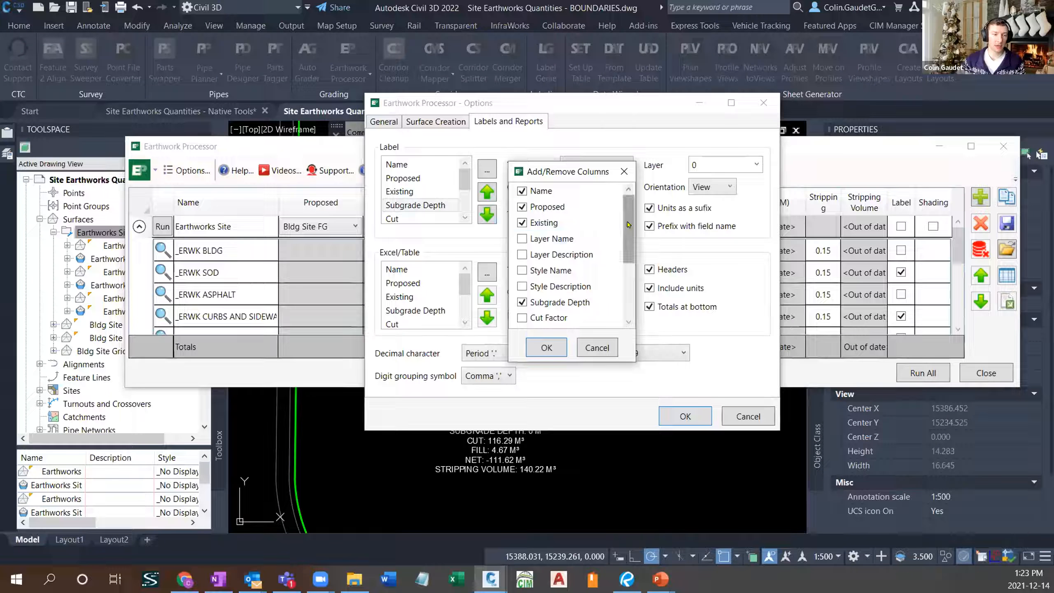
{"action": "left_click_drag", "start_coordinate": [627, 230], "coordinate": [628, 238]}
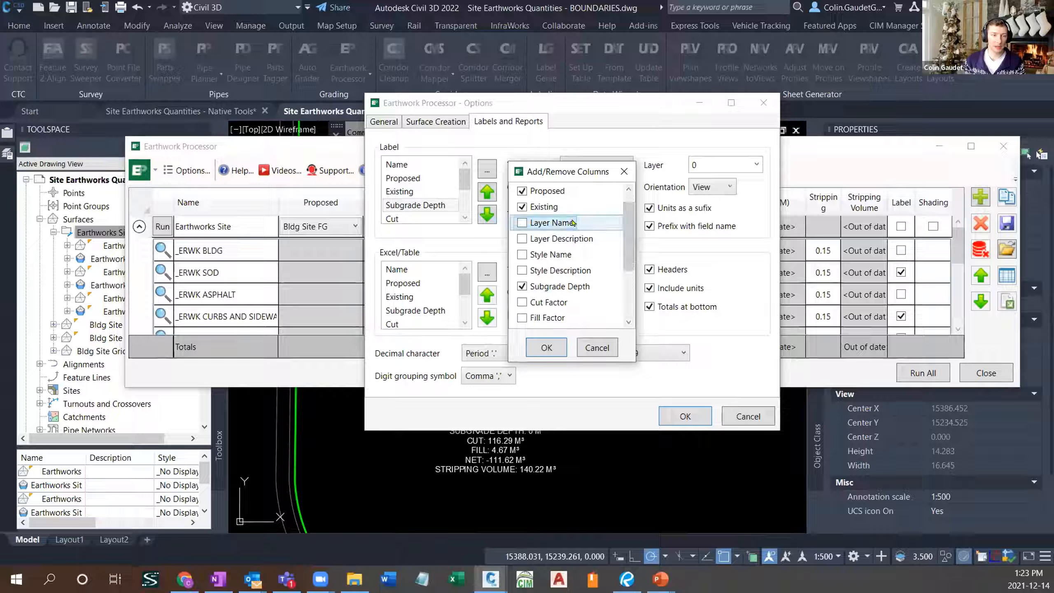
{"action": "left_click", "coordinate": [628, 323]}
{"action": "left_click", "coordinate": [628, 323]}
{"action": "left_click", "coordinate": [628, 323]}
{"action": "left_click", "coordinate": [628, 322]}
{"action": "left_click", "coordinate": [628, 322]}
{"action": "left_click", "coordinate": [628, 322]}
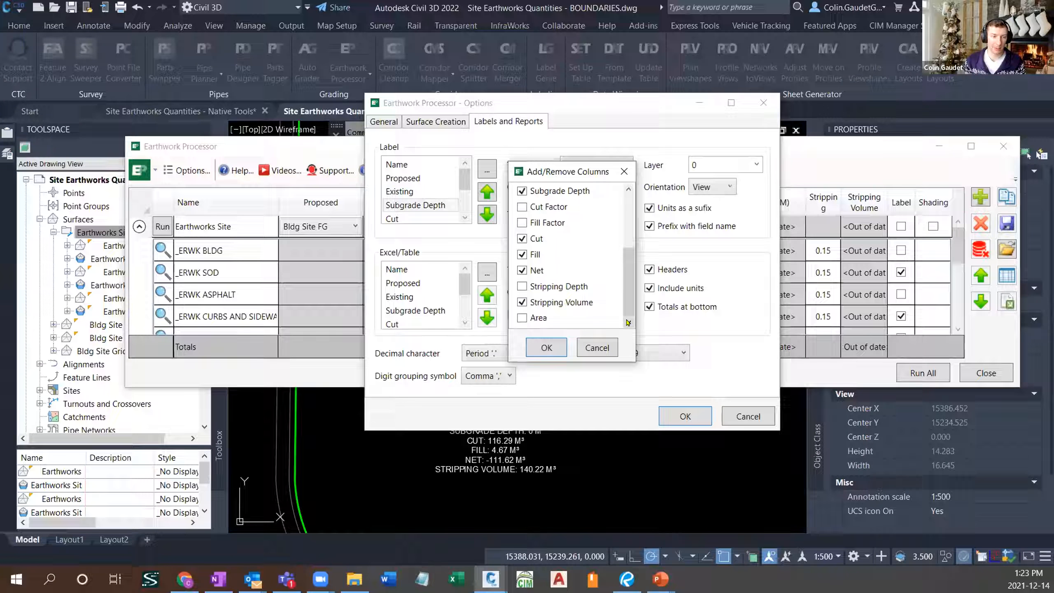
{"action": "left_click", "coordinate": [530, 324]}
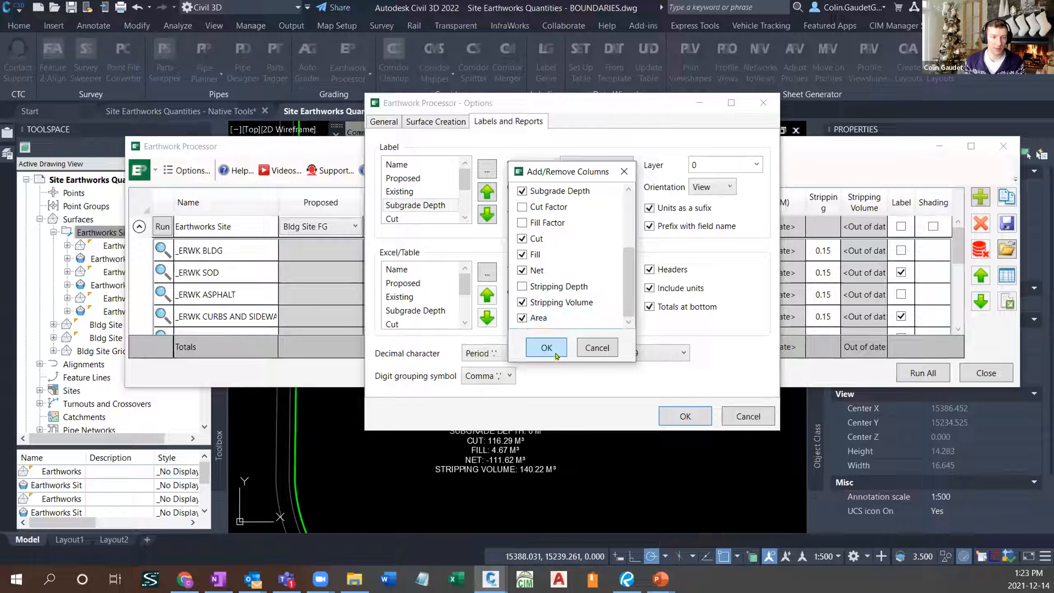
{"action": "left_click", "coordinate": [547, 348]}
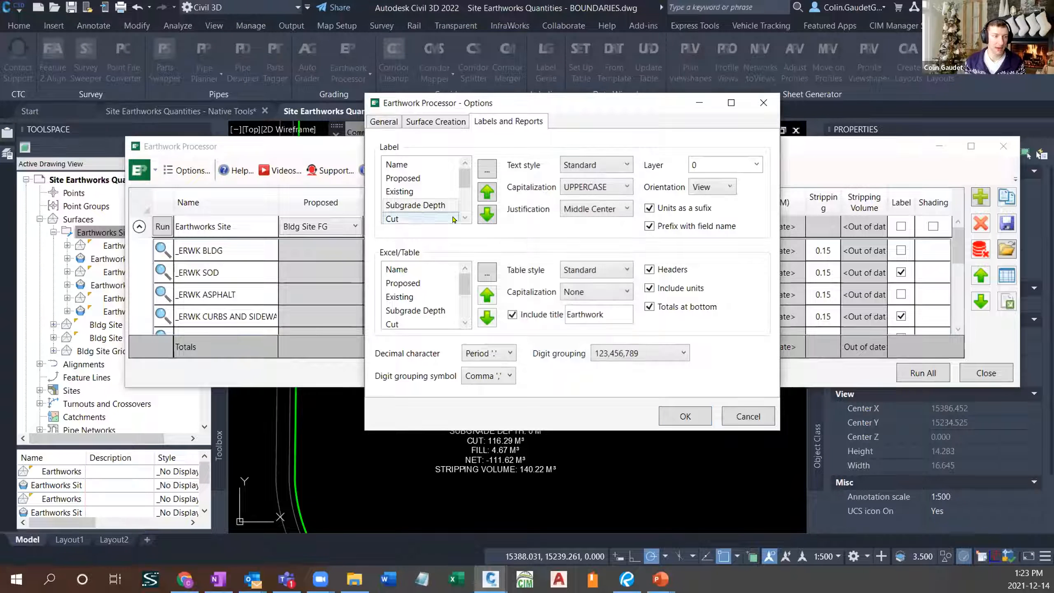
- Reorder the label fields so that Area sits between Existing and Subgrade Depth
{"action": "left_click_drag", "start_coordinate": [464, 189], "coordinate": [465, 212]}
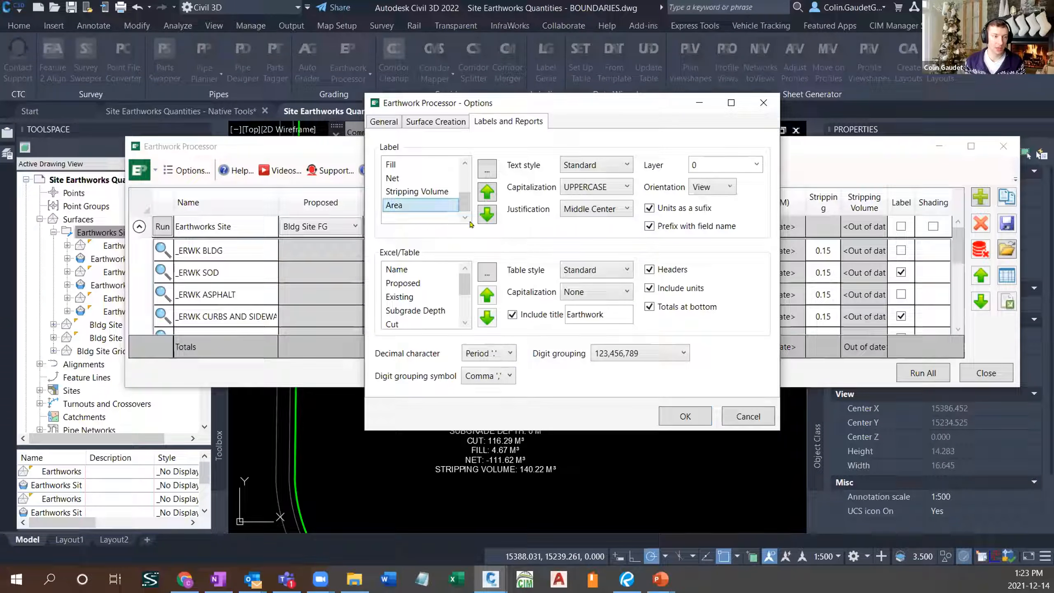
{"action": "left_click", "coordinate": [487, 192]}
{"action": "left_click", "coordinate": [487, 191]}
{"action": "left_click", "coordinate": [486, 192]}
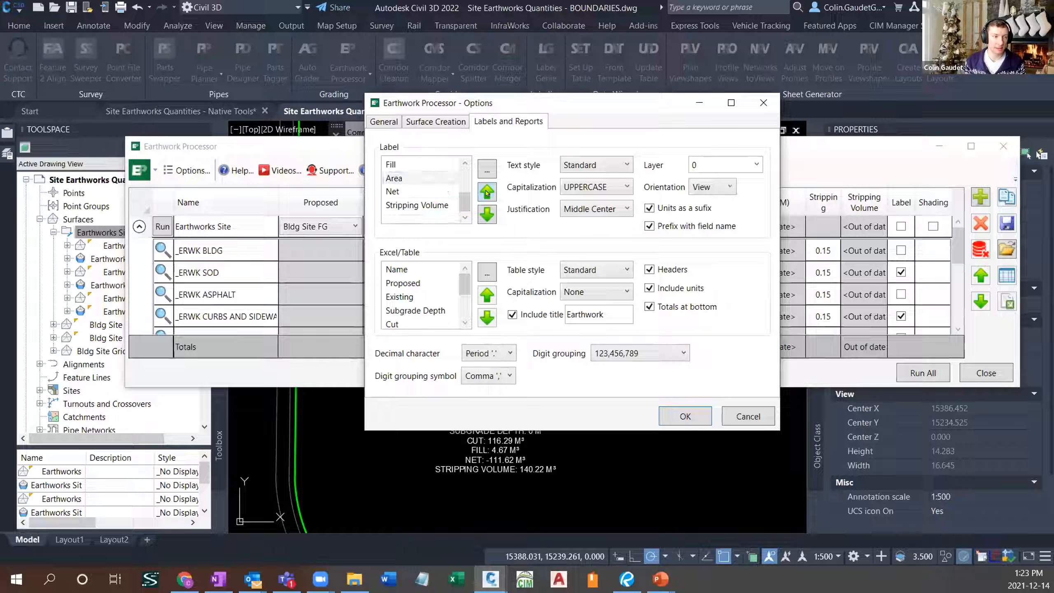
{"action": "left_click", "coordinate": [486, 192]}
{"action": "left_click", "coordinate": [486, 192]}
{"action": "left_click", "coordinate": [487, 192]}
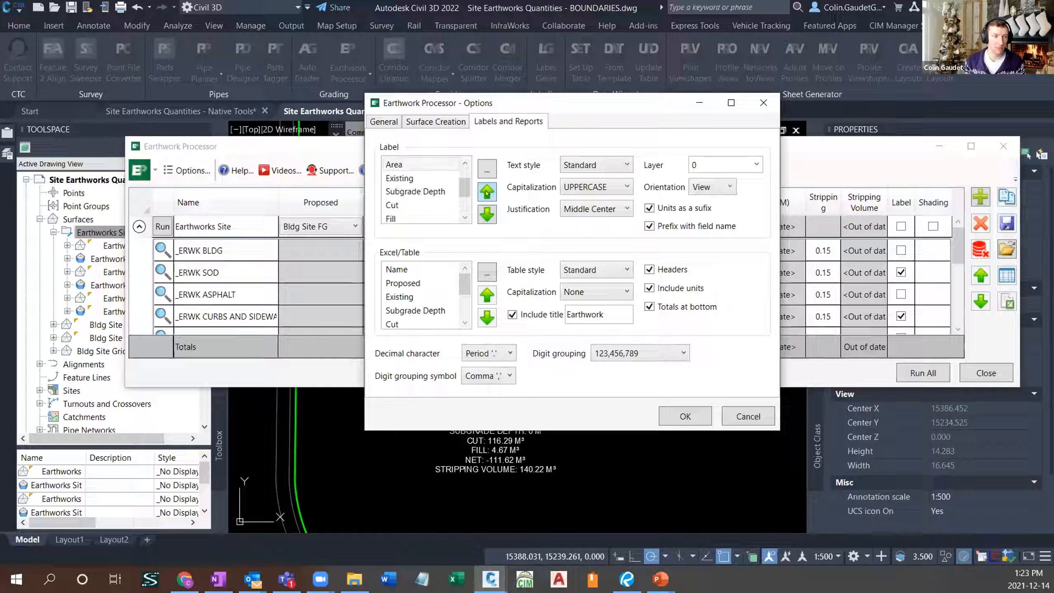
{"action": "left_click", "coordinate": [486, 214]}
- Format the Area label field in Square Meter units with a precision of 0.0 and accept the options
{"action": "double_click", "coordinate": [397, 179]}
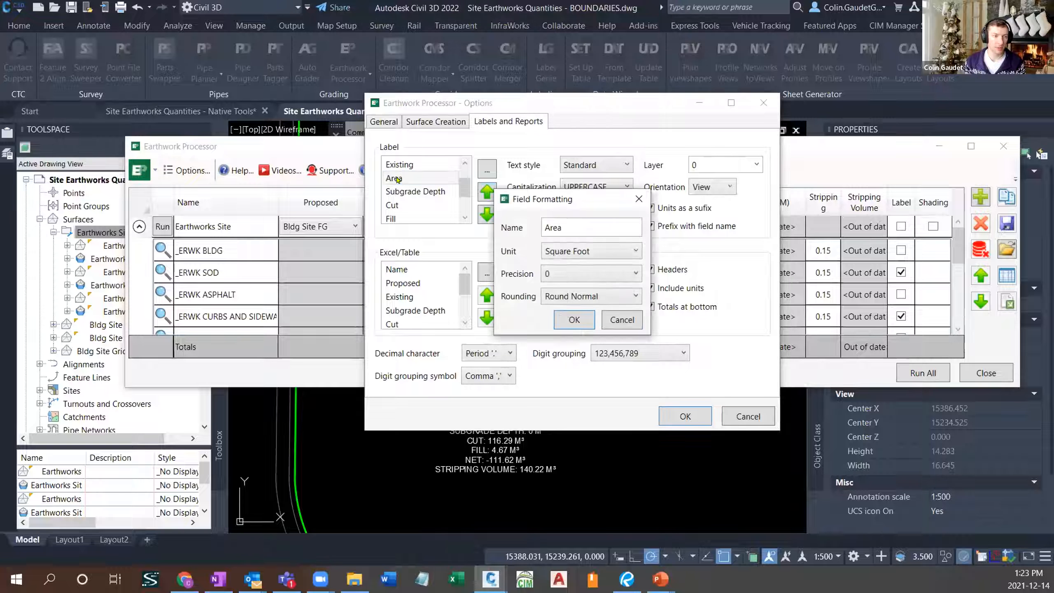
{"action": "left_click", "coordinate": [618, 251]}
{"action": "left_click", "coordinate": [610, 267]}
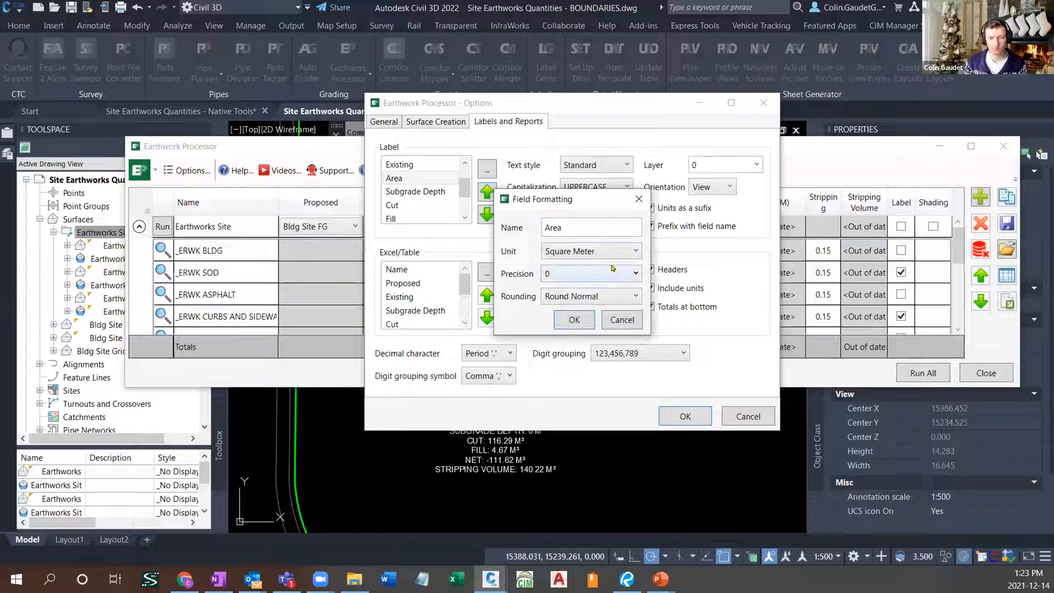
{"action": "left_click", "coordinate": [614, 271]}
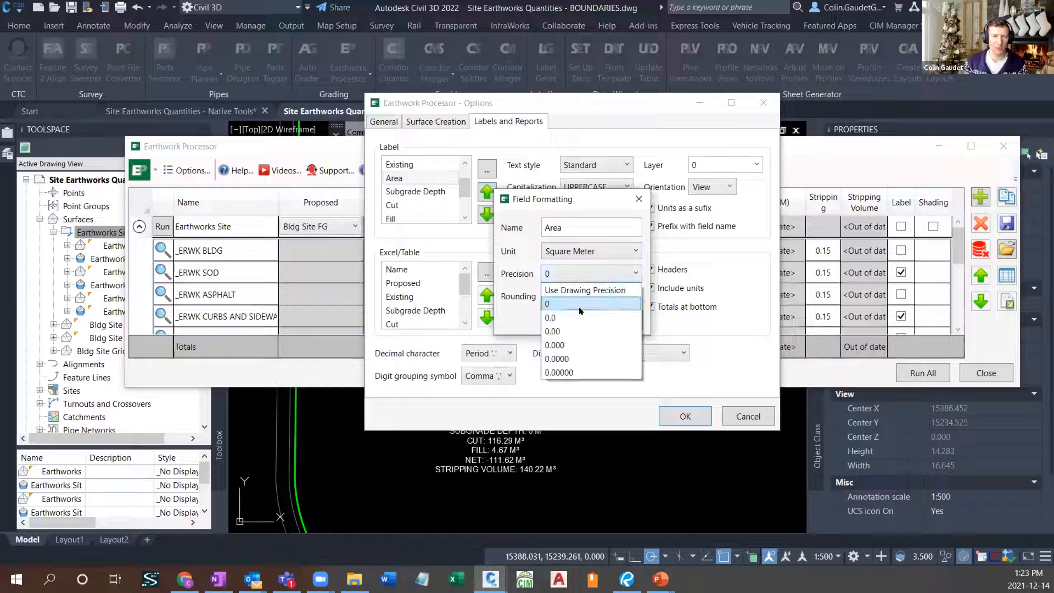
{"action": "left_click", "coordinate": [559, 331]}
{"action": "left_click", "coordinate": [588, 273]}
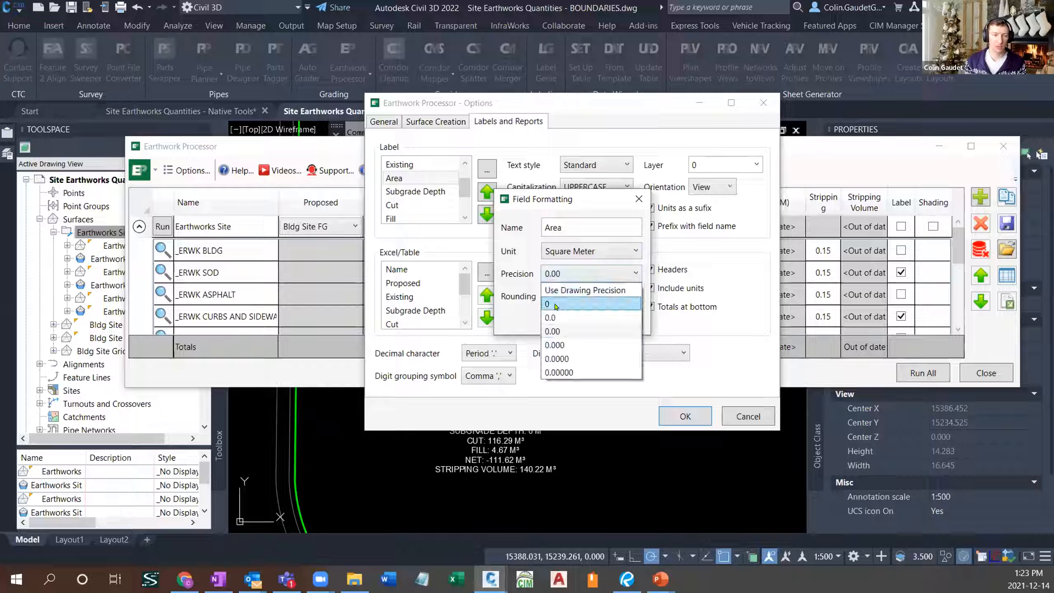
{"action": "left_click", "coordinate": [578, 317]}
{"action": "left_click", "coordinate": [575, 320]}
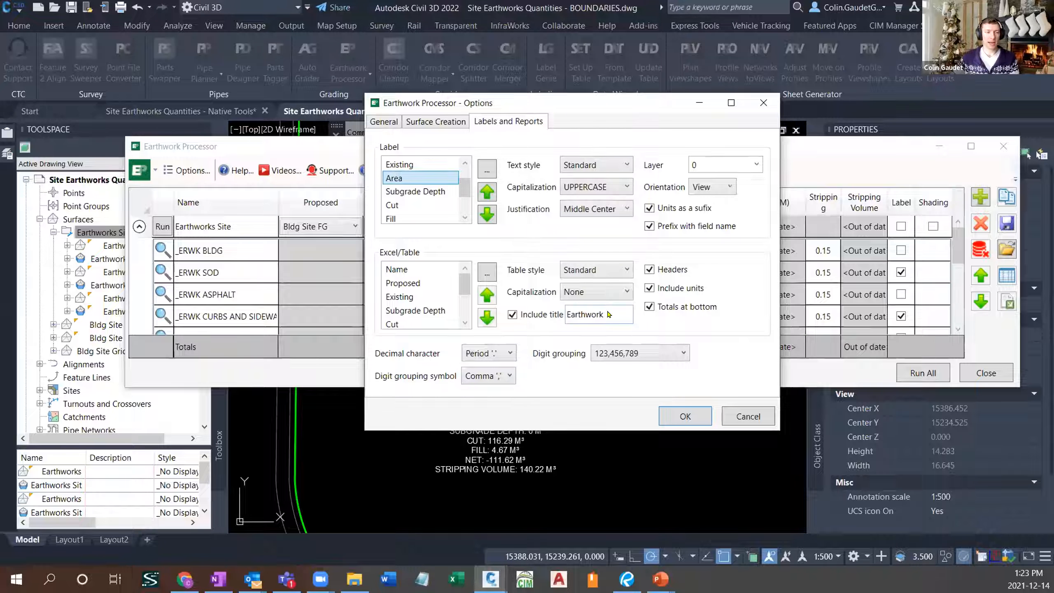
{"action": "left_click", "coordinate": [684, 416]}
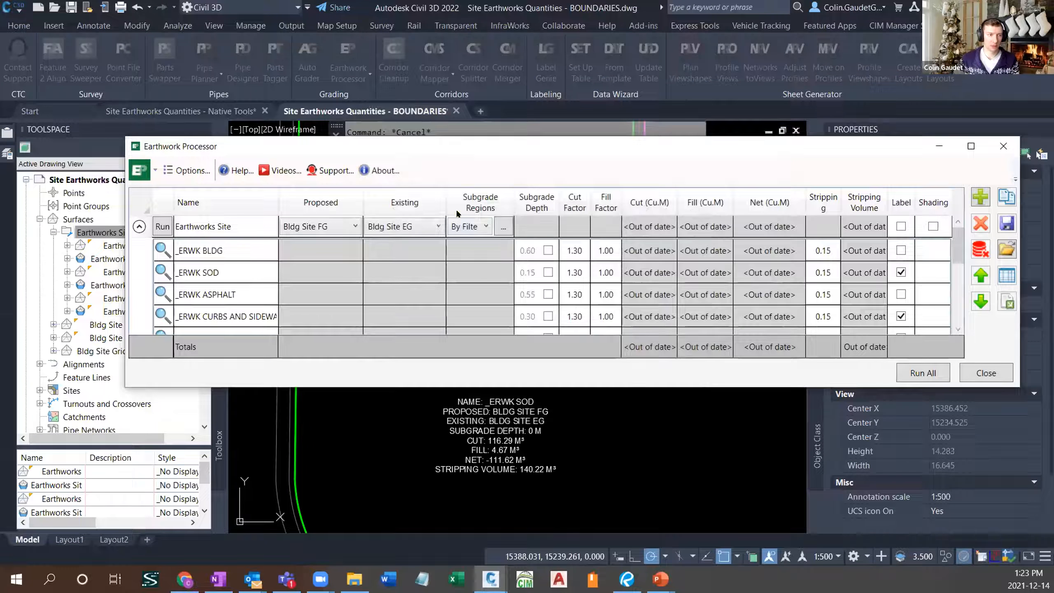
- Rerun the Earthworks Site calculation and check the area and subgrade depth lines in the _ERWK SOD label
{"action": "left_click", "coordinate": [206, 223]}
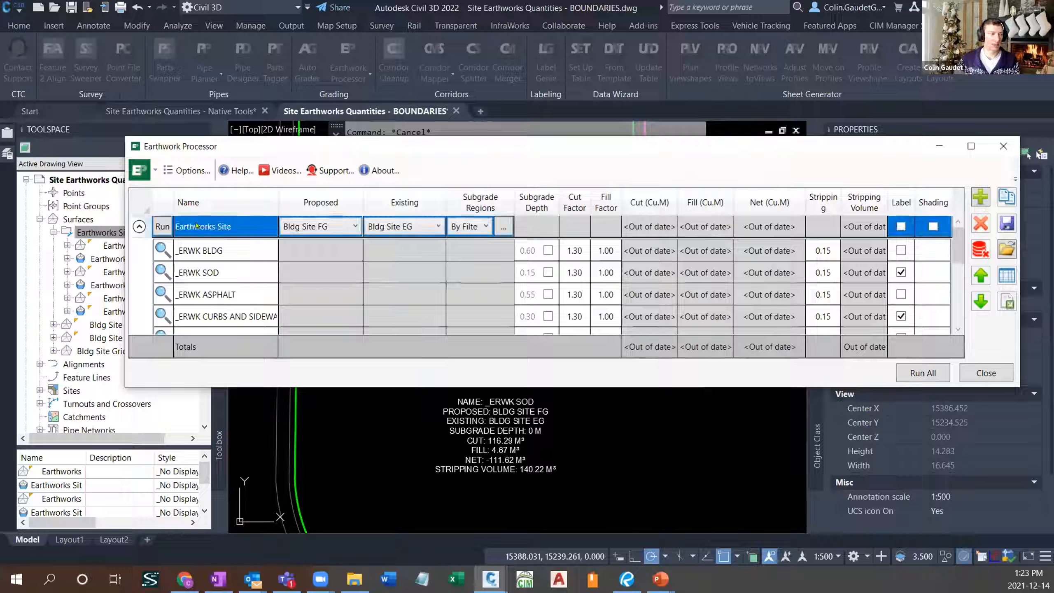
{"action": "left_click", "coordinate": [168, 226]}
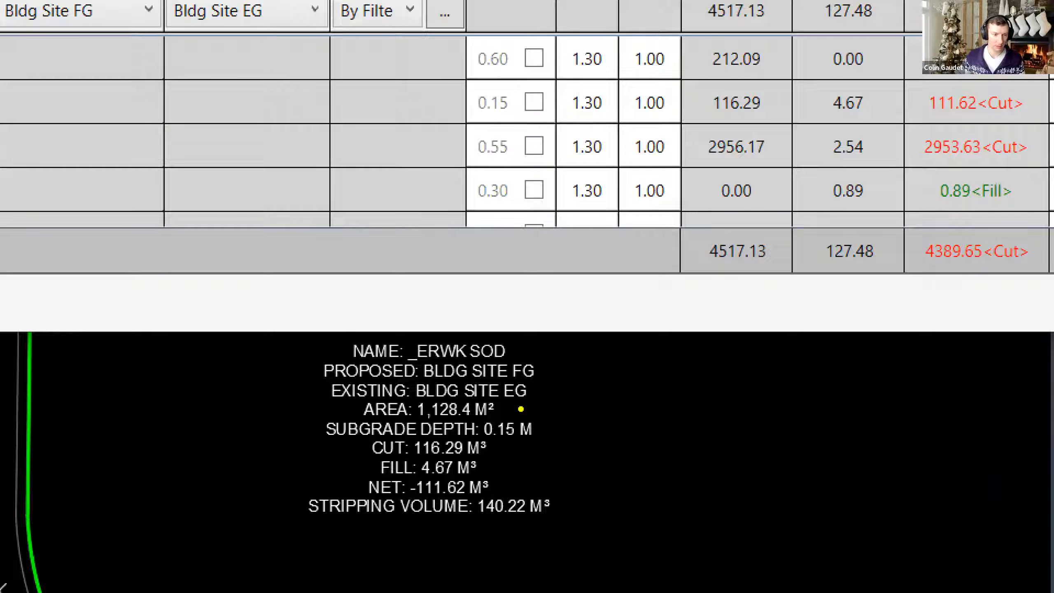
{"action": "left_click_drag", "start_coordinate": [521, 409], "coordinate": [669, 409]}
{"action": "left_click_drag", "start_coordinate": [551, 429], "coordinate": [739, 431]}
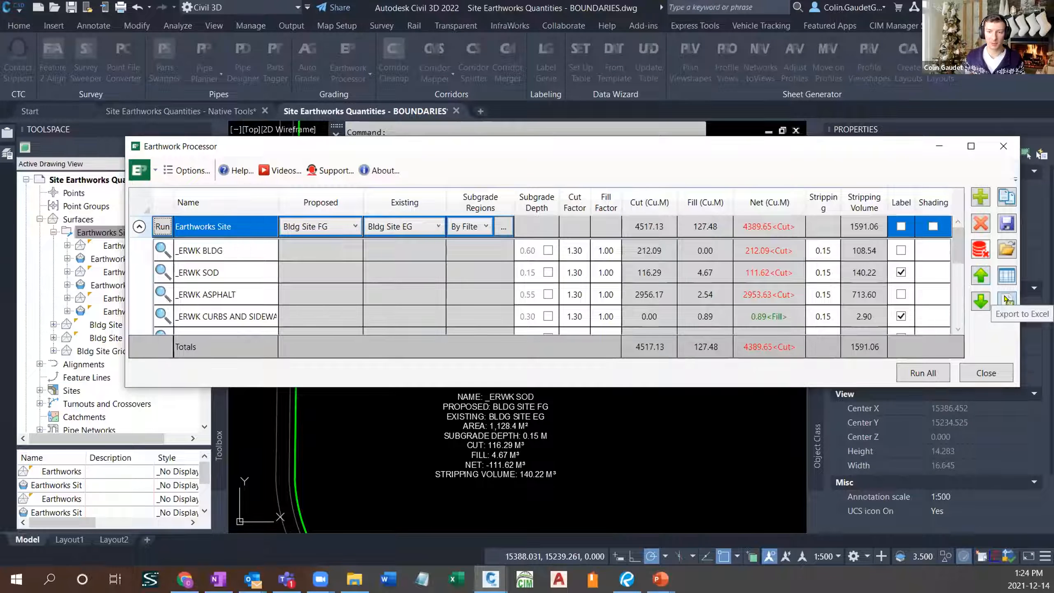
- Export the Earthworks Site results to Excel as Earthwork Processor Table.xlsx in the CTC CET Demos folder on drive C
{"action": "left_click", "coordinate": [217, 226]}
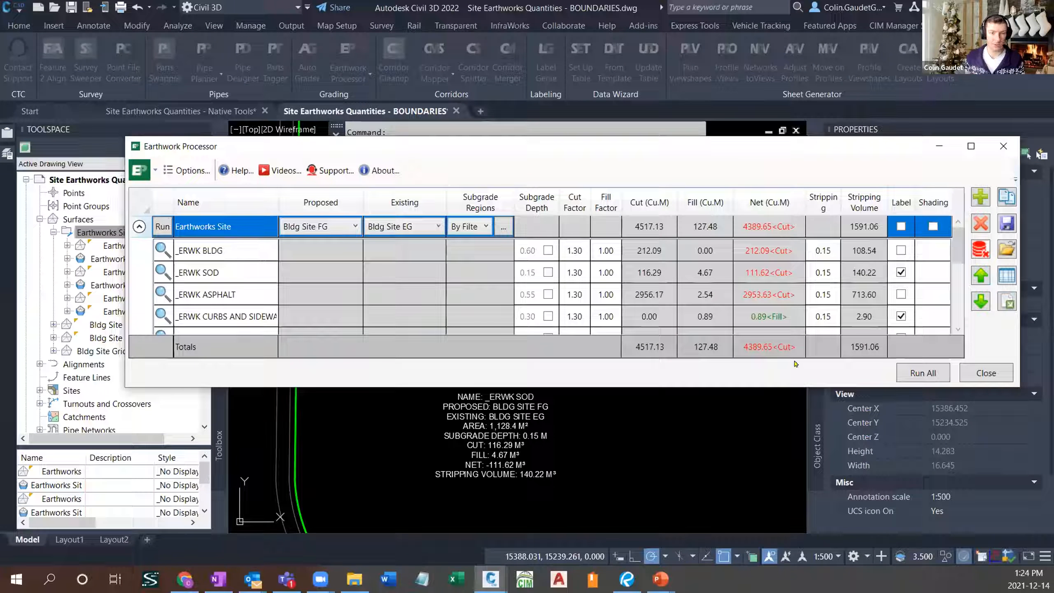
{"action": "left_click", "coordinate": [1002, 303]}
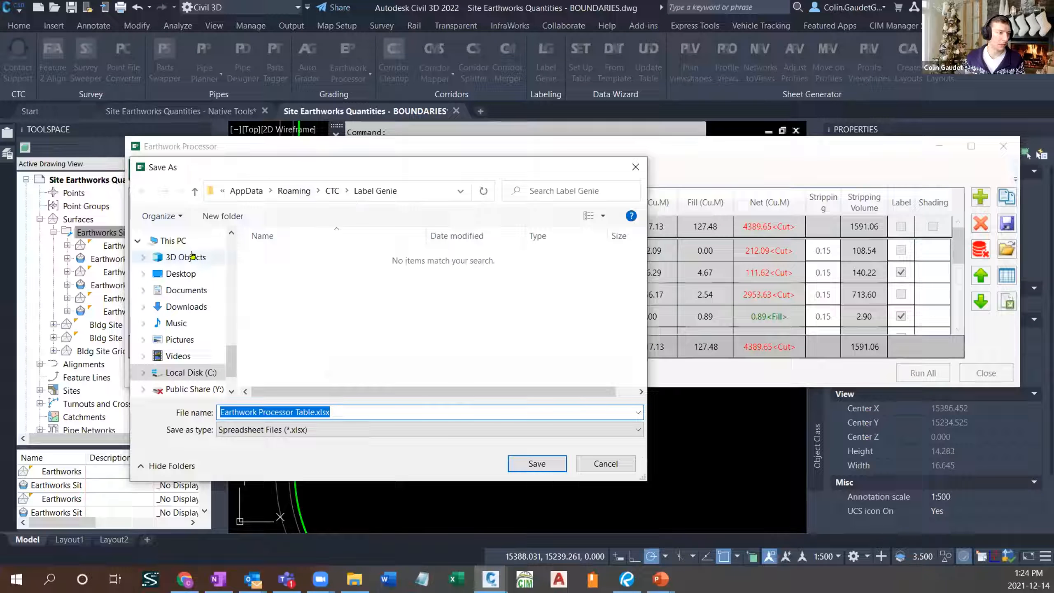
{"action": "scroll", "coordinate": [192, 256], "scroll_direction": "up", "scroll_amount": 10}
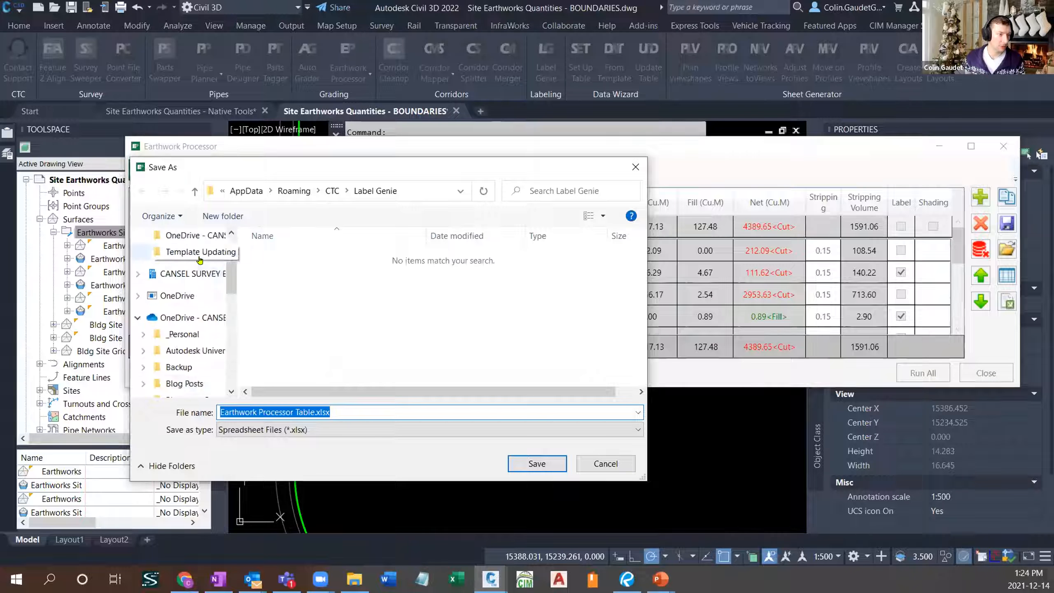
{"action": "scroll", "coordinate": [200, 259], "scroll_direction": "up", "scroll_amount": 3}
{"action": "left_click", "coordinate": [189, 252]}
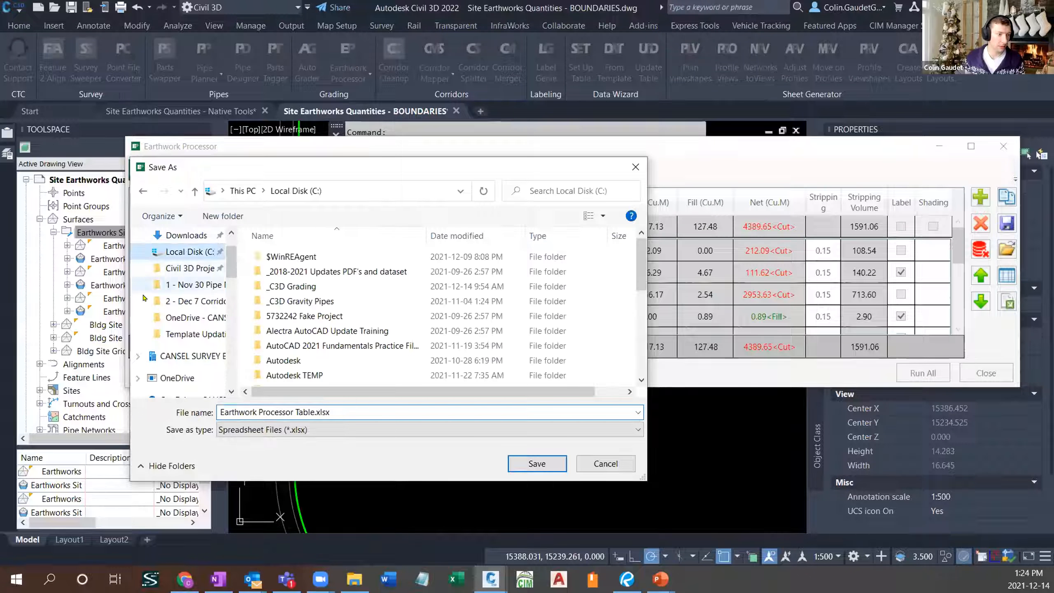
{"action": "scroll", "coordinate": [345, 305], "scroll_direction": "down", "scroll_amount": 3}
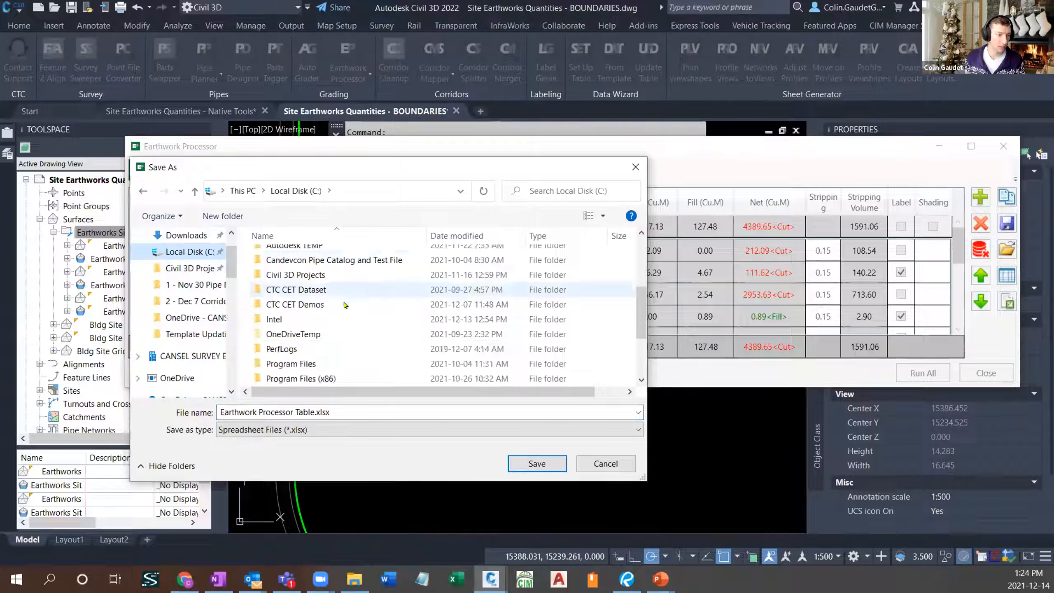
{"action": "left_click", "coordinate": [344, 304]}
{"action": "left_click", "coordinate": [530, 463]}
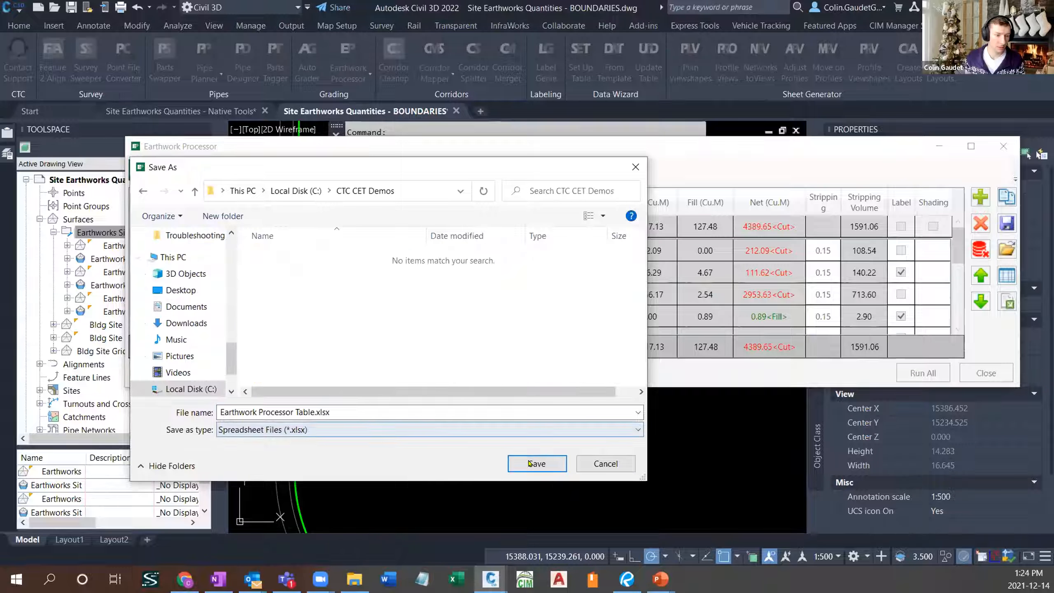
{"action": "left_click", "coordinate": [530, 463]}
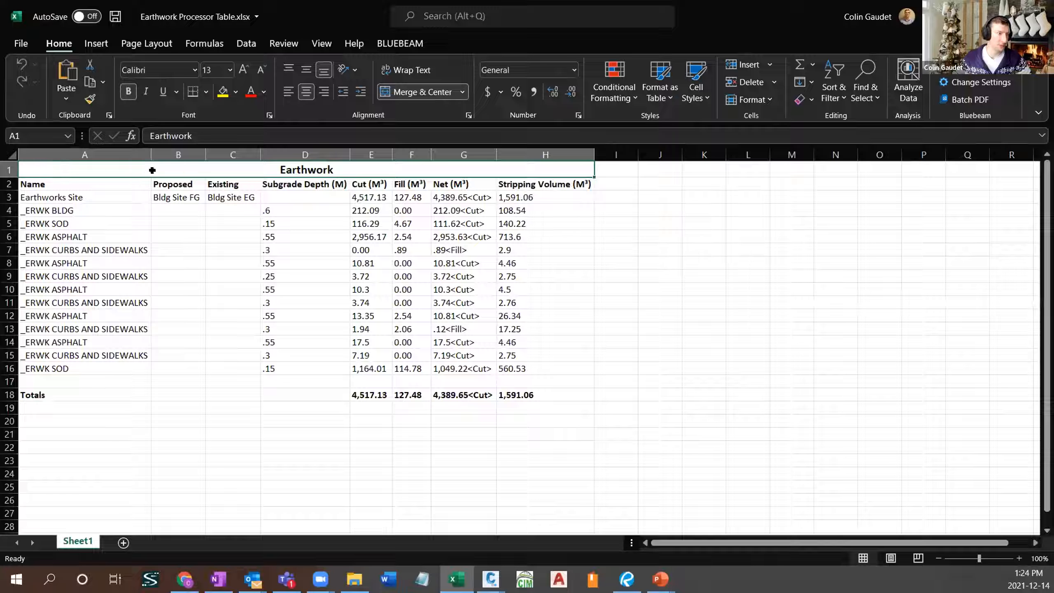
- Review the exported earthwork table from its title down to the totals row and close the workbook
{"action": "left_click_drag", "start_coordinate": [153, 170], "coordinate": [158, 385]}
{"action": "left_click", "coordinate": [313, 447]}
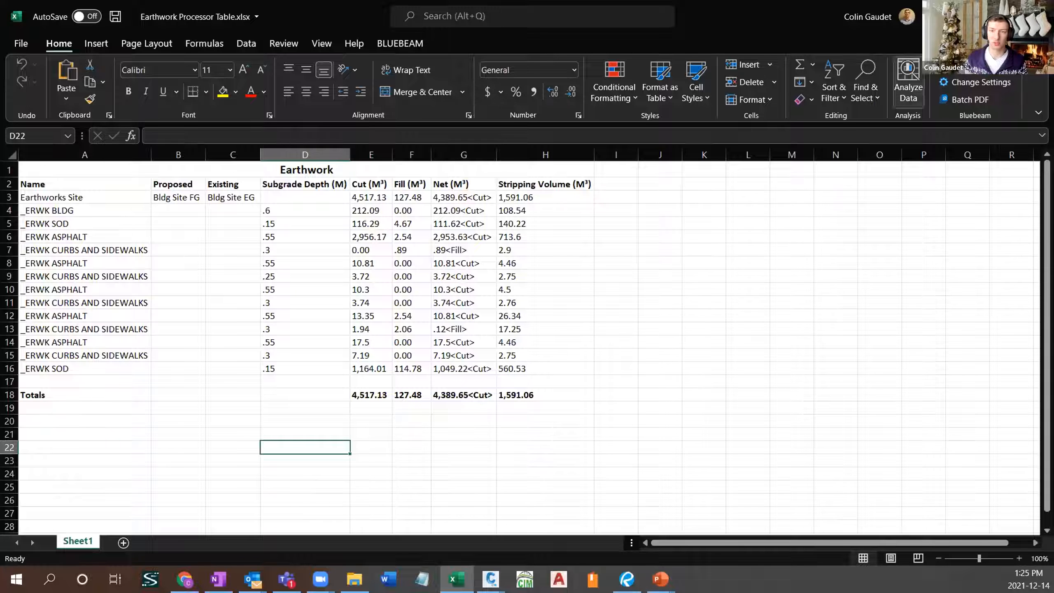
{"action": "left_click", "coordinate": [1040, 12]}
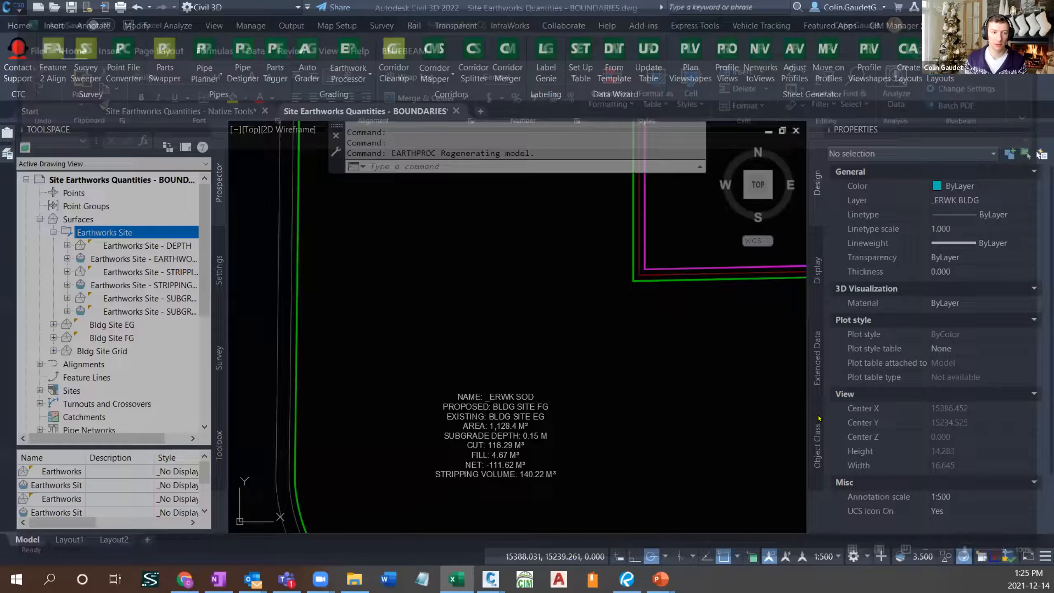
- Open the Volumes Dashboard with the whole site in view
{"action": "scroll", "coordinate": [381, 406], "scroll_direction": "down", "scroll_amount": 8}
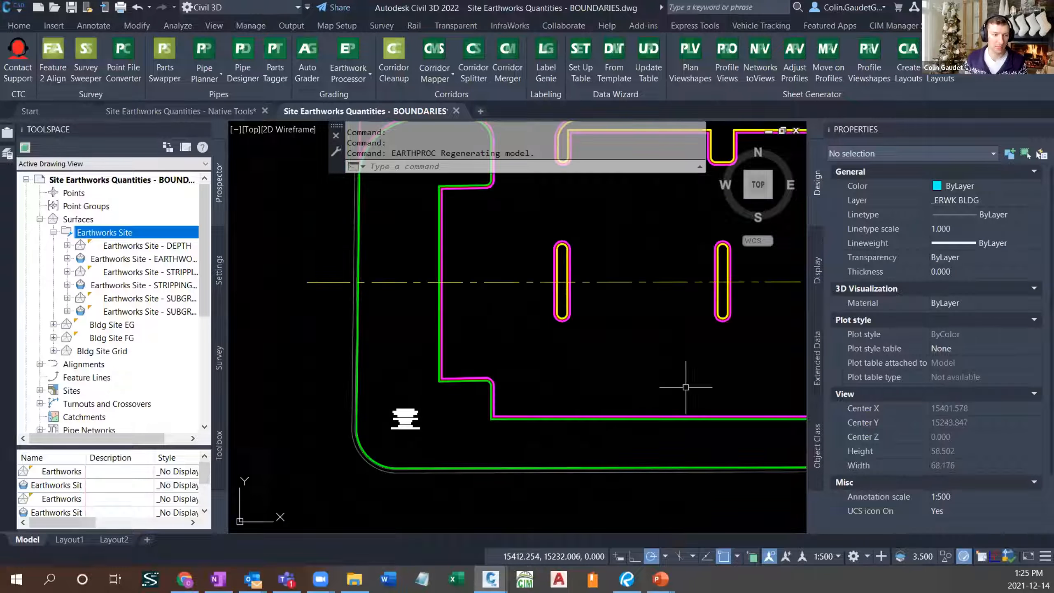
{"action": "middle_click_drag", "start_coordinate": [660, 326], "coordinate": [521, 434]}
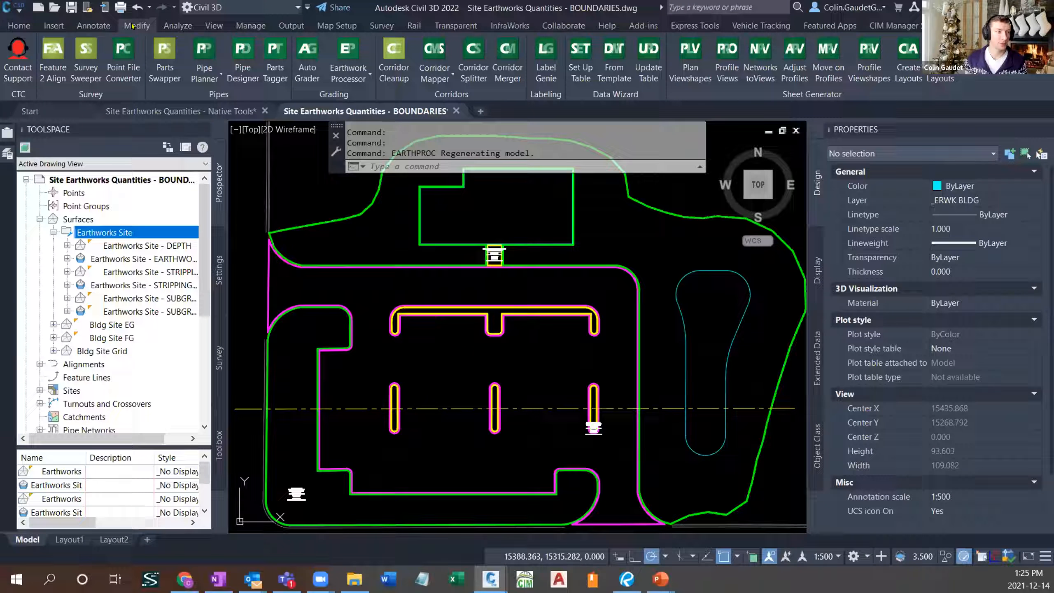
{"action": "left_click", "coordinate": [178, 26]}
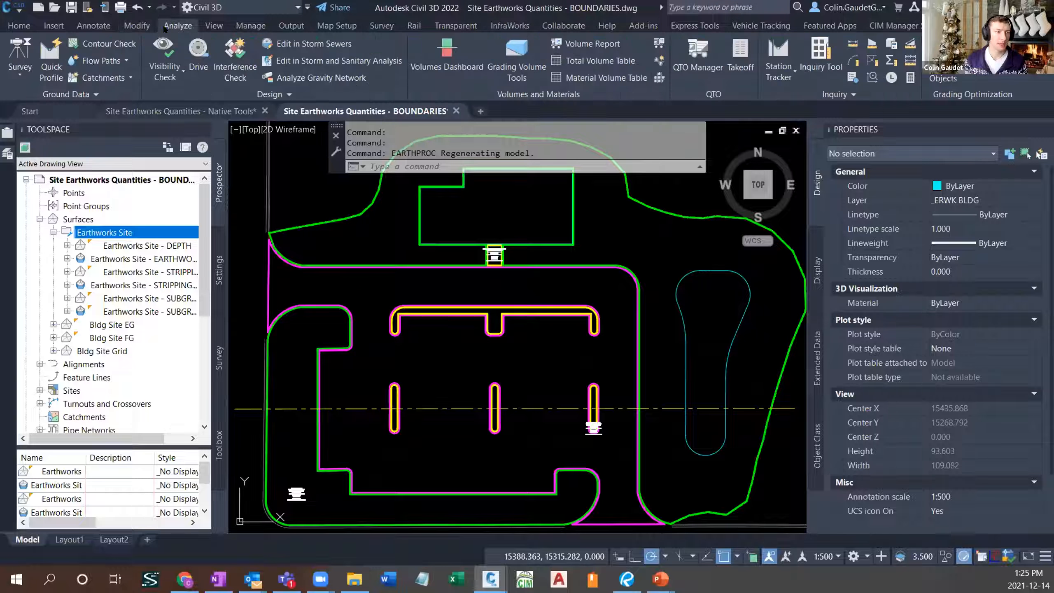
{"action": "left_click", "coordinate": [446, 54]}
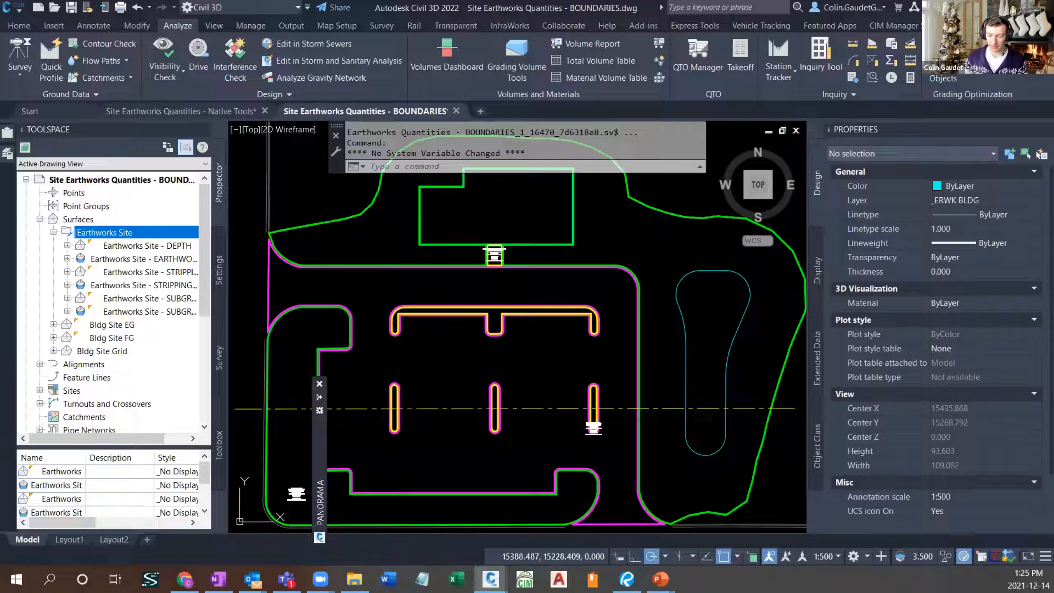
{"action": "key", "text": "alt+Tab"}
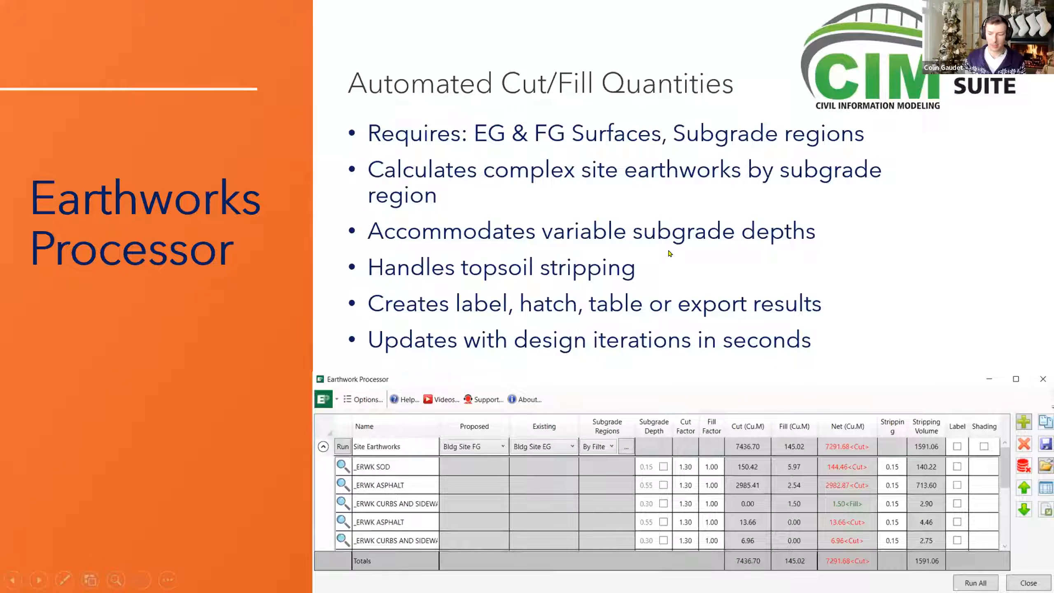
{"action": "left_click", "coordinate": [670, 268]}
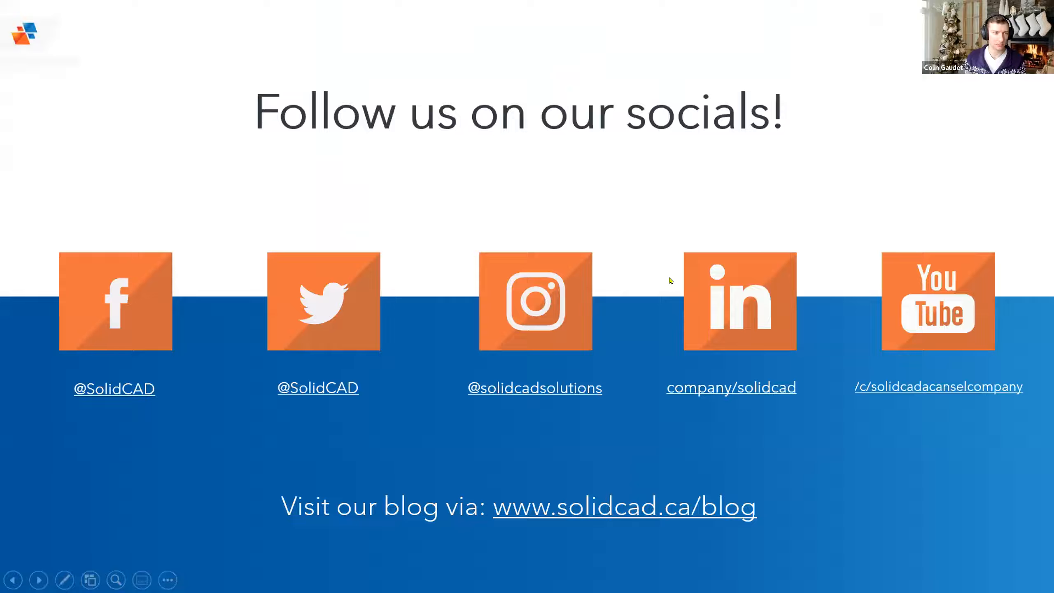
{"action": "left_click", "coordinate": [648, 286]}
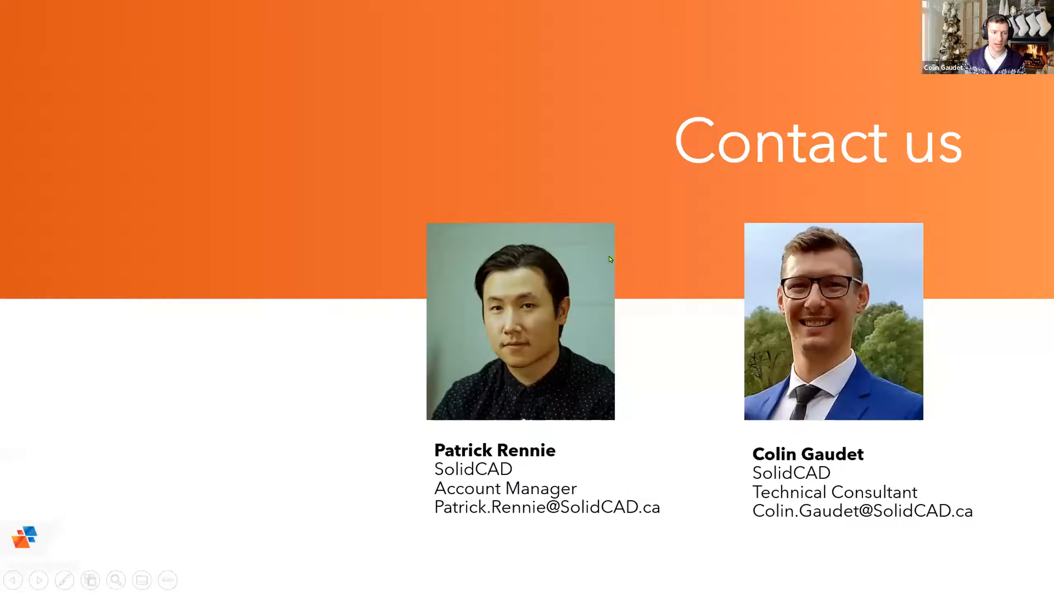